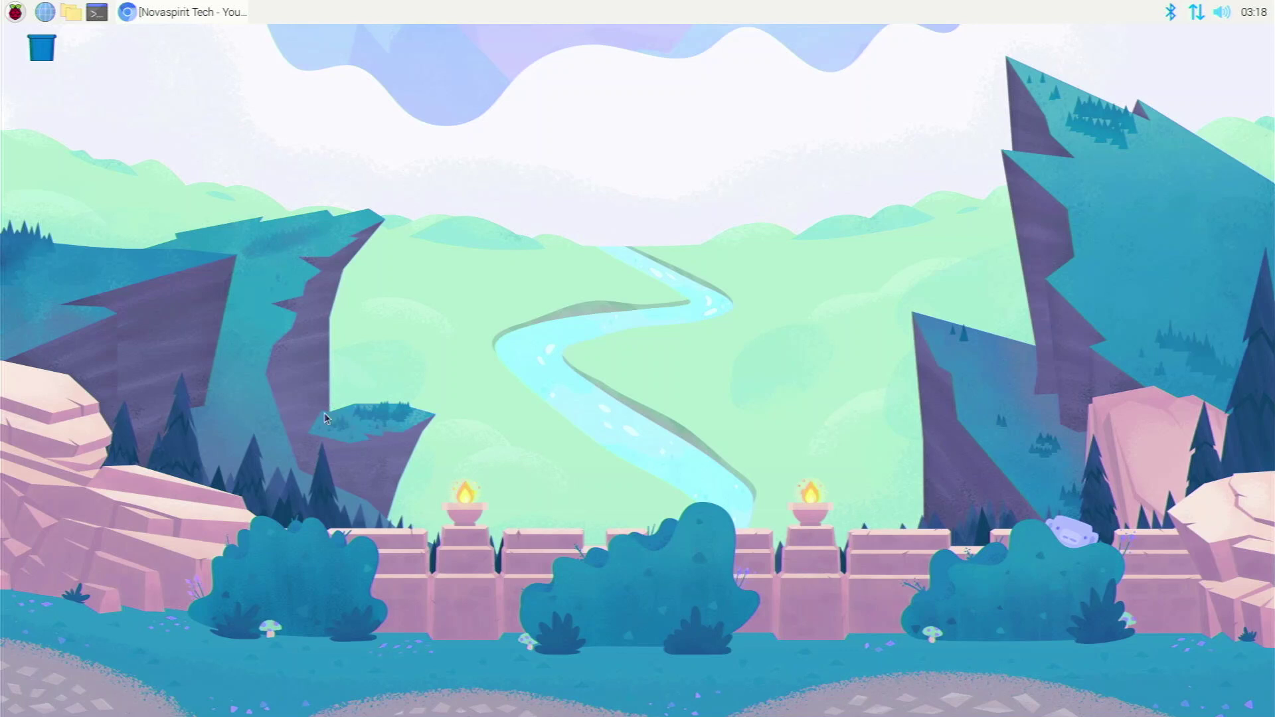
- Bring up Chromium, search the web for "pi apps" and open the Botspot/pi-apps repository on GitHub
left_click(135, 8)
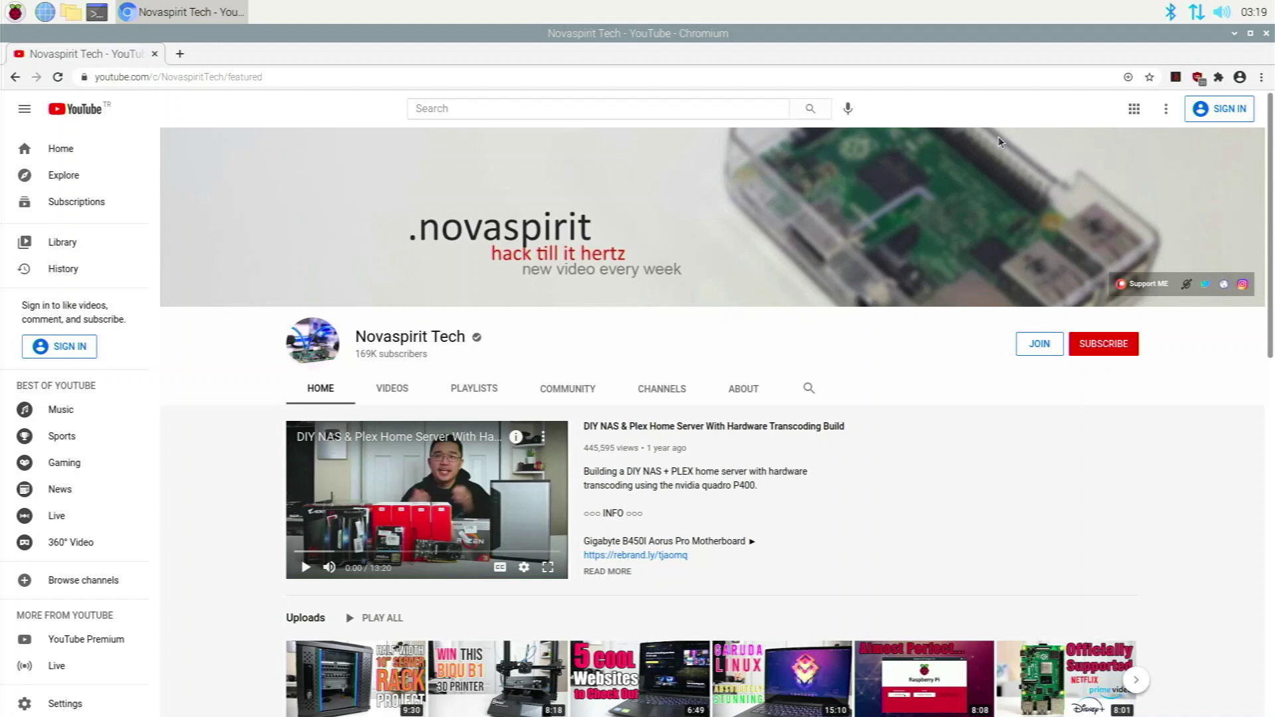
left_click(1233, 33)
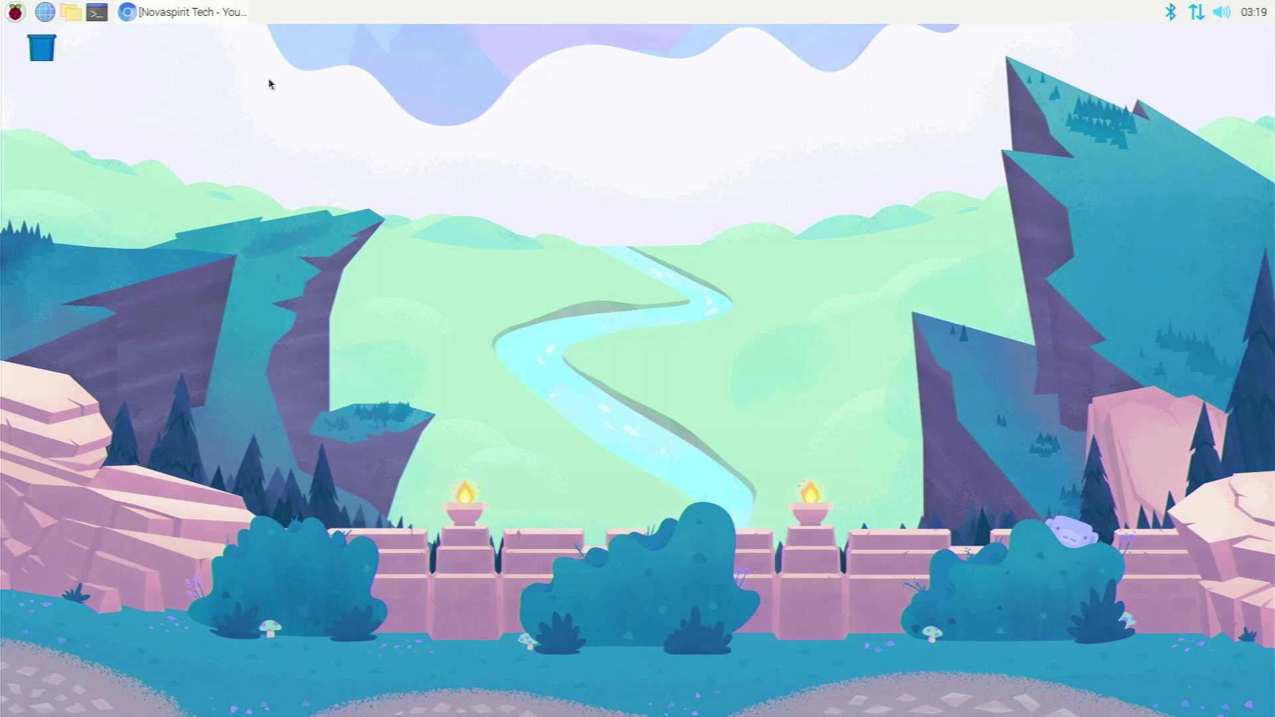
left_click(232, 13)
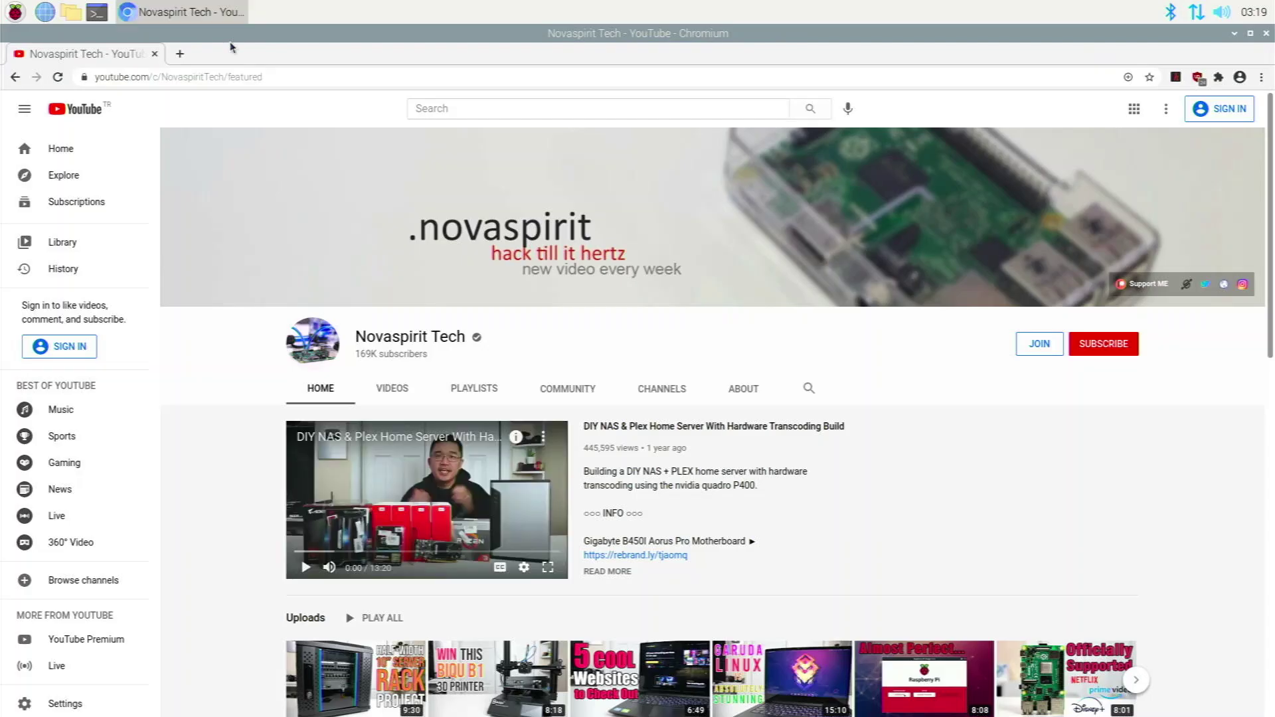
left_click(235, 77)
type("pi apps")
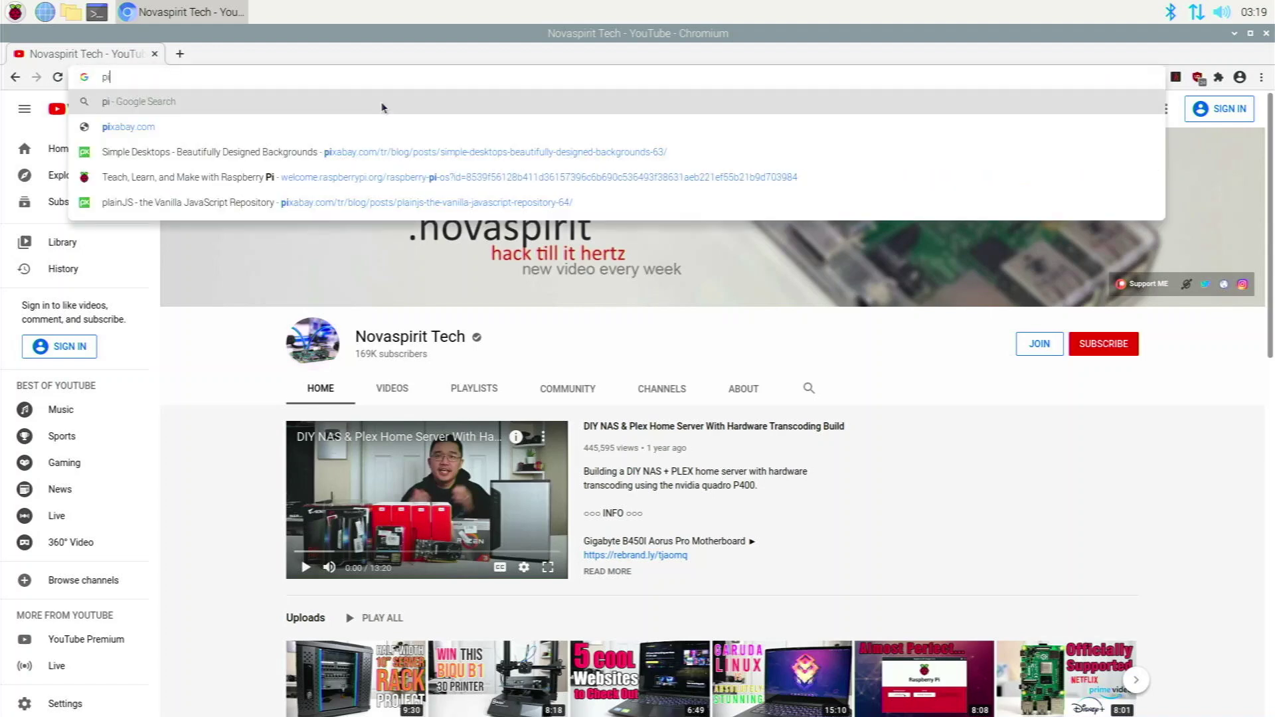
key("Return")
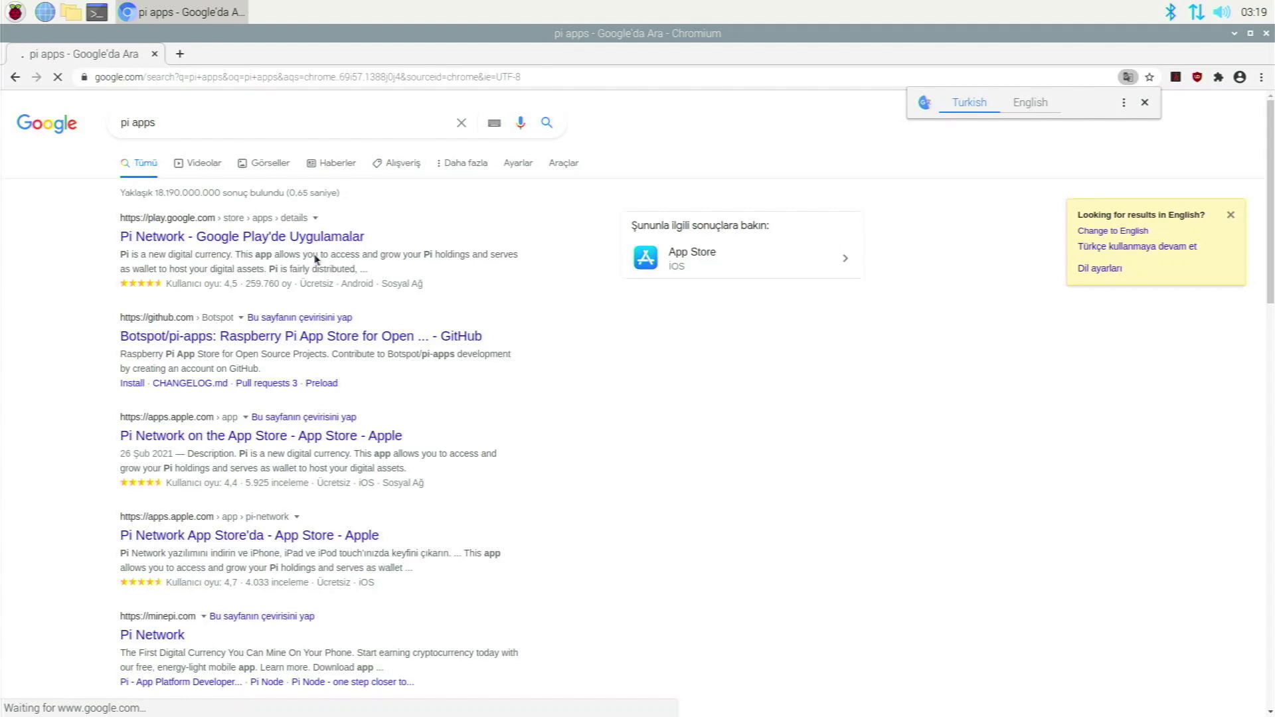
left_click(266, 338)
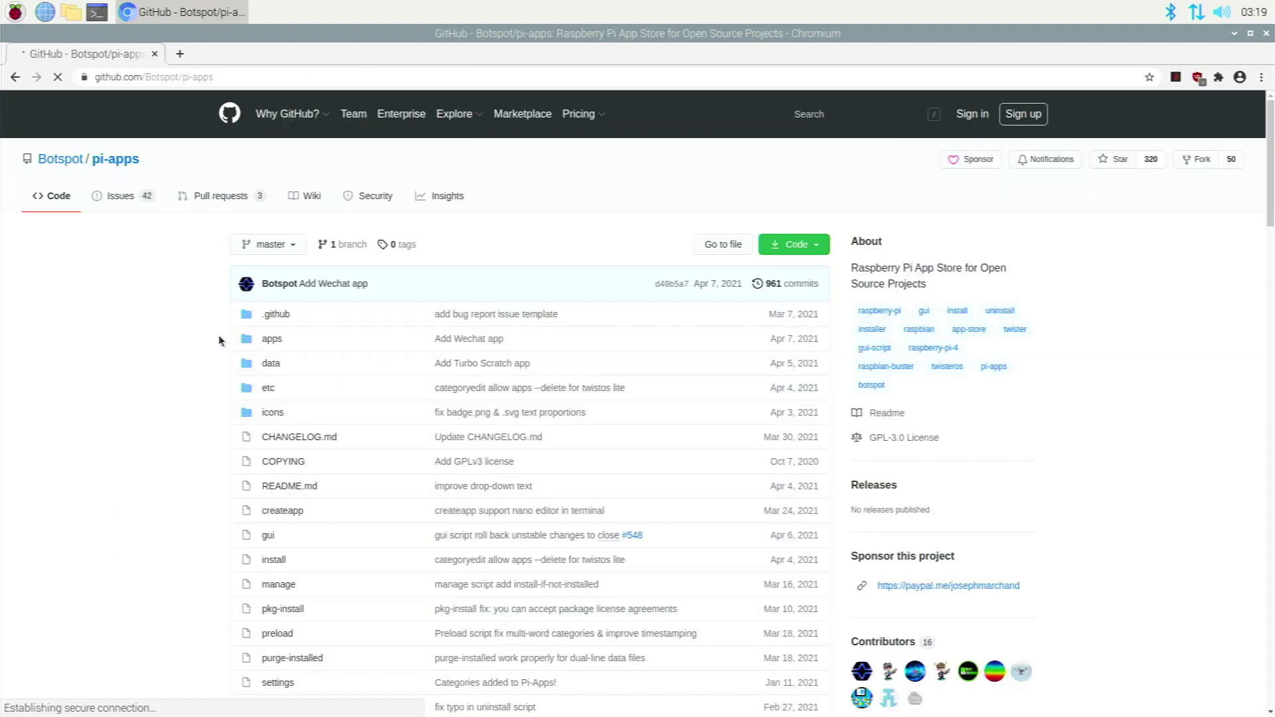
- Copy the wget install command from the README's "To install Pi-Apps" section
scroll(227, 342, "down", 5)
scroll(228, 344, "down", 6)
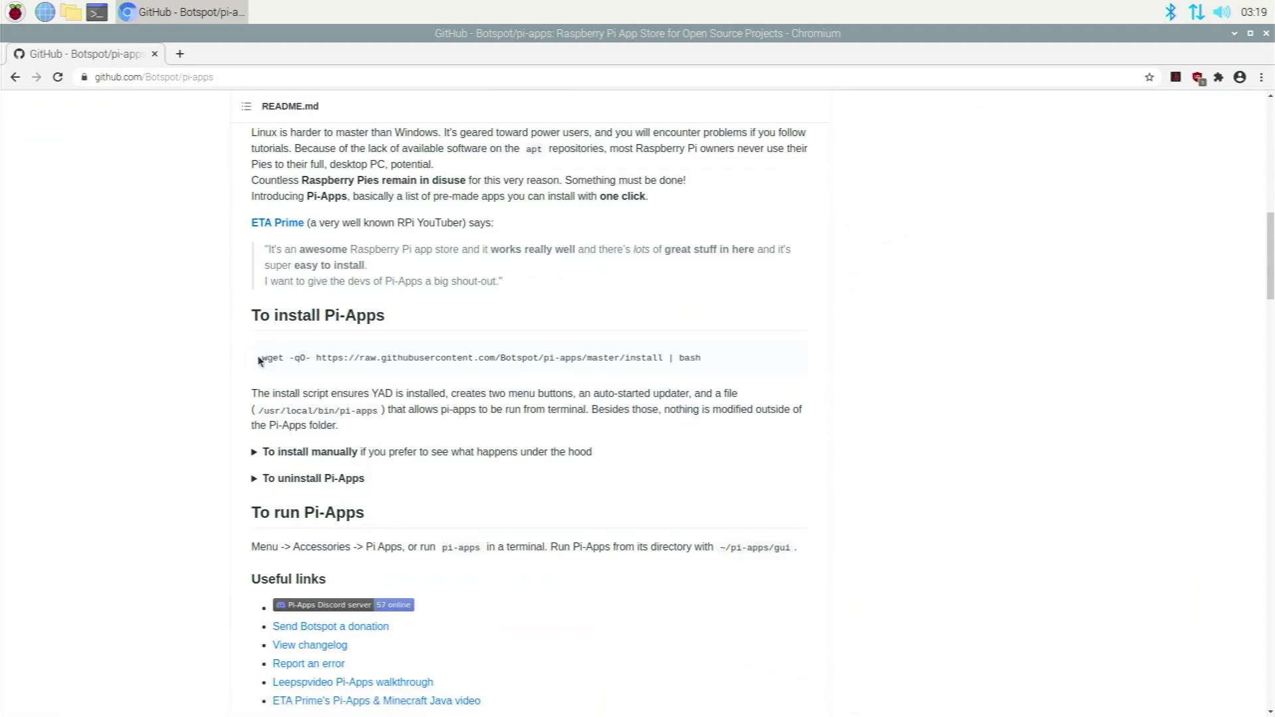
left_click_drag(263, 359, 716, 358)
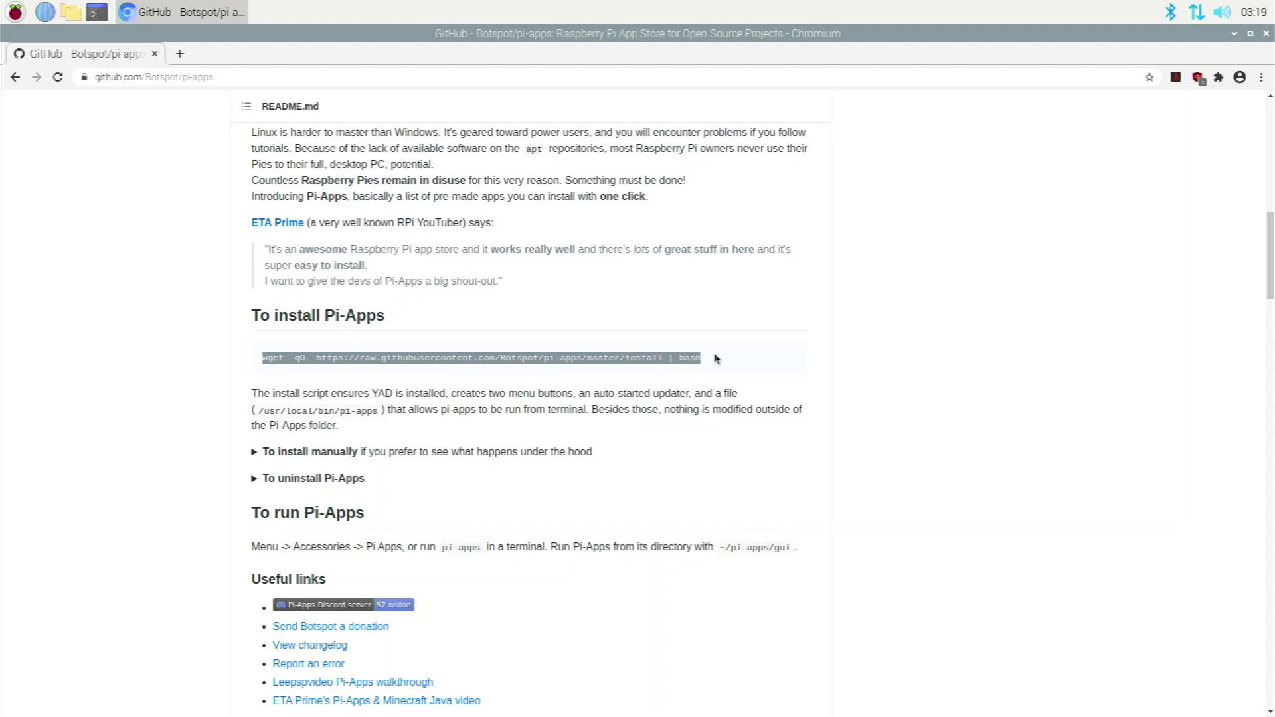
right_click(667, 357)
left_click(668, 360)
- Open a terminal and run the copied Pi-Apps install command in it
left_click(97, 12)
right_click(162, 120)
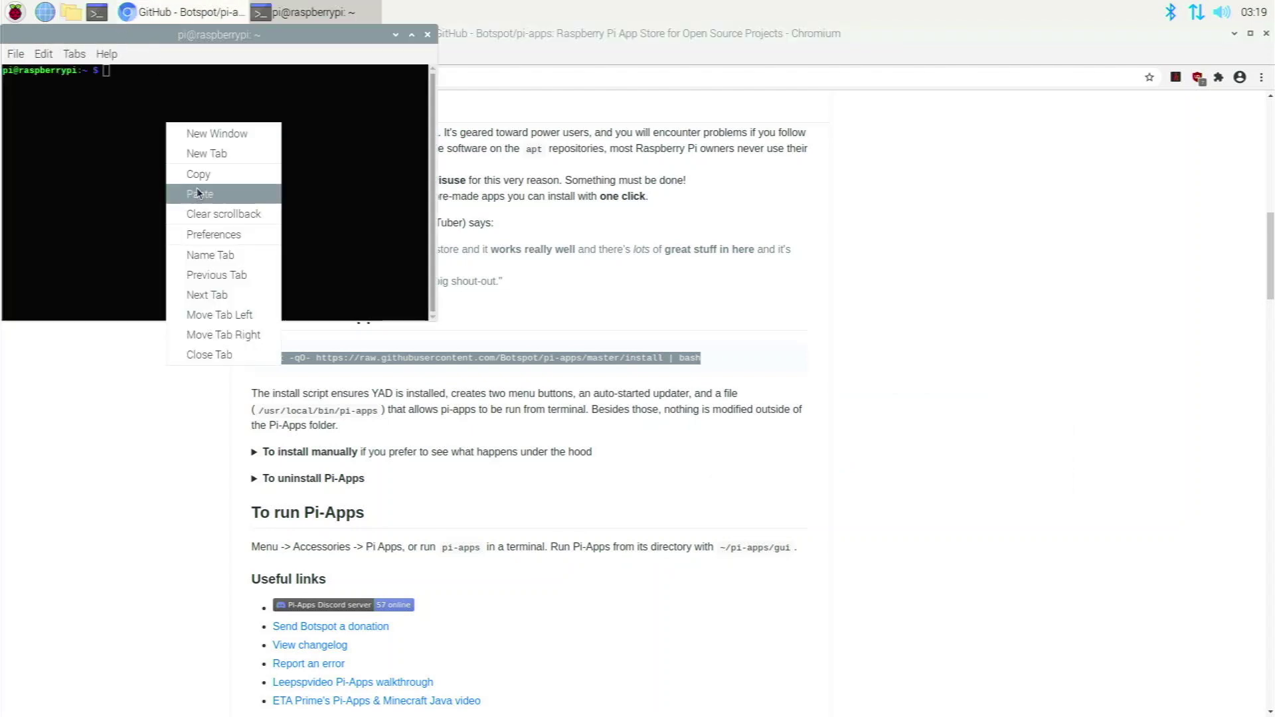
left_click(192, 194)
key("Return")
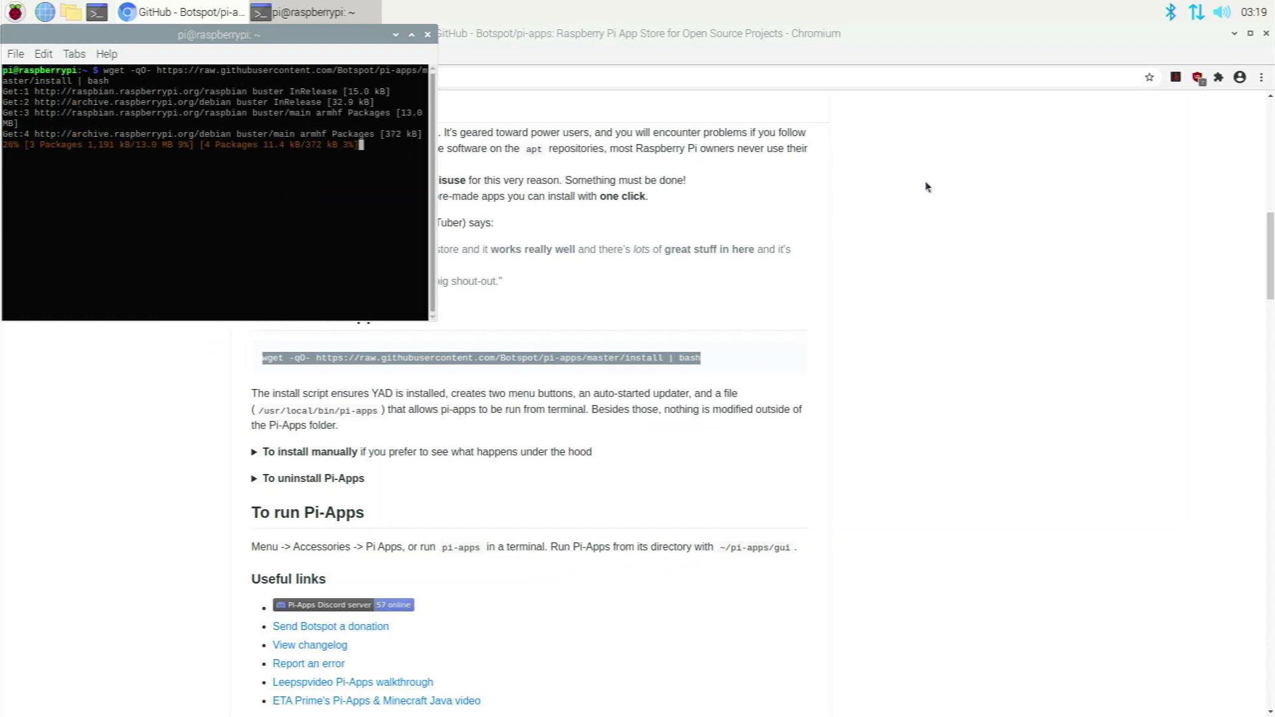
- Close the browser, move the terminal toward the middle of the desktop, and close it once the installation has finished
left_click(1265, 33)
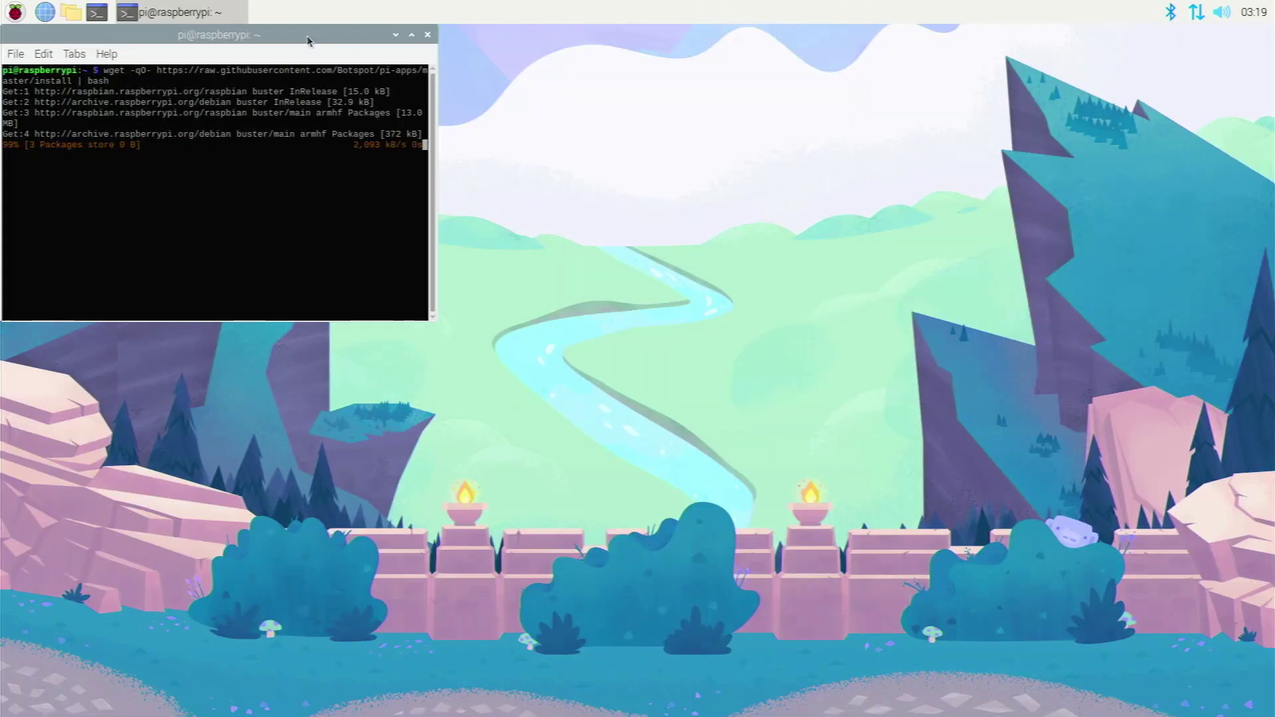
left_click_drag(307, 37, 651, 163)
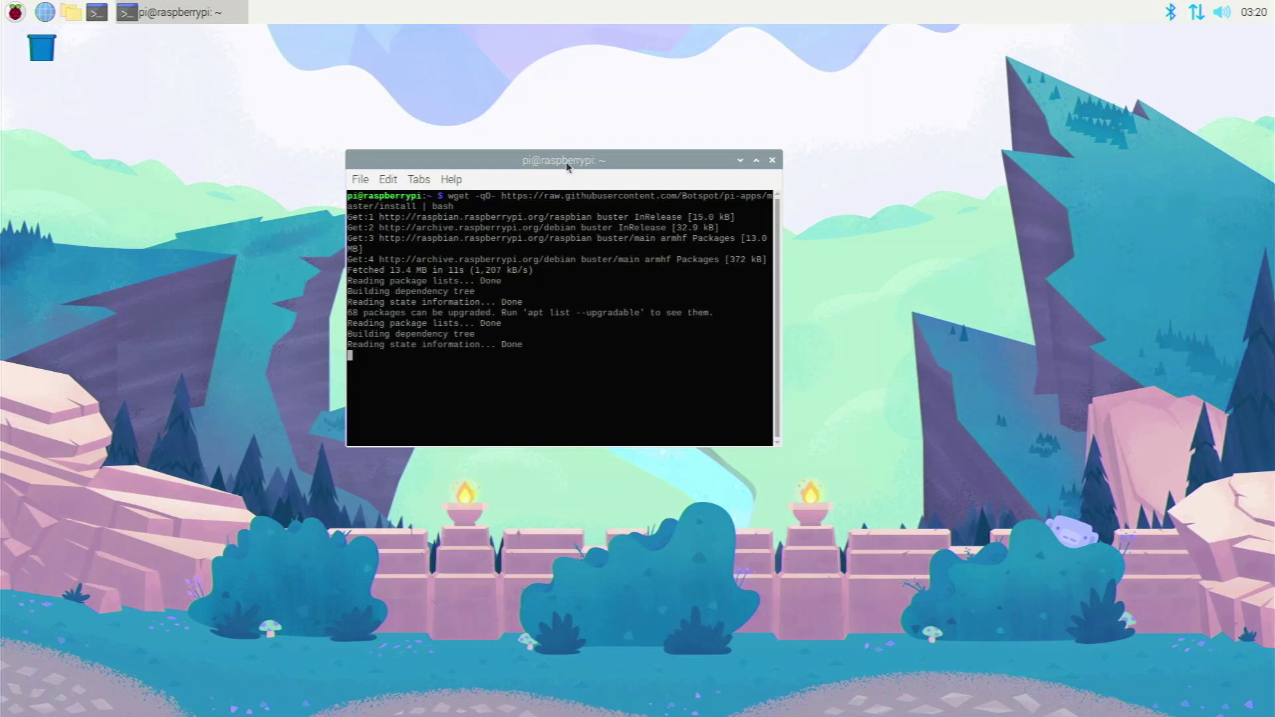
left_click_drag(568, 166, 610, 169)
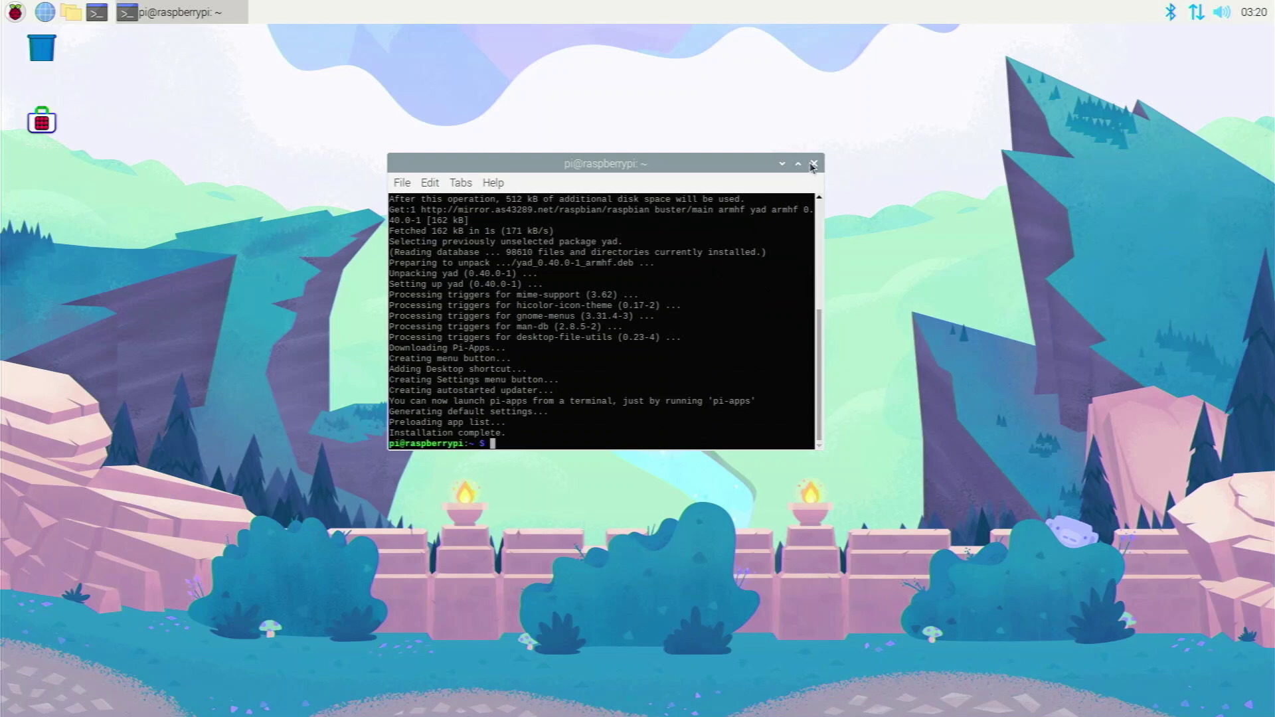
left_click(812, 164)
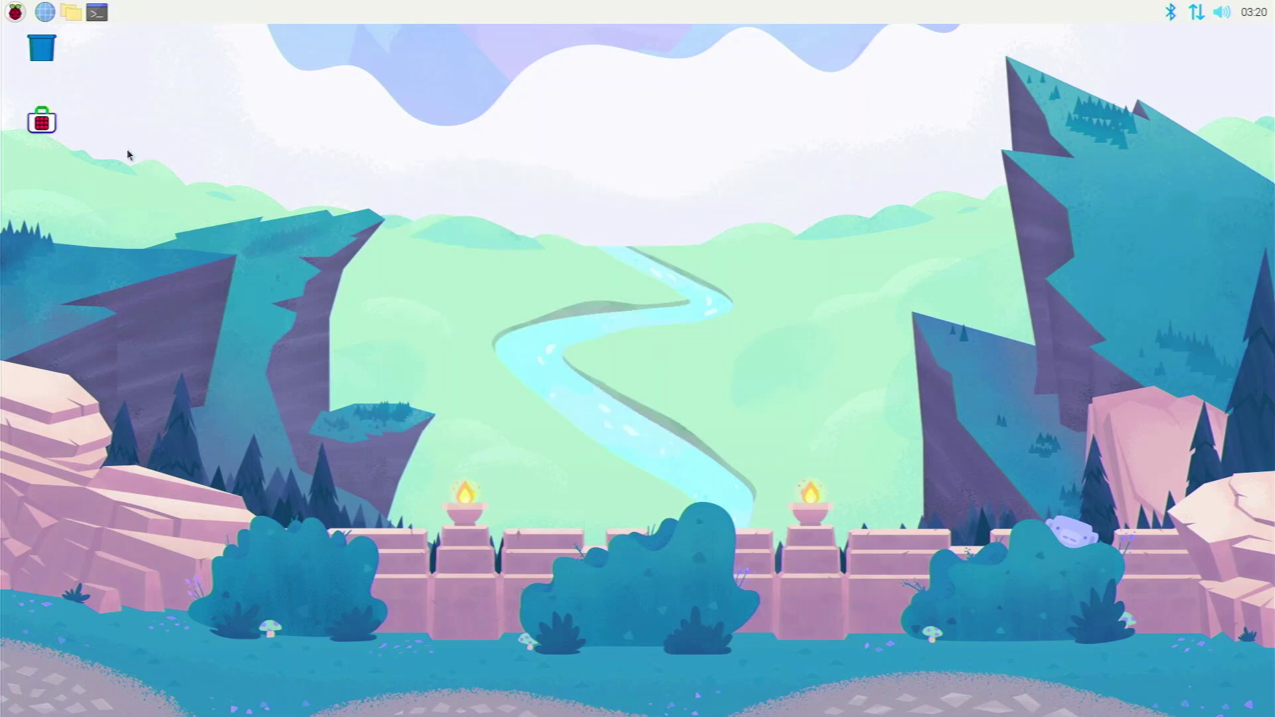
- Launch Pi-Apps from its desktop shortcut by executing the script, and open the Games category
double_click(44, 124)
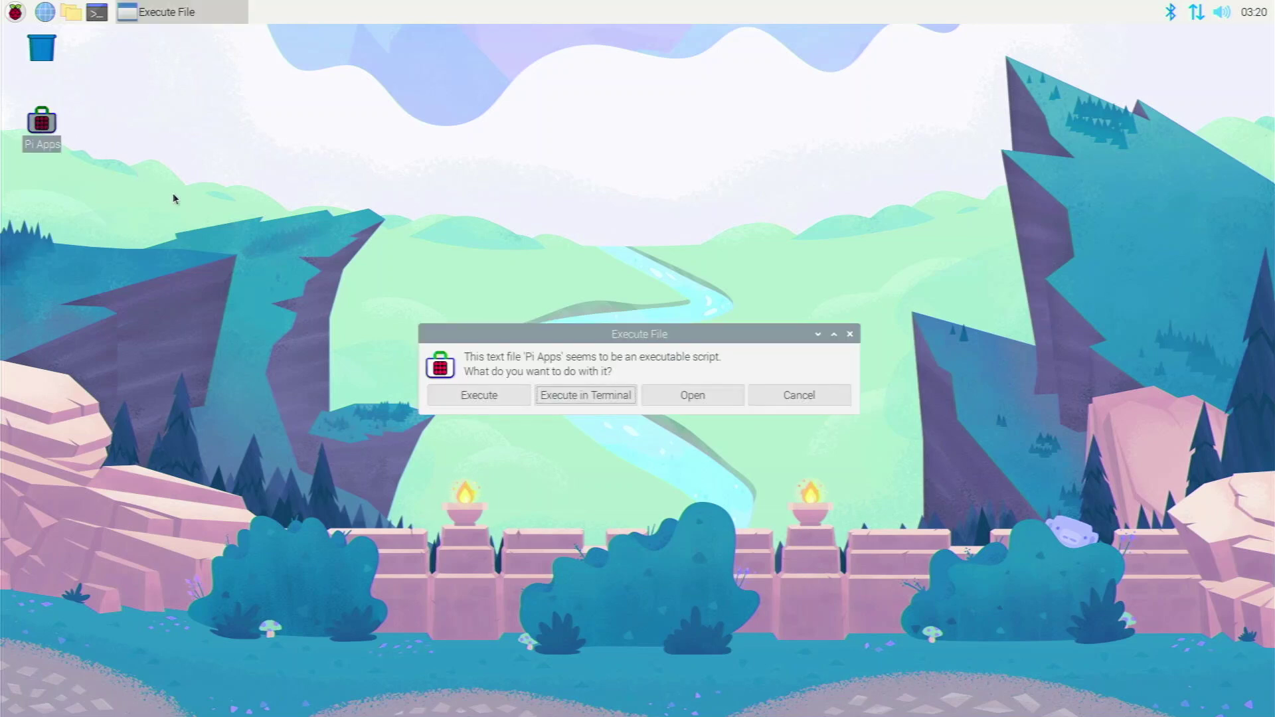
left_click(489, 397)
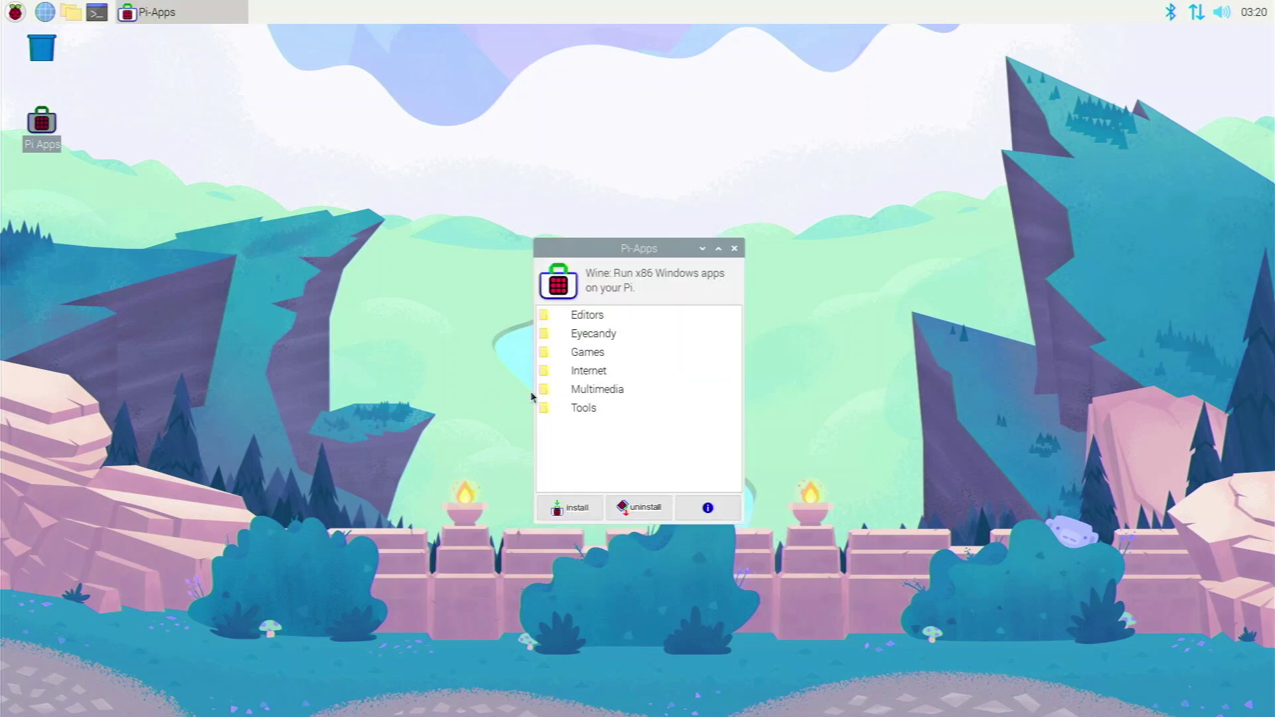
double_click(588, 352)
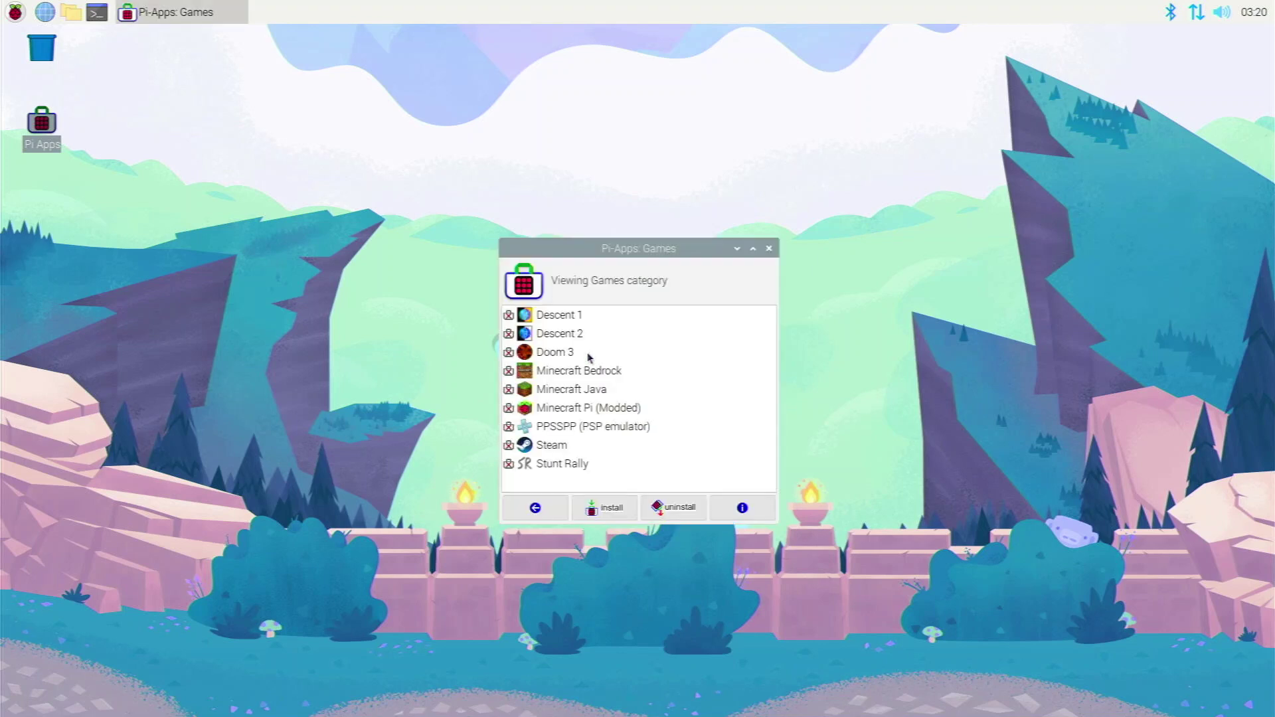
- Install Minecraft Java from the Games category and acknowledge the message at the end of the installation
left_click(600, 389)
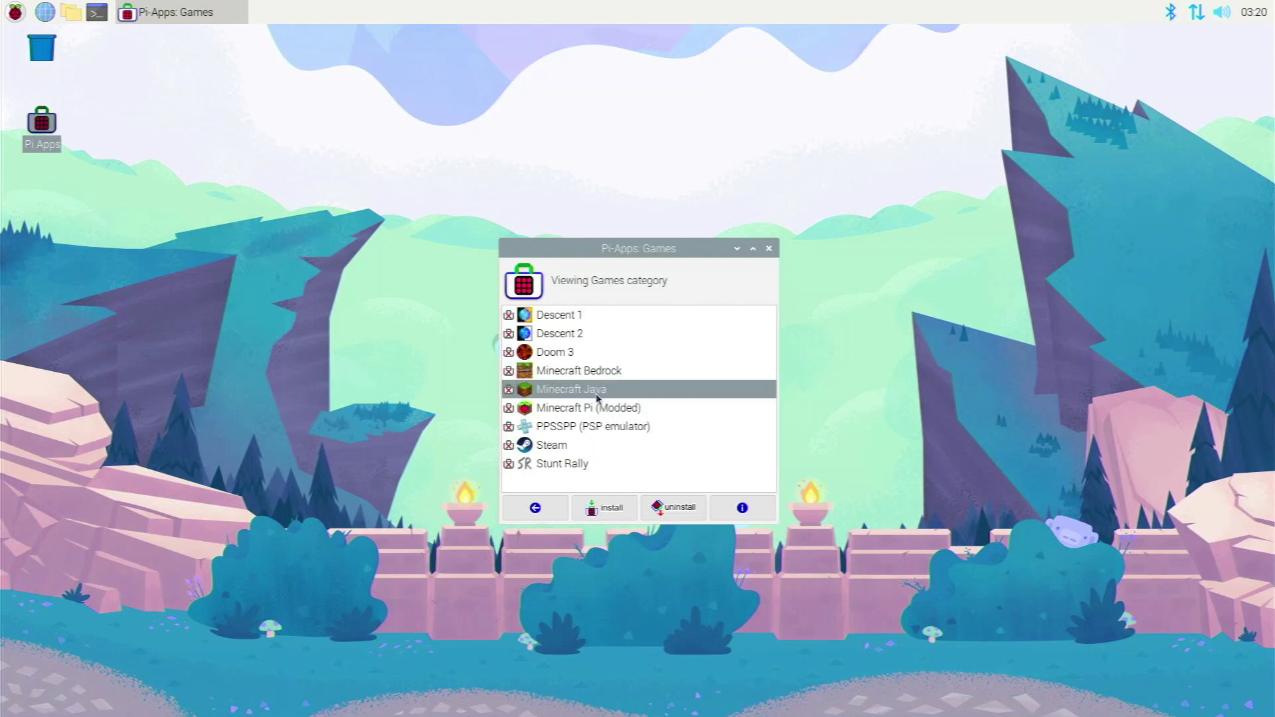
left_click(597, 406)
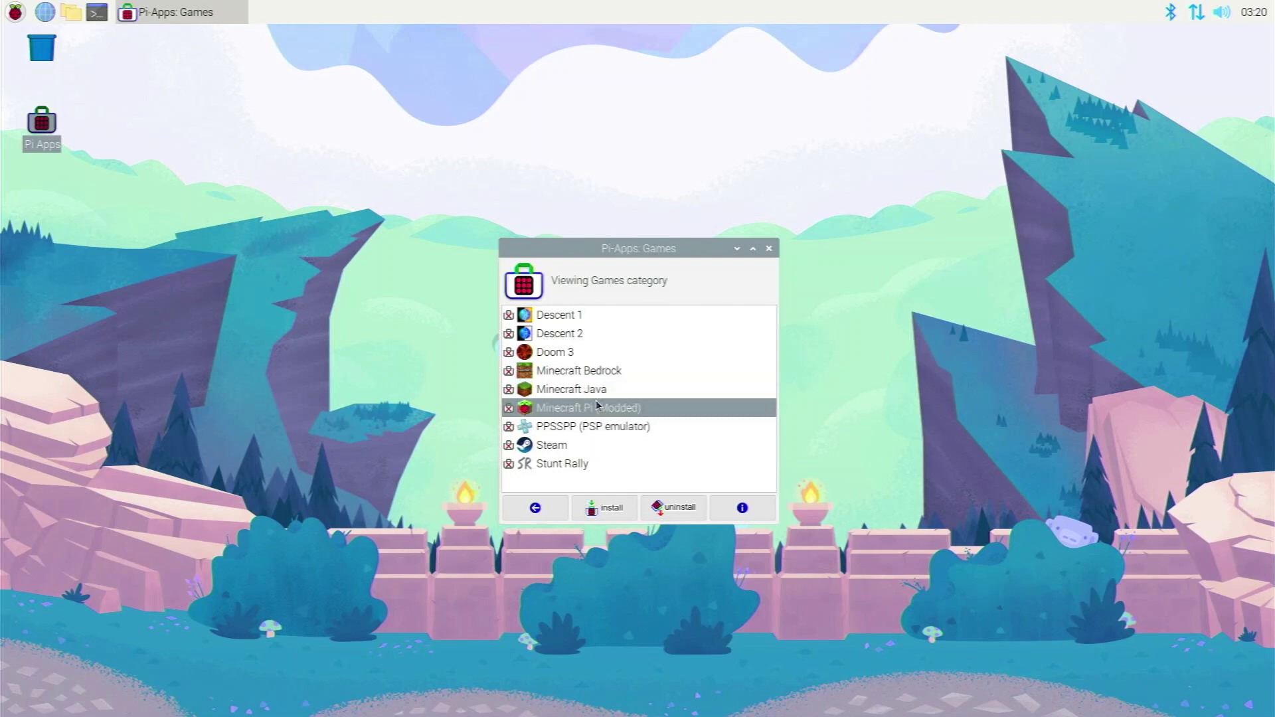
left_click(590, 389)
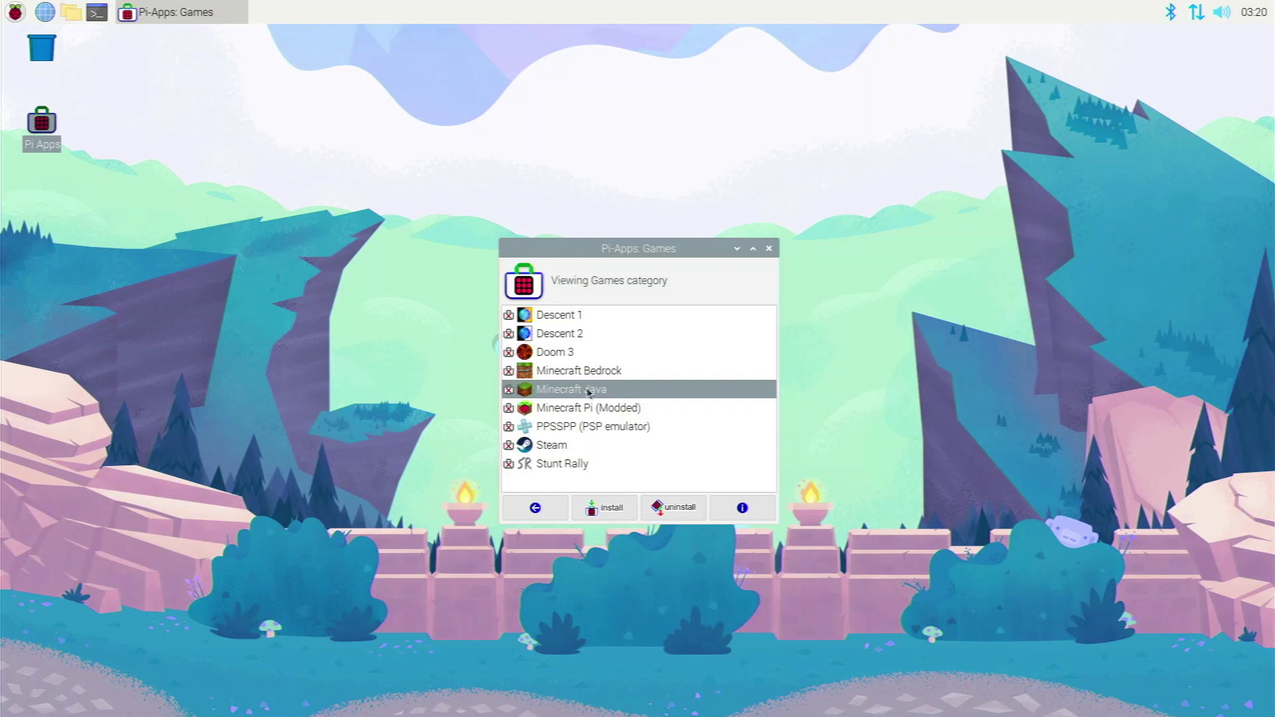
left_click(596, 508)
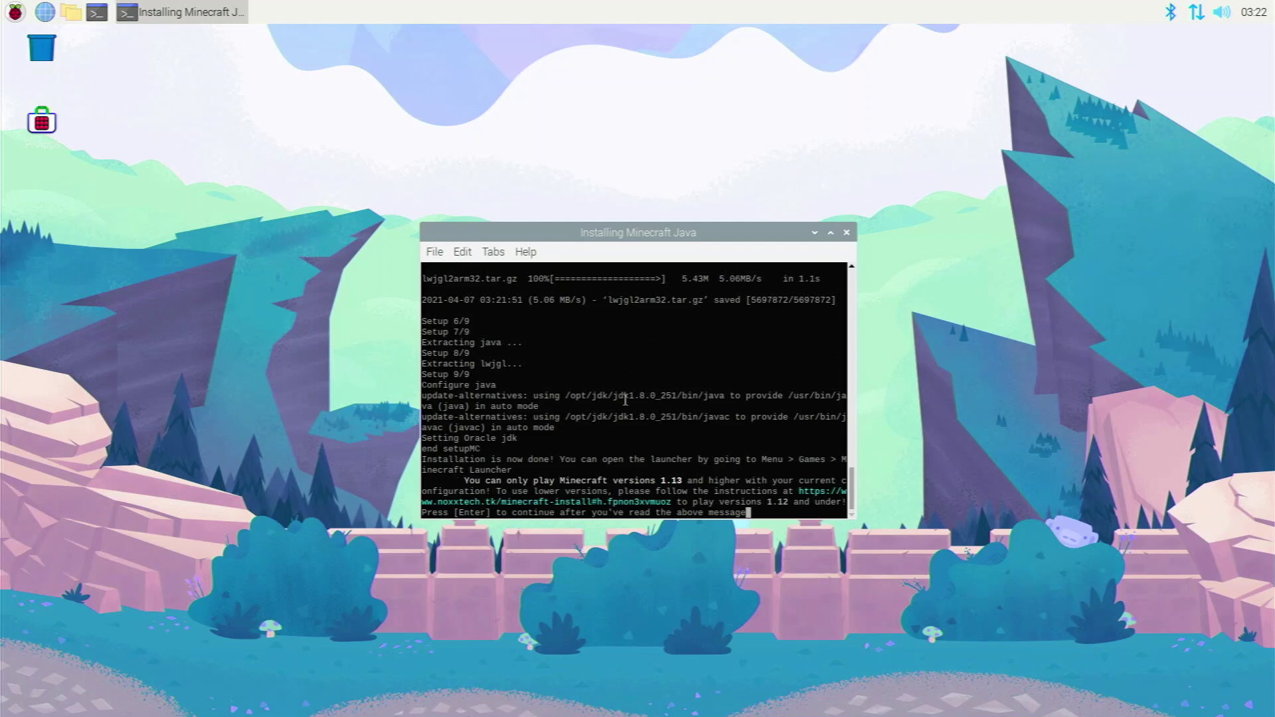
mouse_move(634, 472)
left_mouse_down()
mouse_move(655, 490)
mouse_move(656, 460)
mouse_move(658, 472)
left_mouse_up()
key("Return")
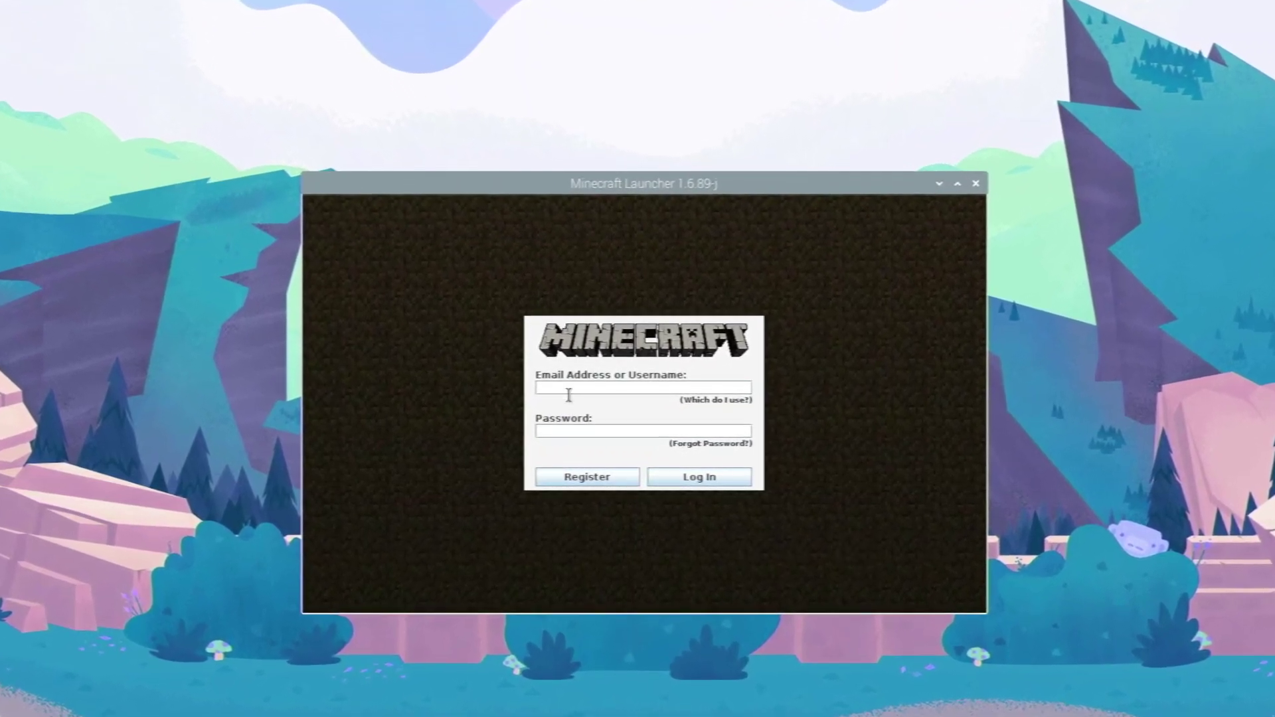
- Log in to the Minecraft Launcher with the account's e-mail and password
left_click(572, 394)
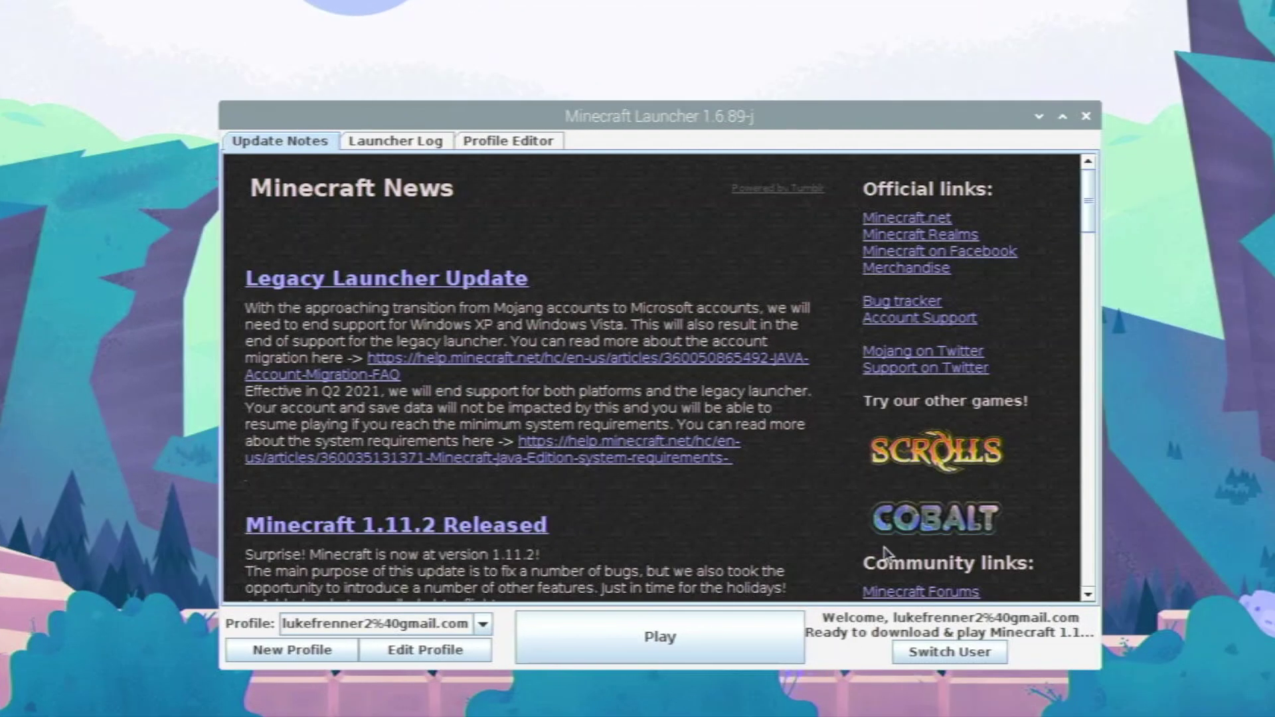
- Edit the launcher profile and set its Minecraft version to release 1.16.5
left_click(440, 657)
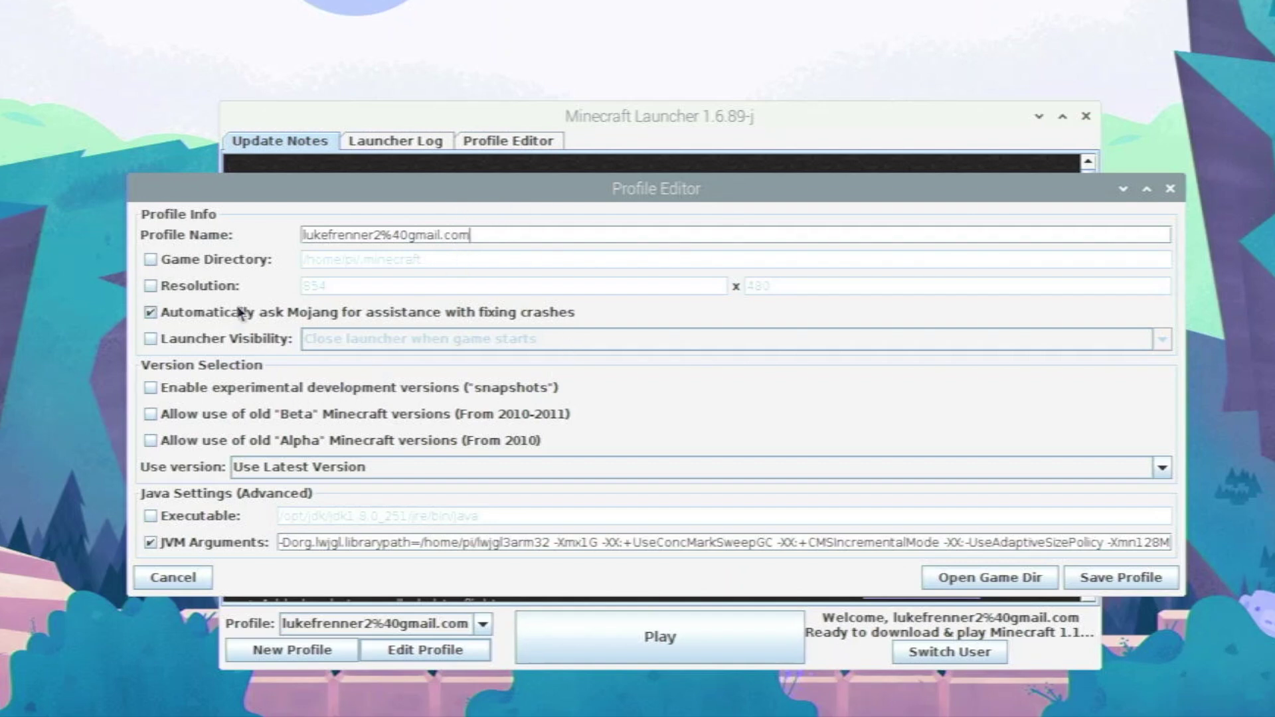
left_click(269, 473)
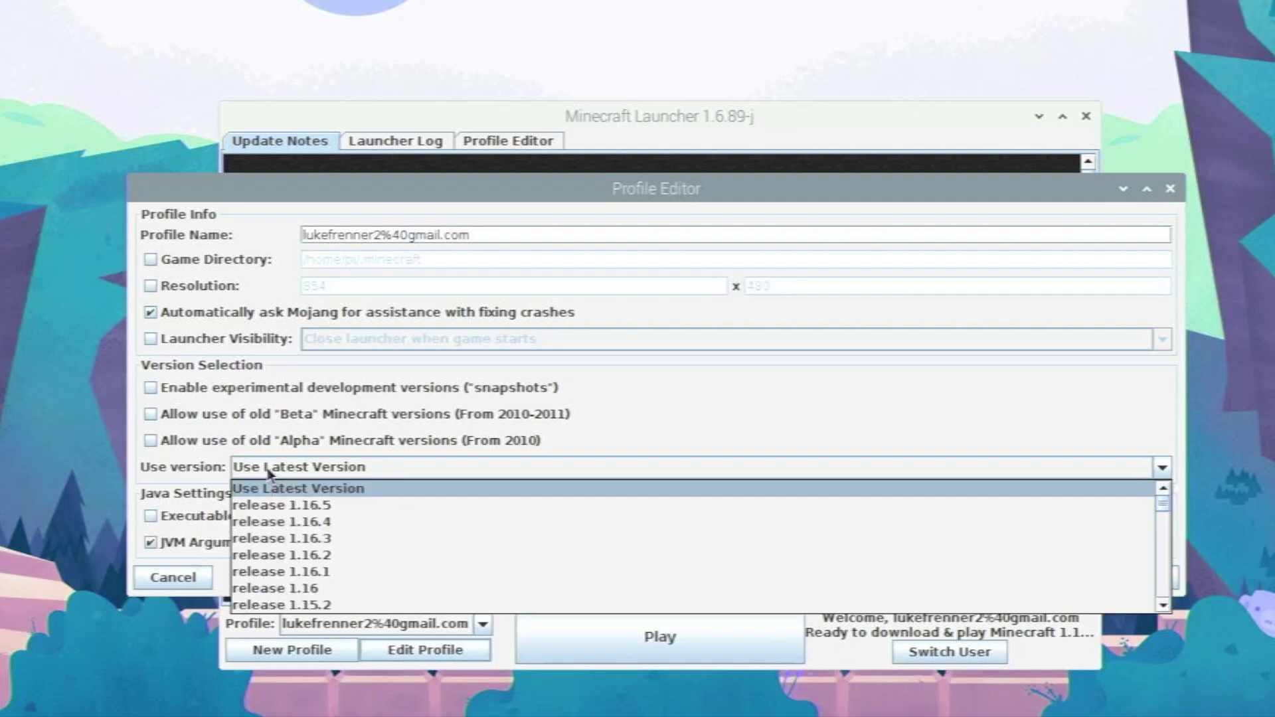
left_click(287, 505)
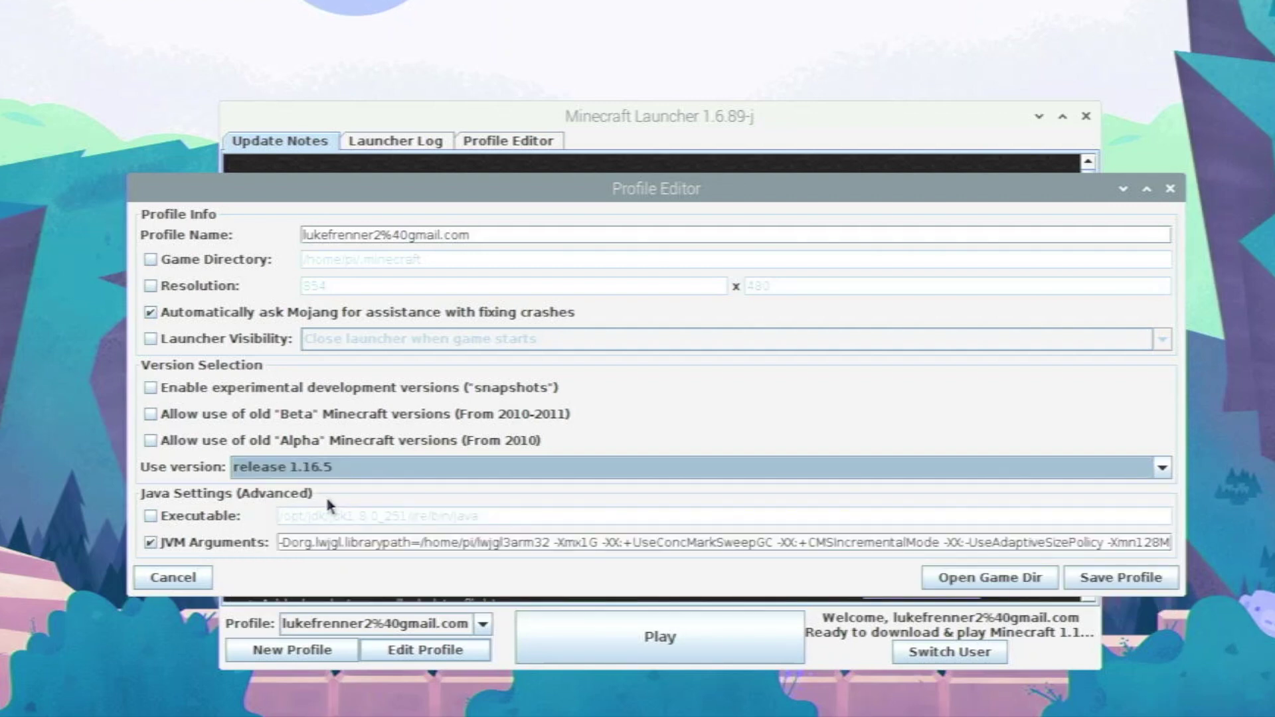
left_click(328, 465)
scroll(362, 574, "down", 8)
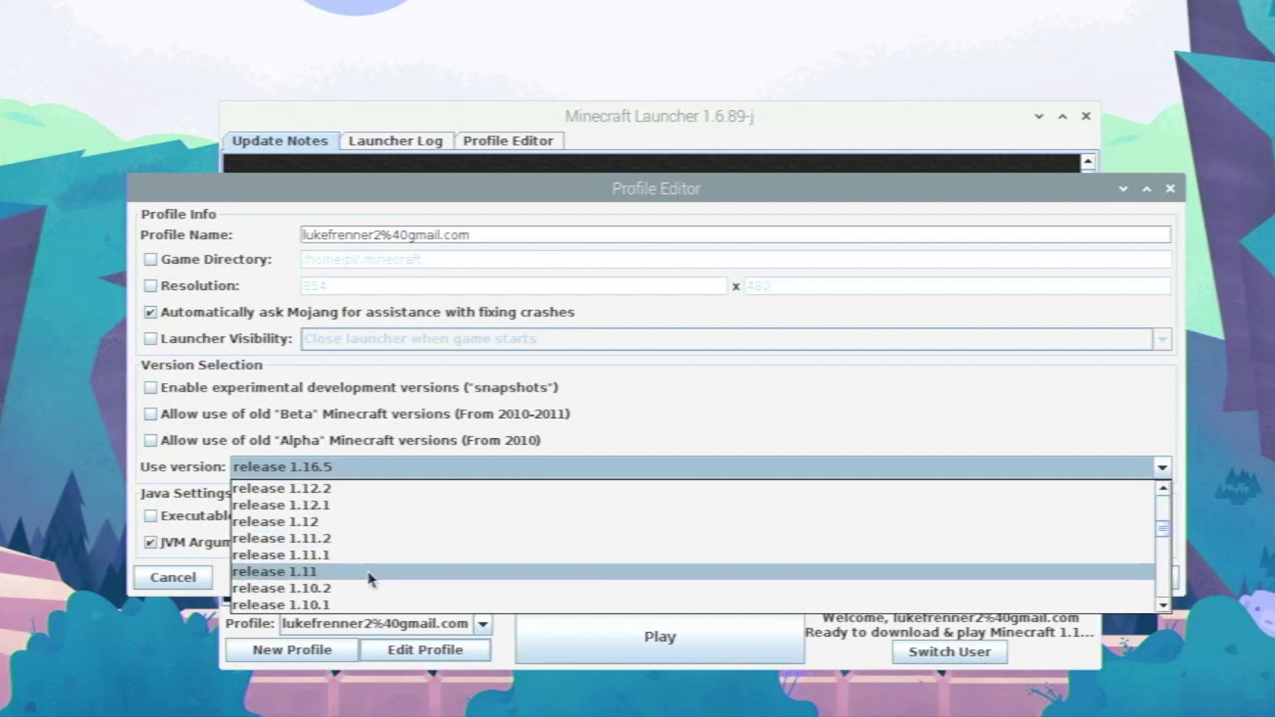
scroll(357, 574, "up", 6)
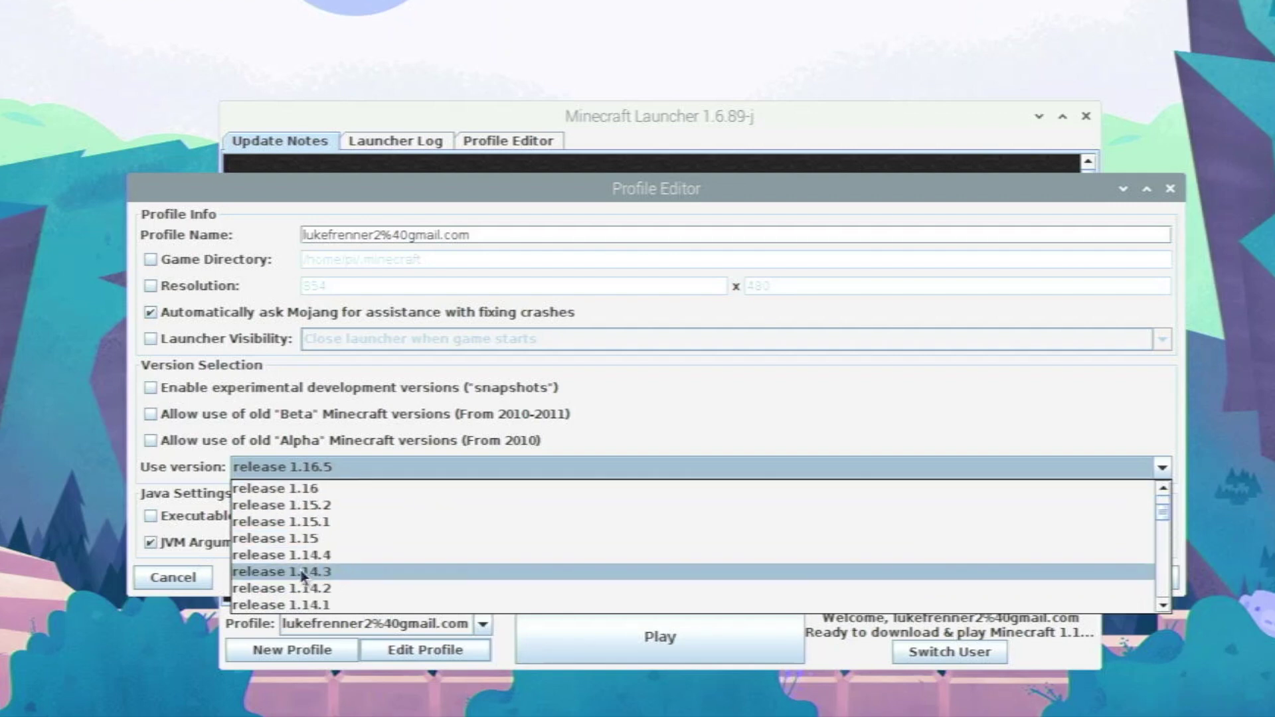
scroll(306, 573, "up", 2)
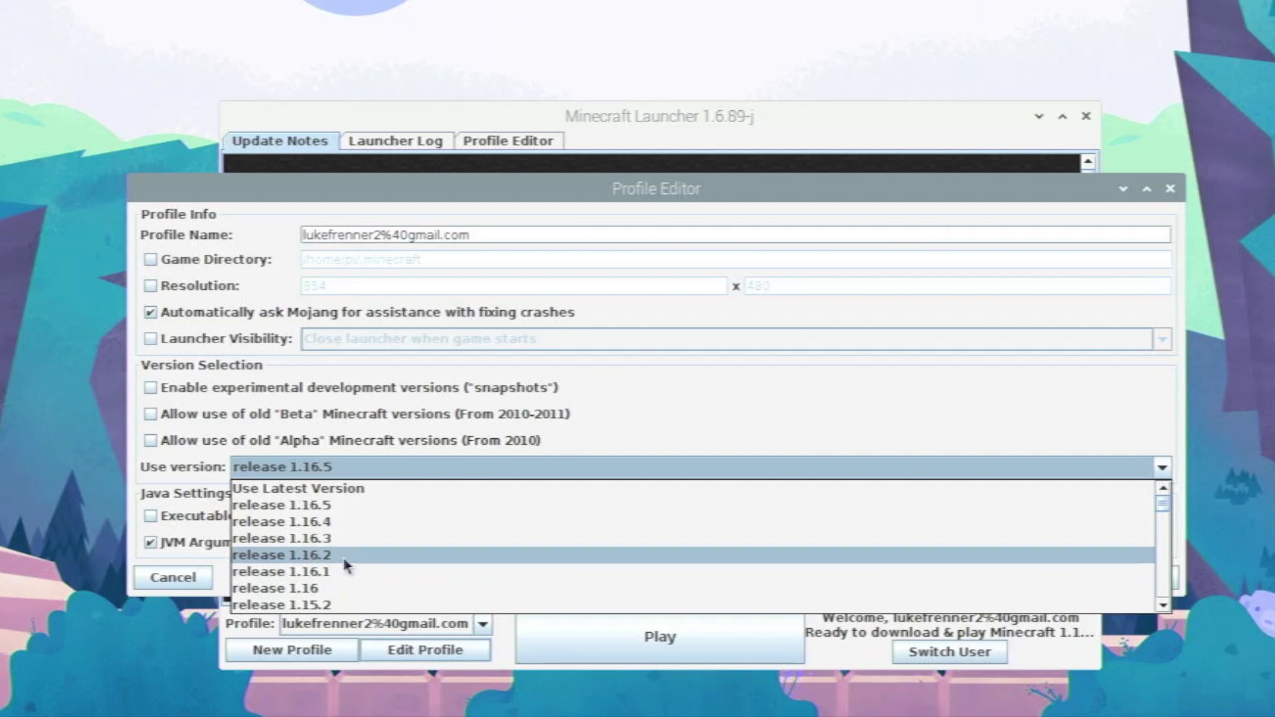
left_click(356, 511)
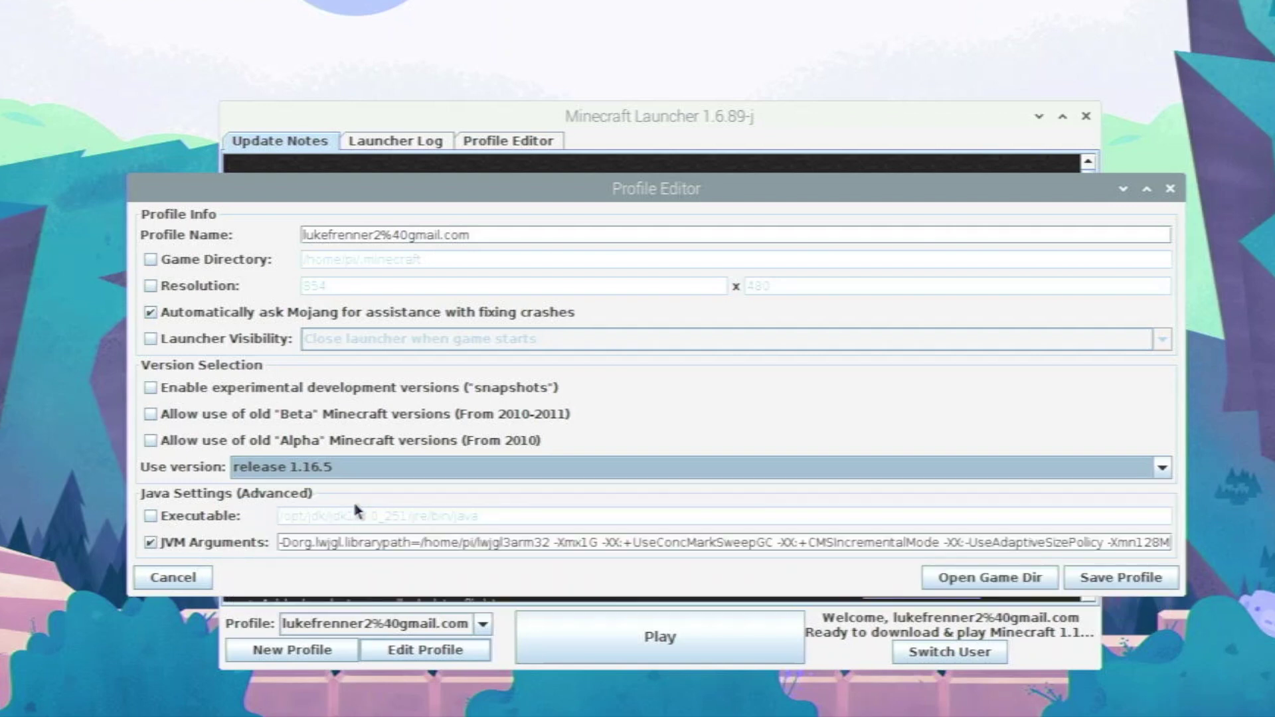
- Set the maximum memory in the profile's JVM arguments to -Xmx2G and save the profile
left_click(597, 545)
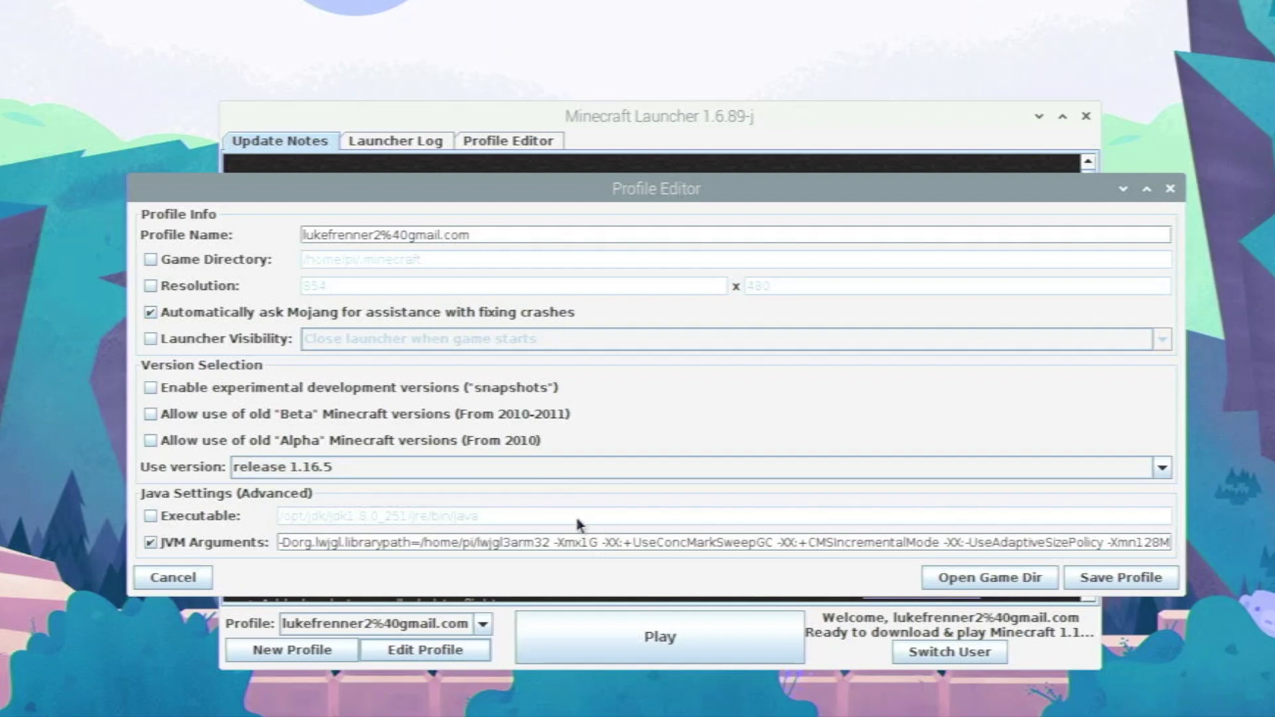
key("BackSpace")
type("2")
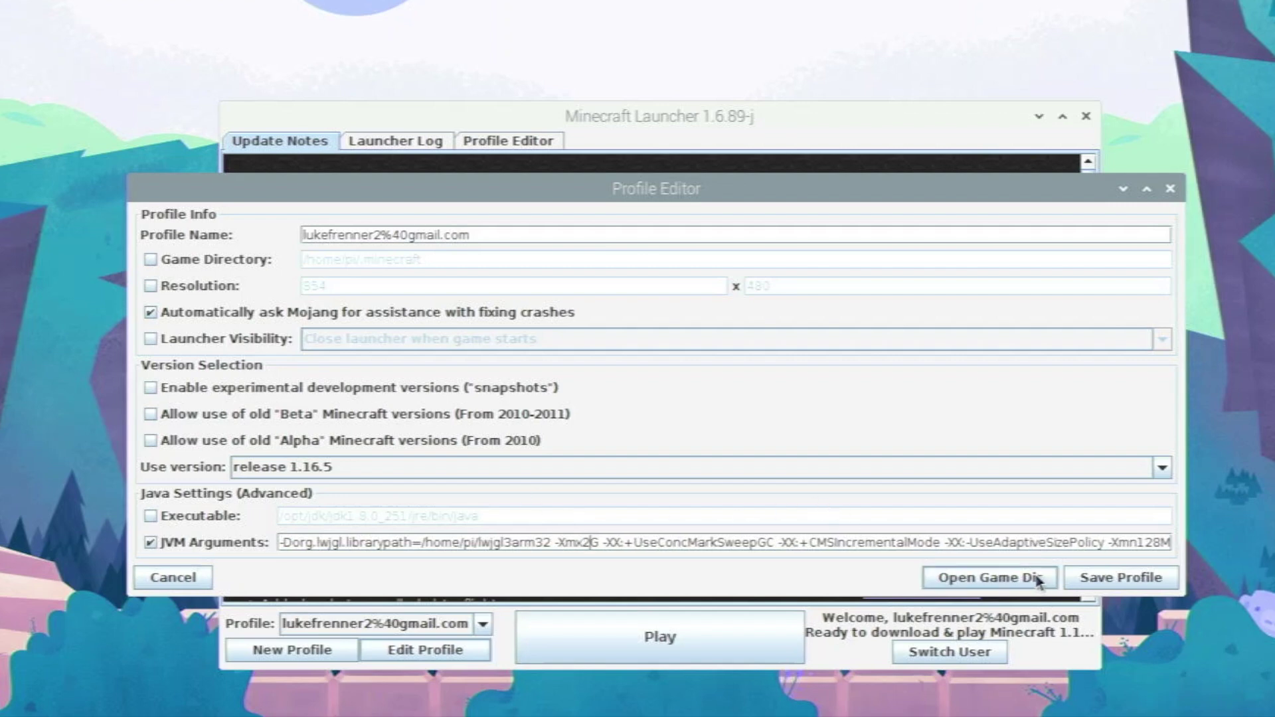
left_click(1077, 579)
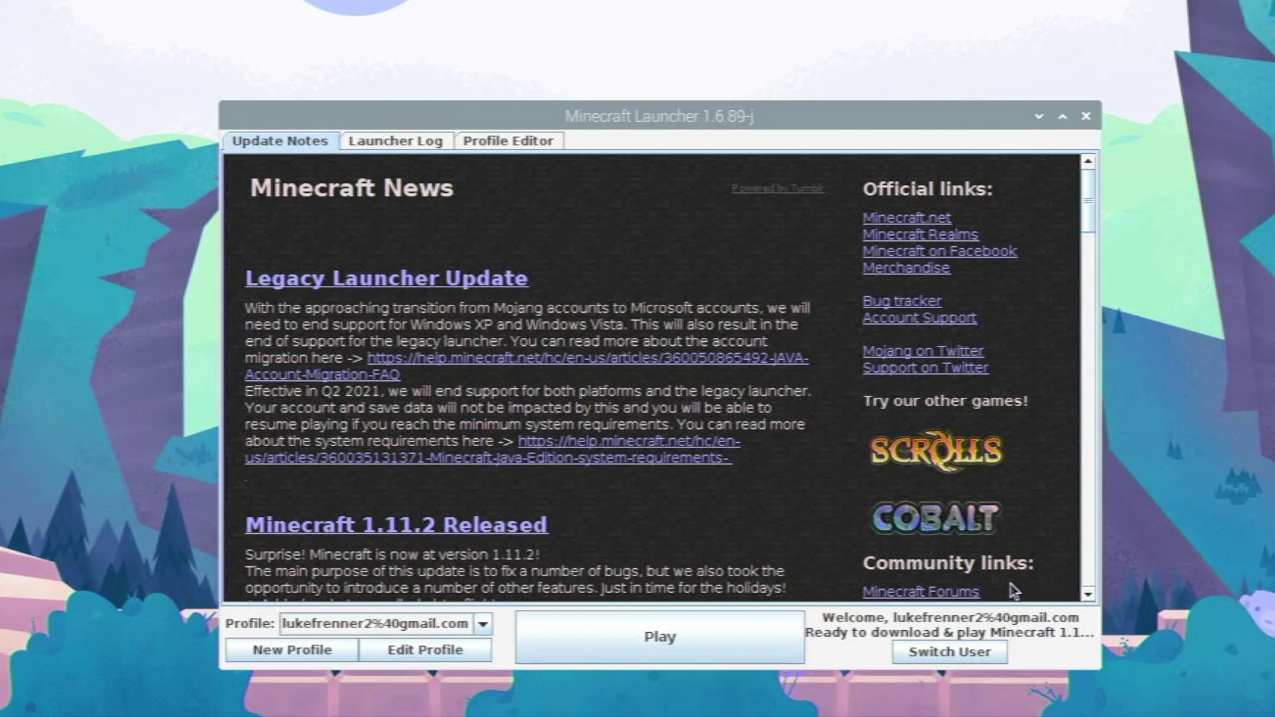
- Start Minecraft 1.16.5 from the launcher and close the game window once its title screen has loaded
left_click(743, 635)
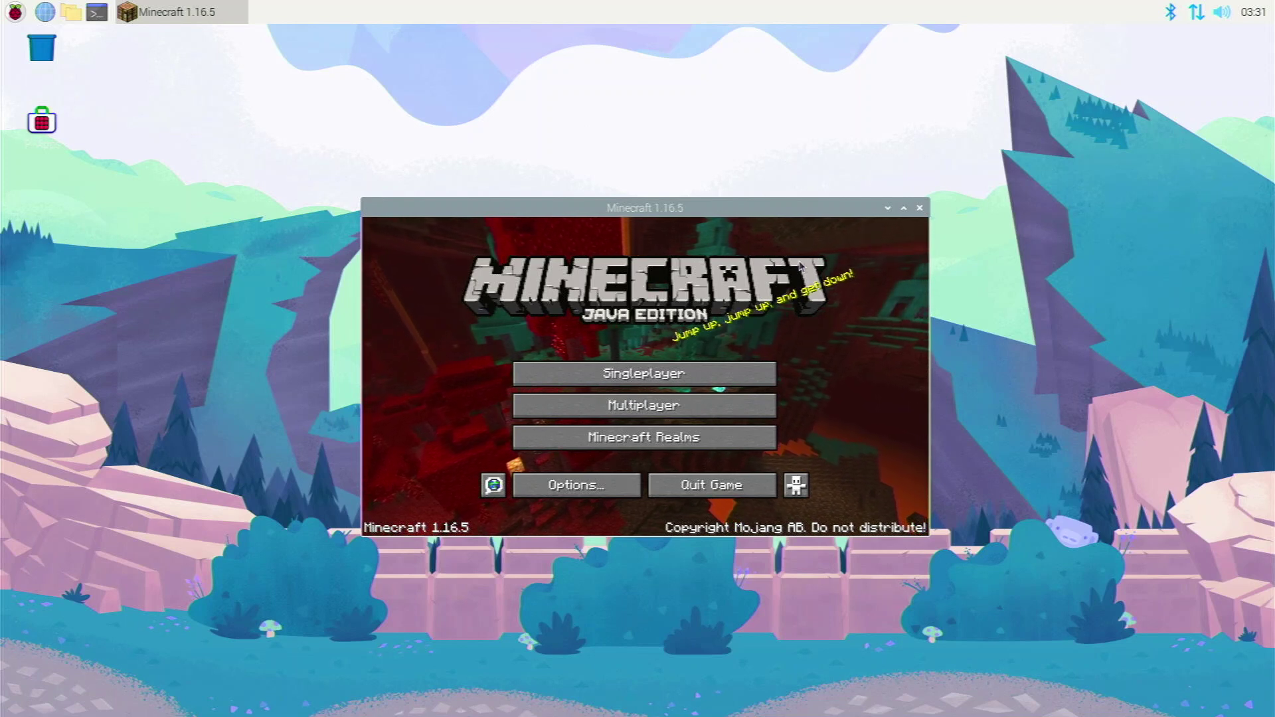
left_click(919, 209)
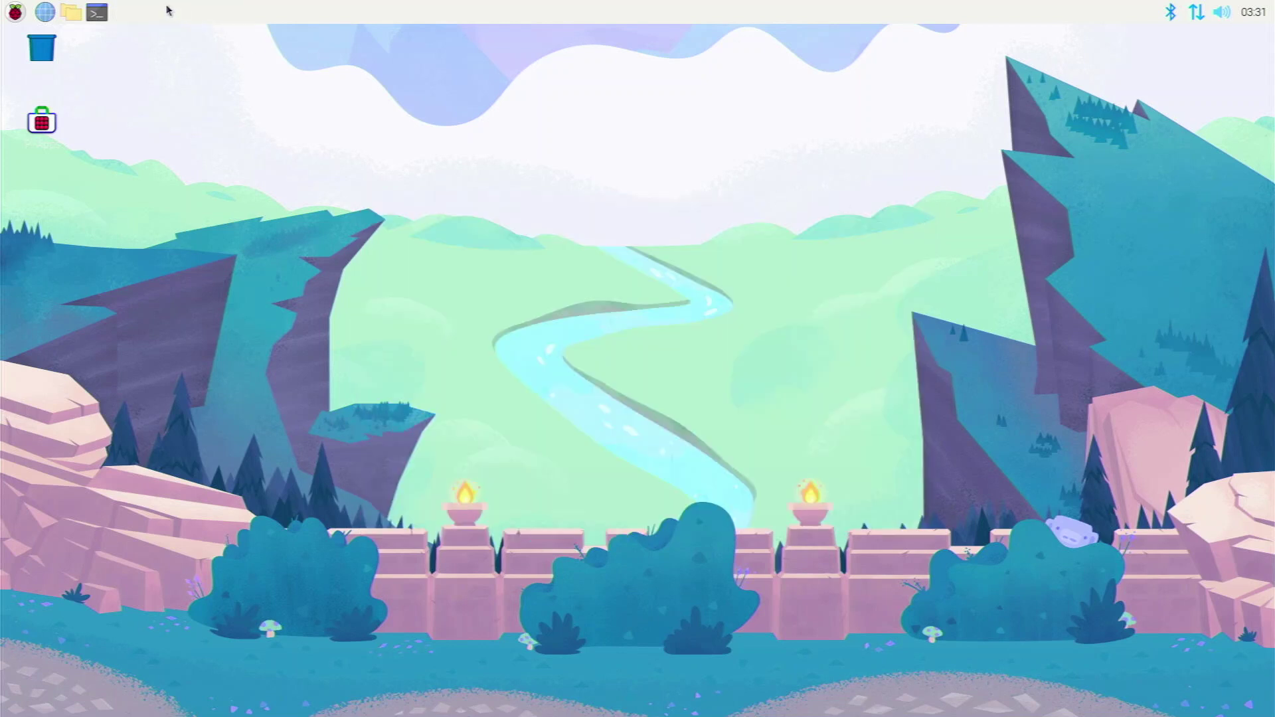
- Open the Chromium browser, search the web for "optifine" and go to the Downloads page of the official OptiFine site
left_click(41, 9)
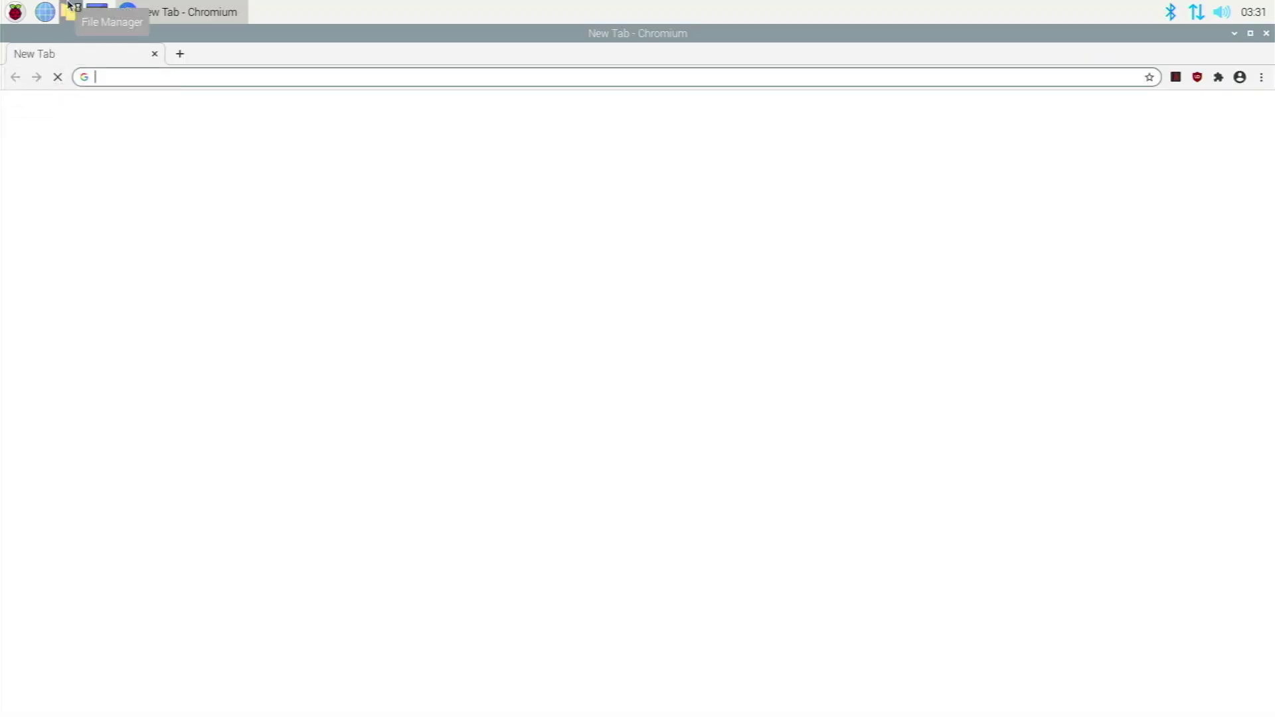
type("optifine")
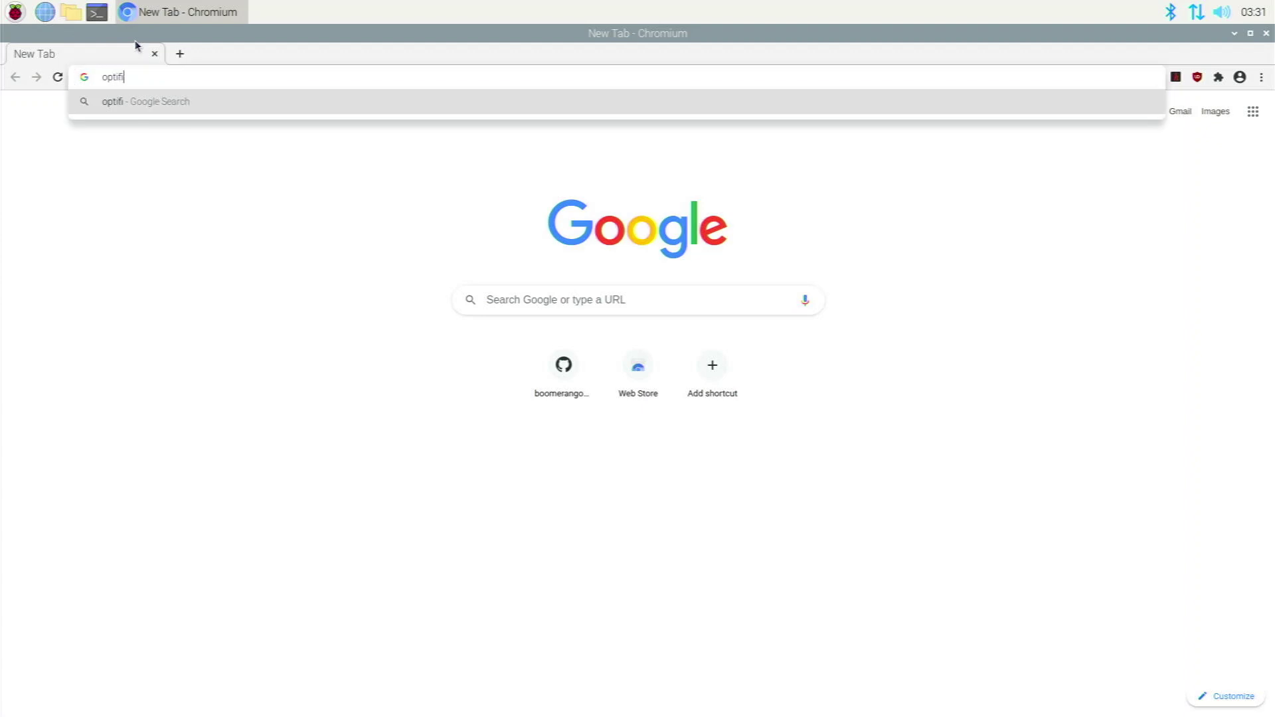
key("Return")
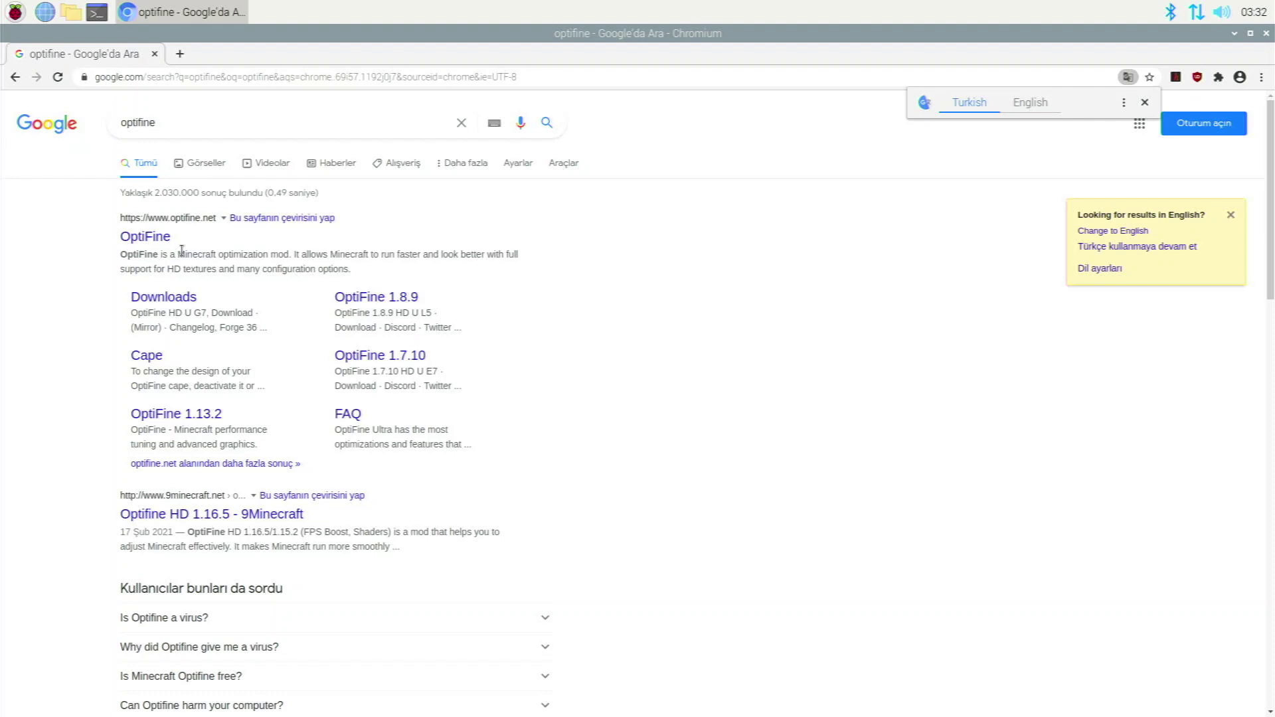
left_click(174, 304)
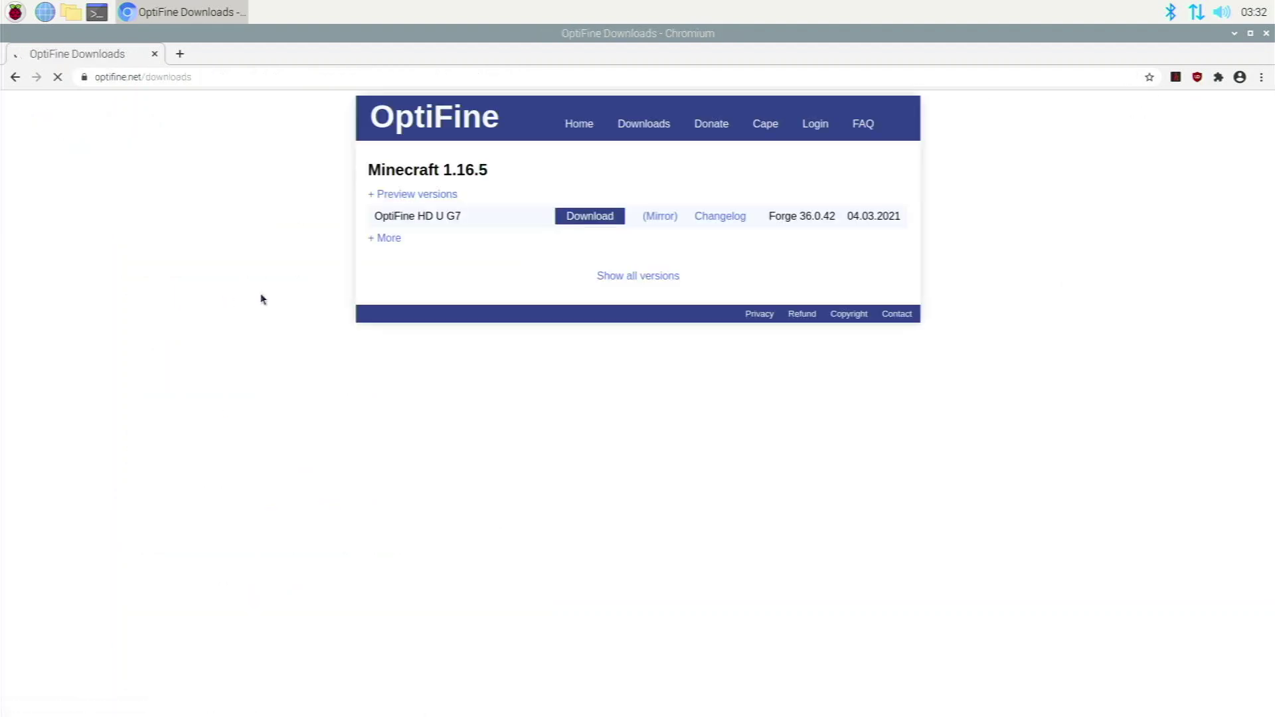
- Download OptiFine HD U G7 for Minecraft 1.16.5, keep the .jar file despite the warning and close the browser
left_click(627, 277)
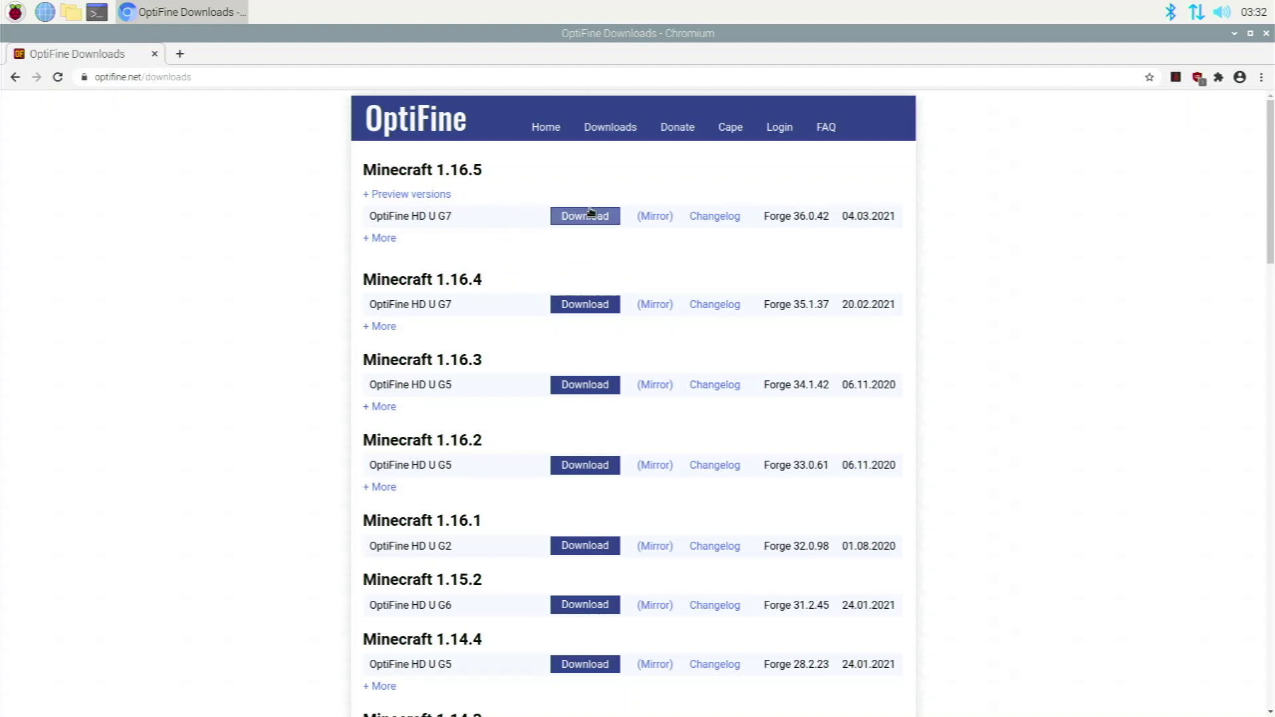
left_click(654, 218)
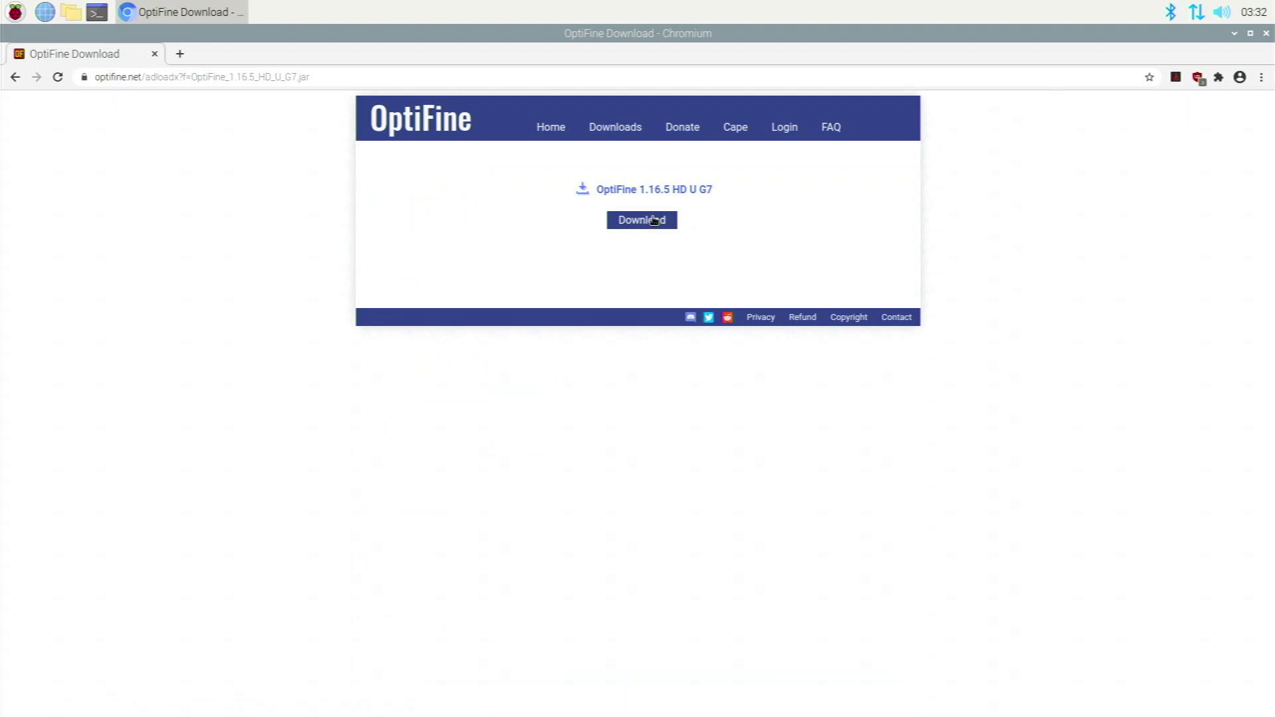
left_click(654, 219)
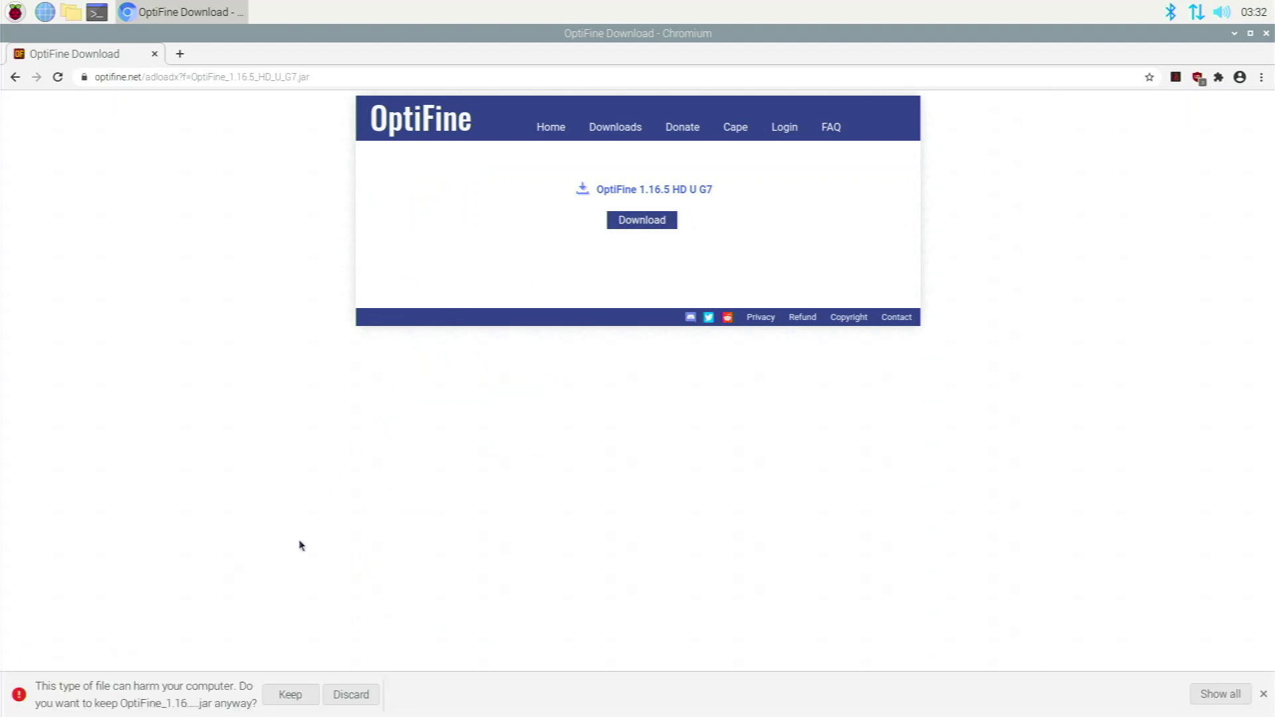
left_click(290, 694)
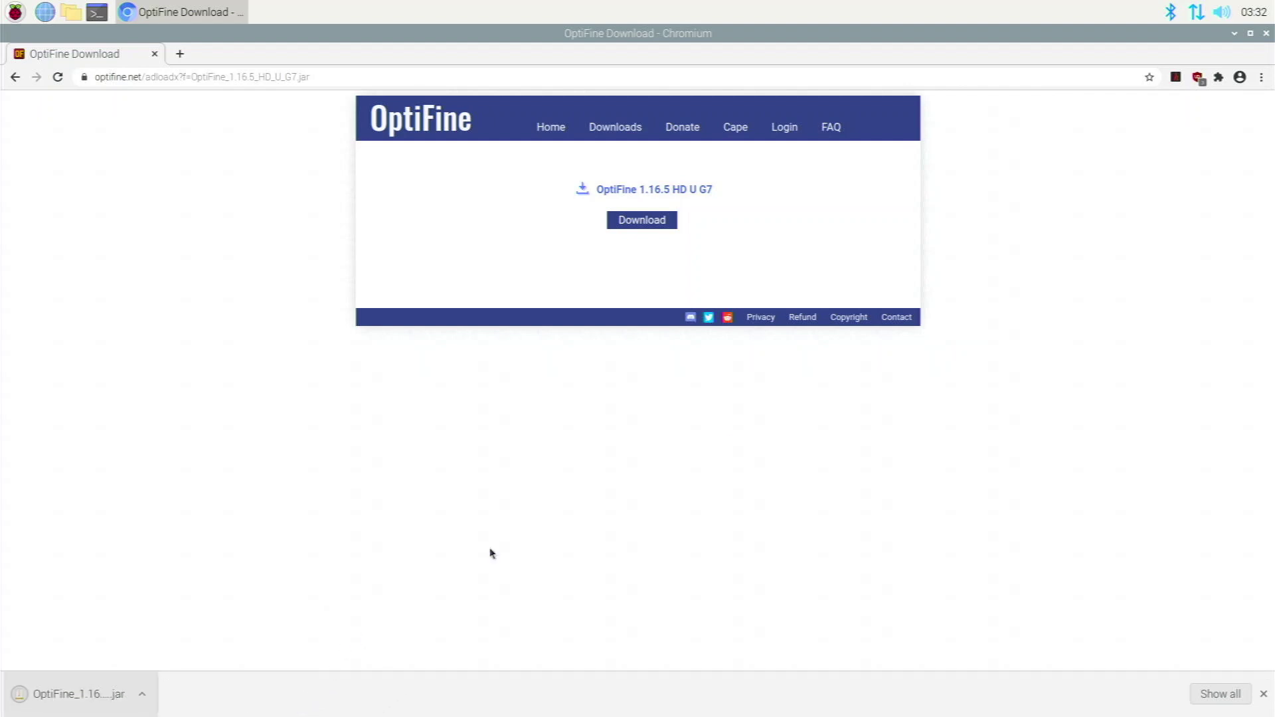
left_click(1266, 34)
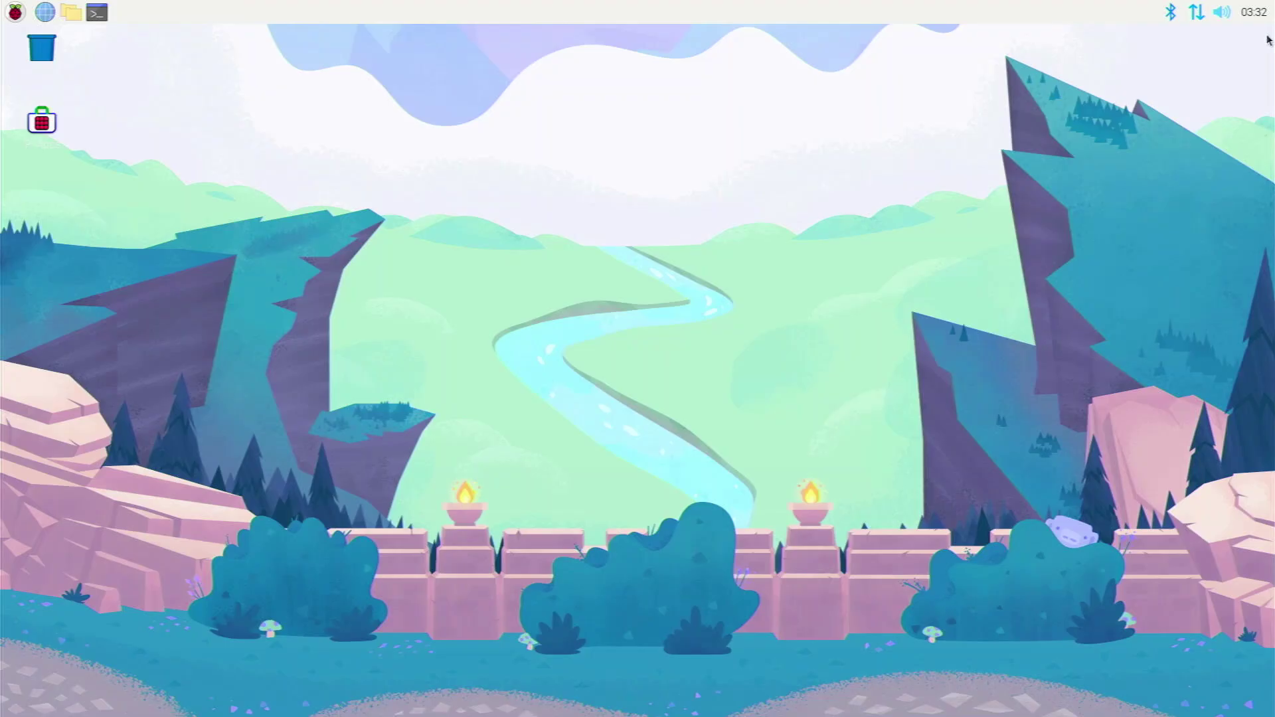
- Open the Downloads folder in the file manager and start a terminal in that folder
left_click(72, 13)
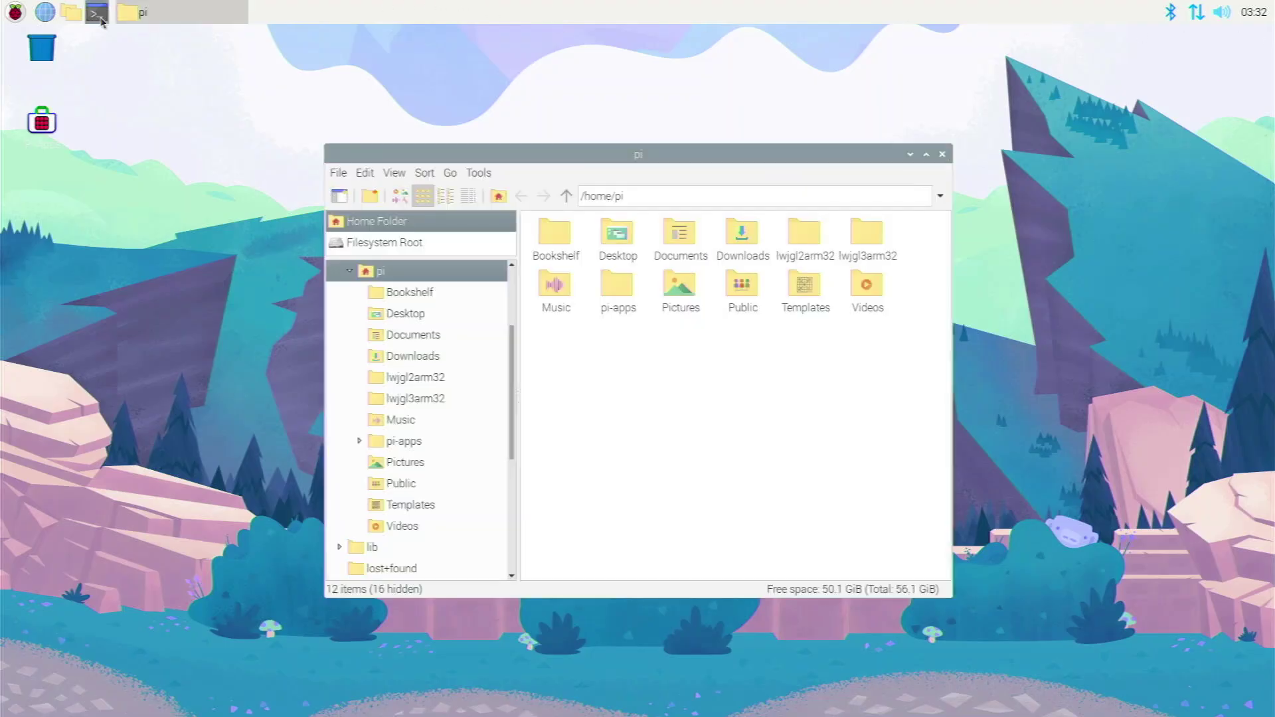
left_click(731, 231)
double_click(734, 234)
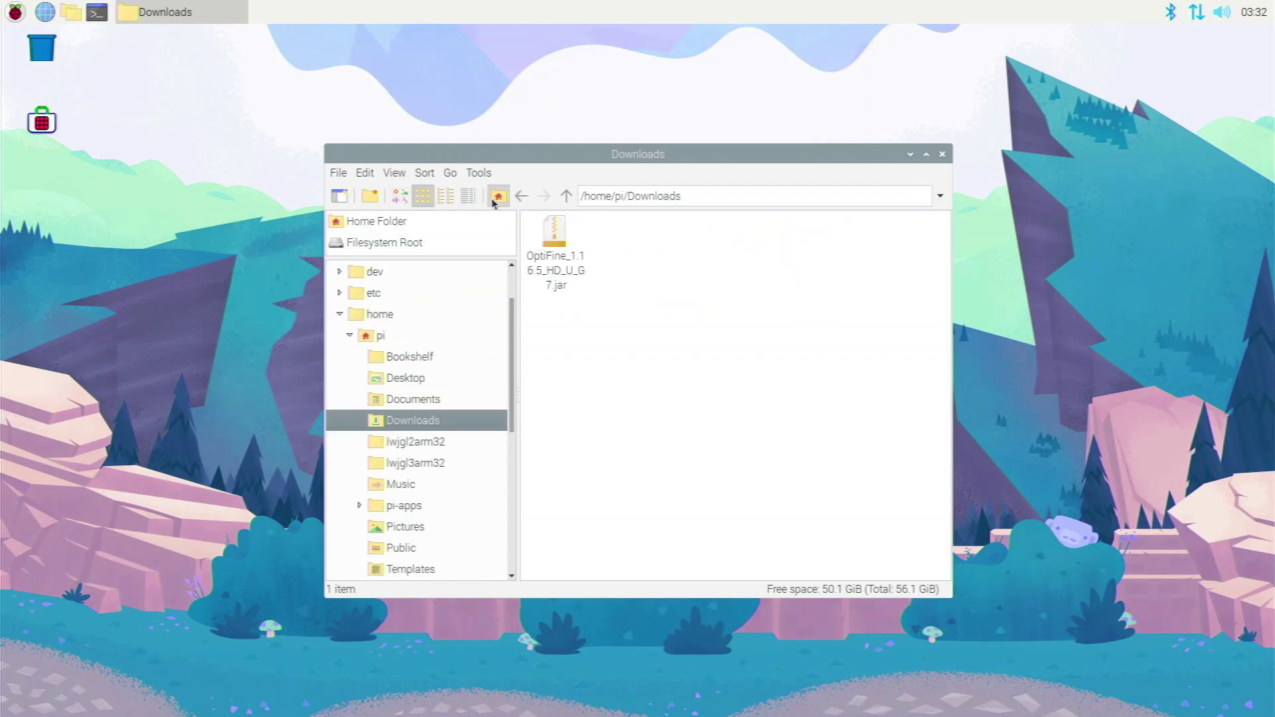
key("alt+t")
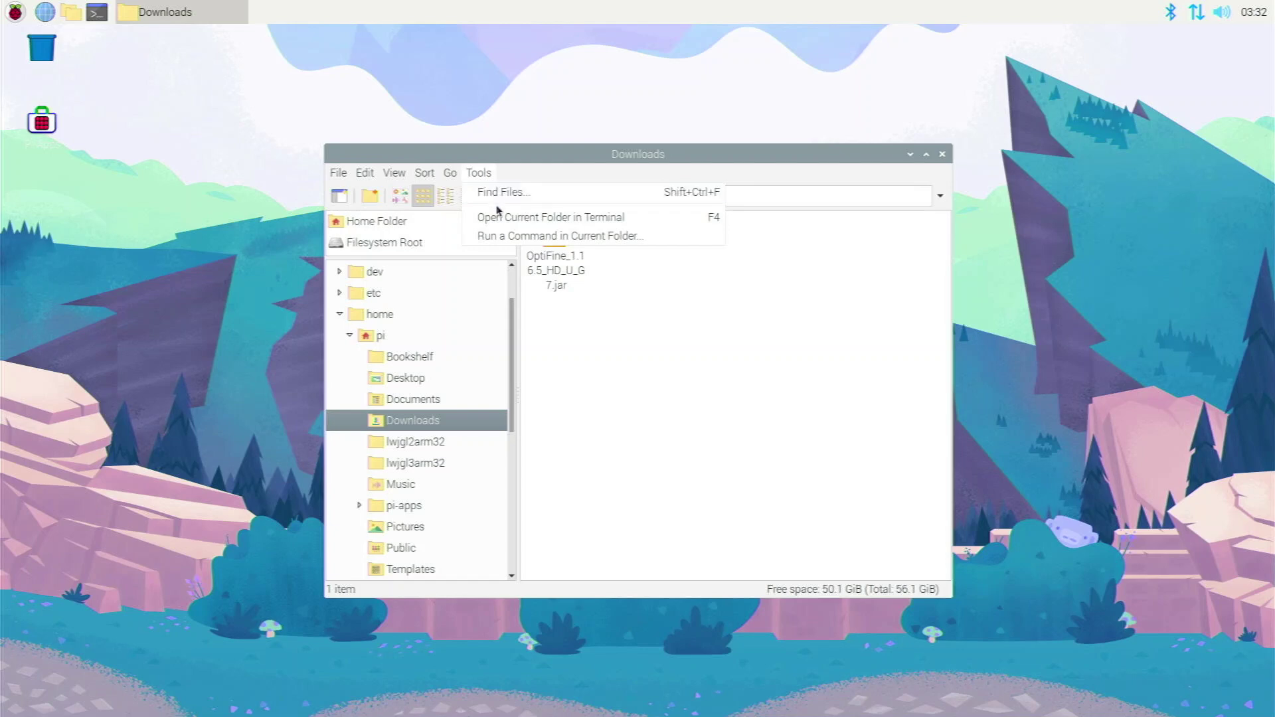
left_click(500, 217)
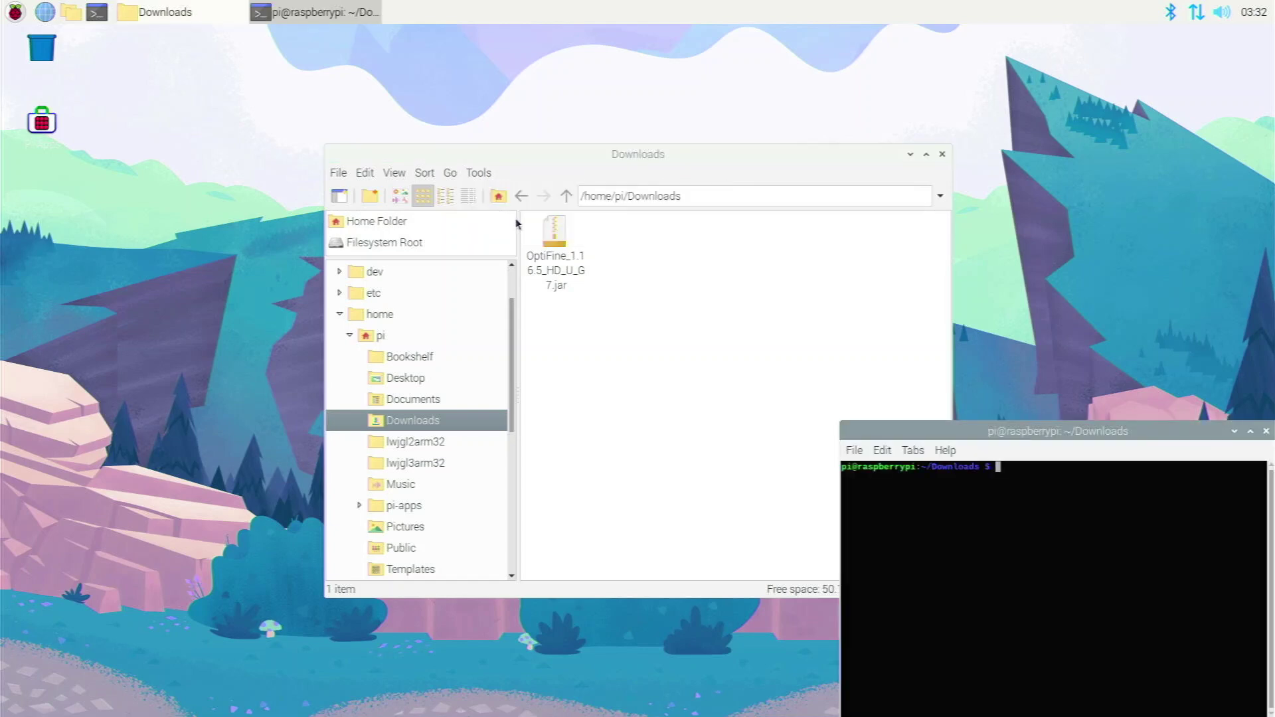
- Rename the downloaded OptiFine file in the Downloads folder as optifine.jar
left_click(561, 241)
right_click(559, 238)
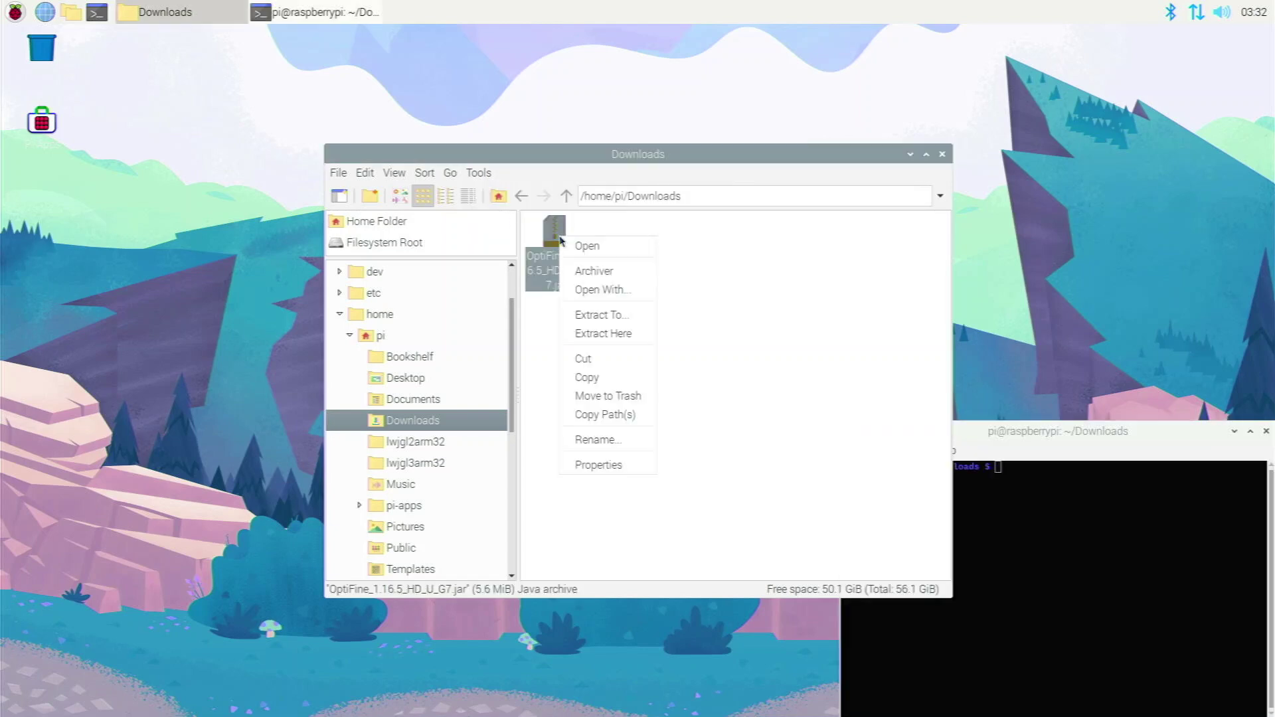
left_click(597, 439)
type("optifine.jar")
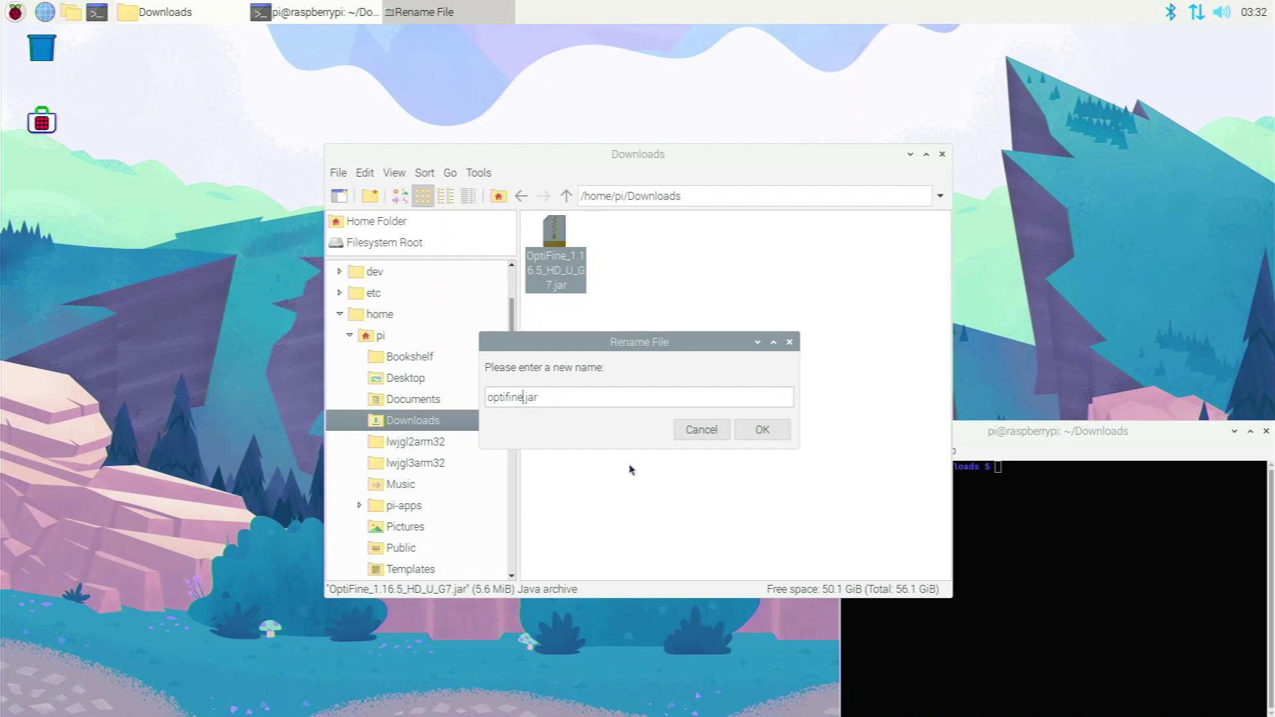
key("Return")
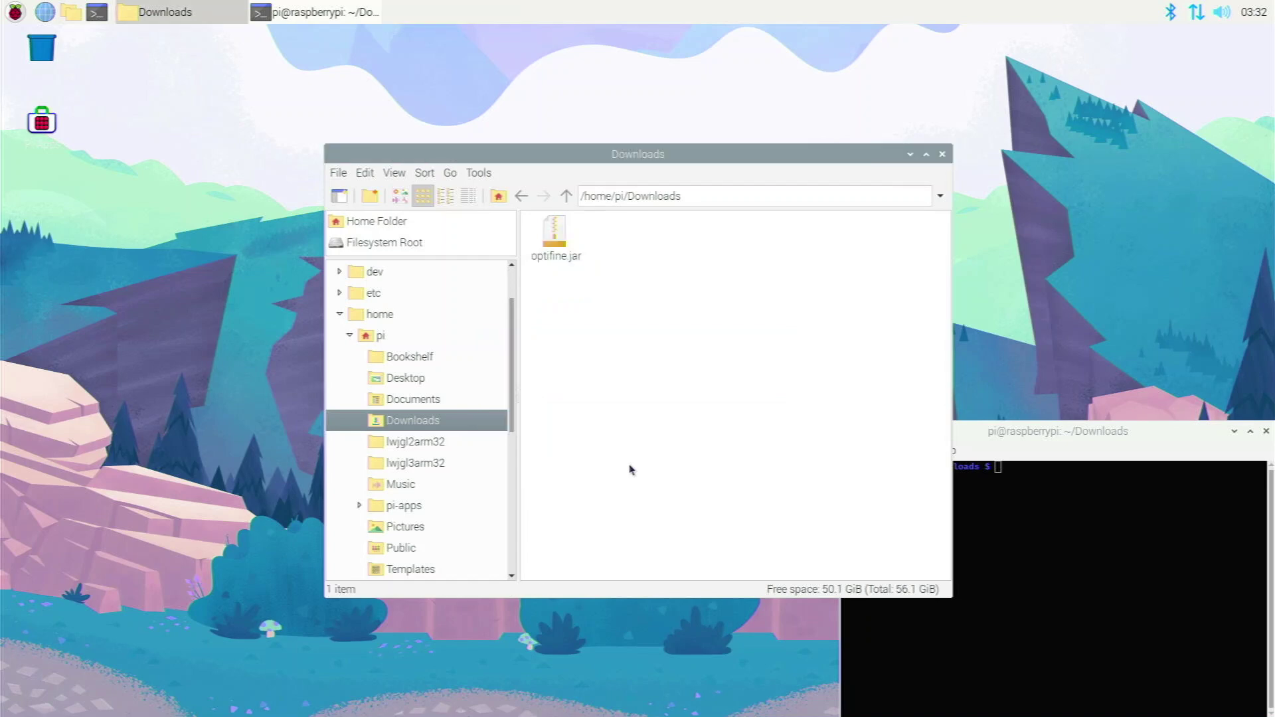
- Run java -jar optifine.jar in the Downloads terminal to start the OptiFine installer
left_click(1148, 609)
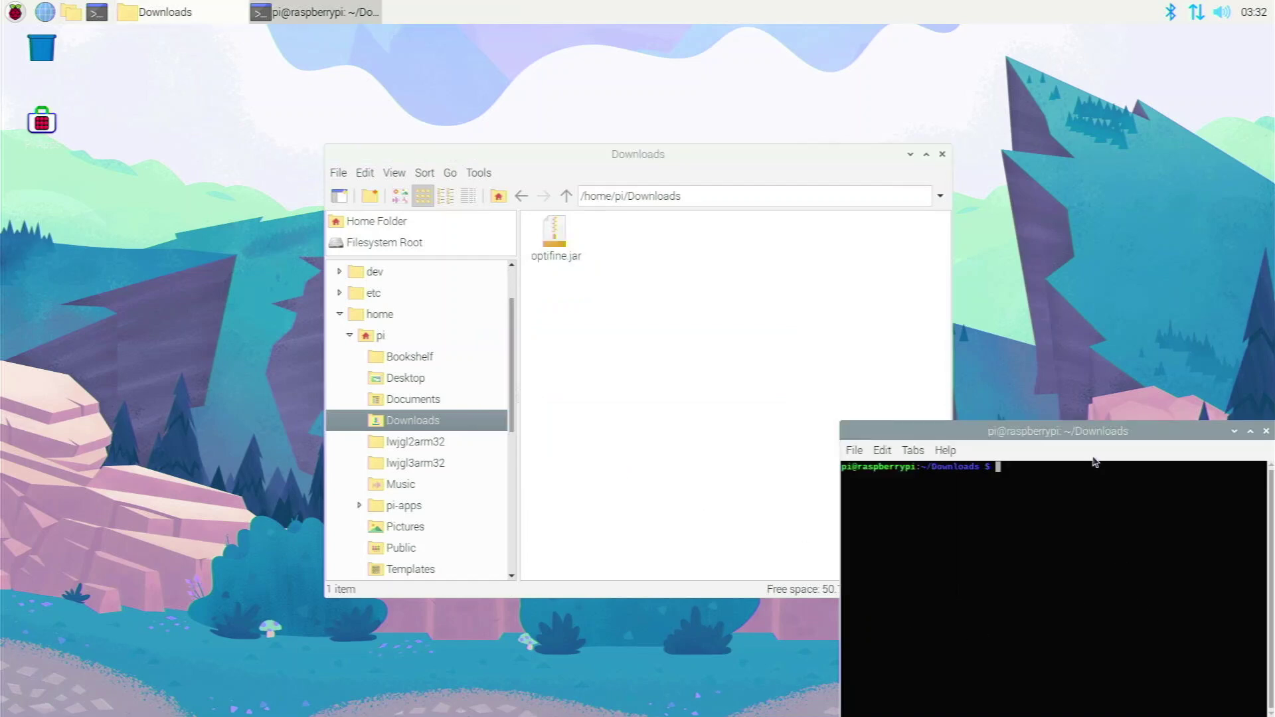
left_click_drag(1085, 436, 774, 169)
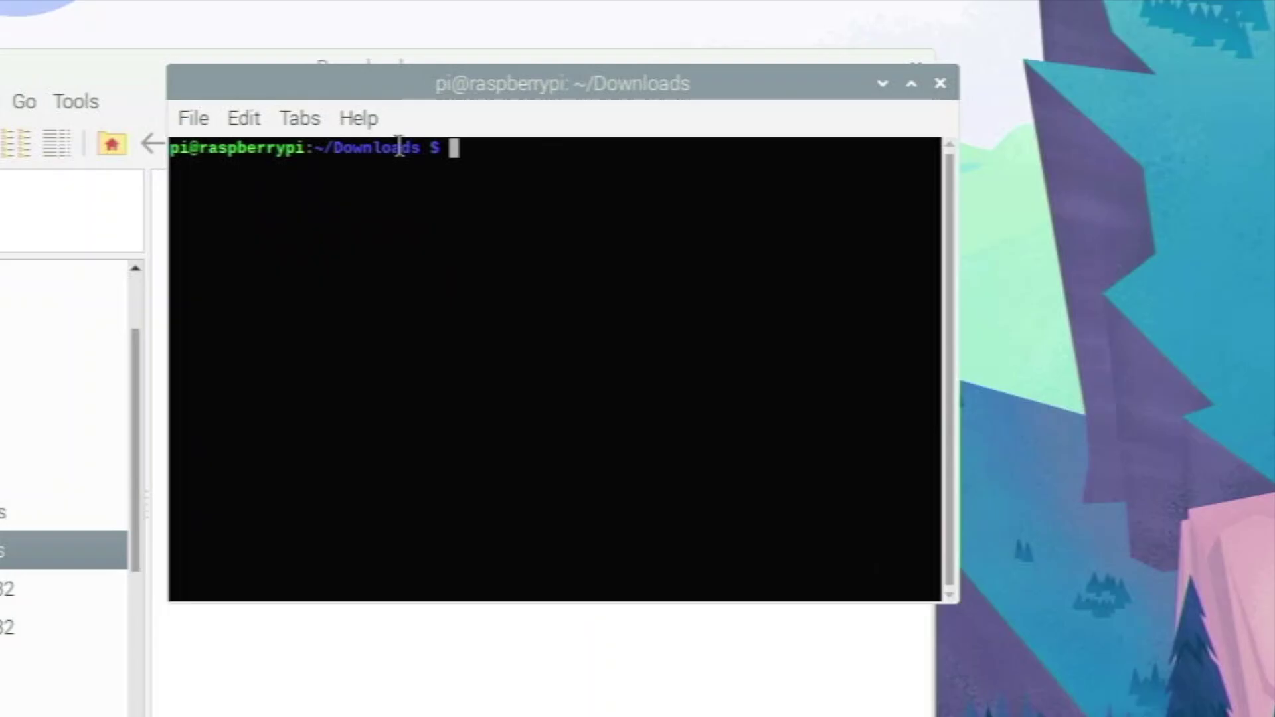
type("java -jha")
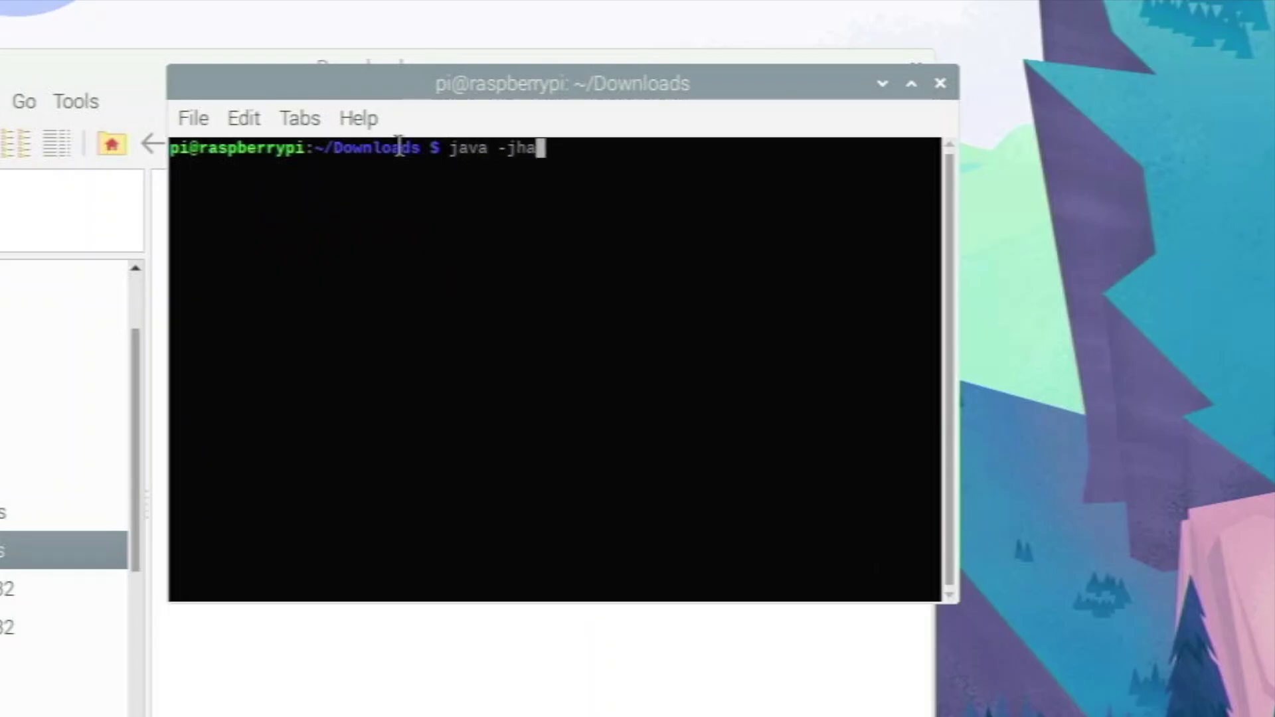
key("BackSpace")
key("BackSpace")
type("ar optifine")
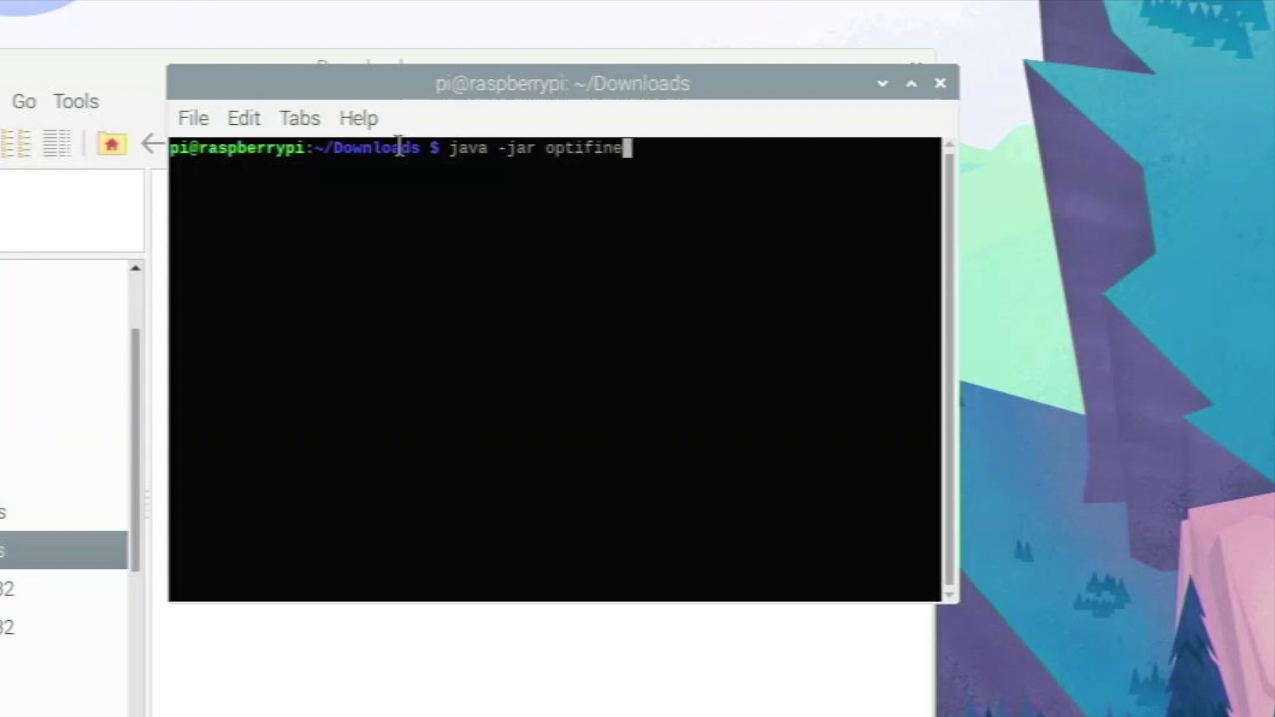
type(".jar")
key("Return")
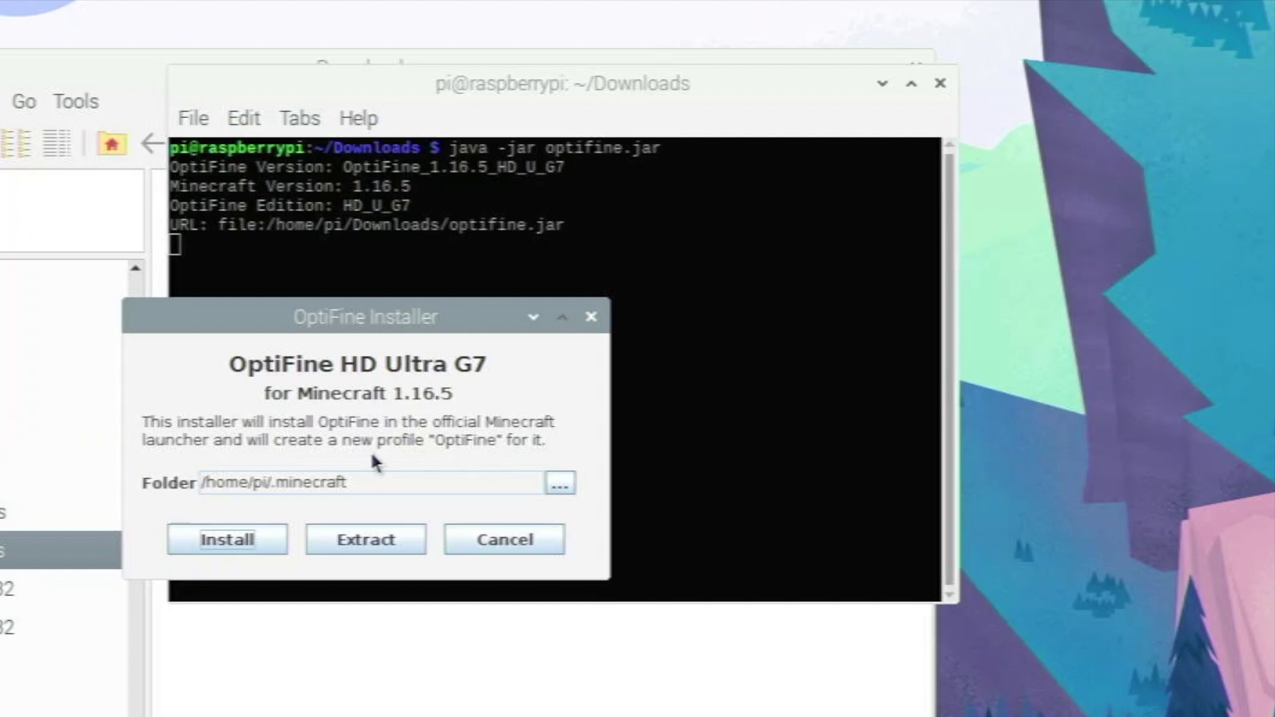
- Install OptiFine into /home/pi/.minecraft, dismiss the completion message and close the terminal and file manager
left_click(228, 539)
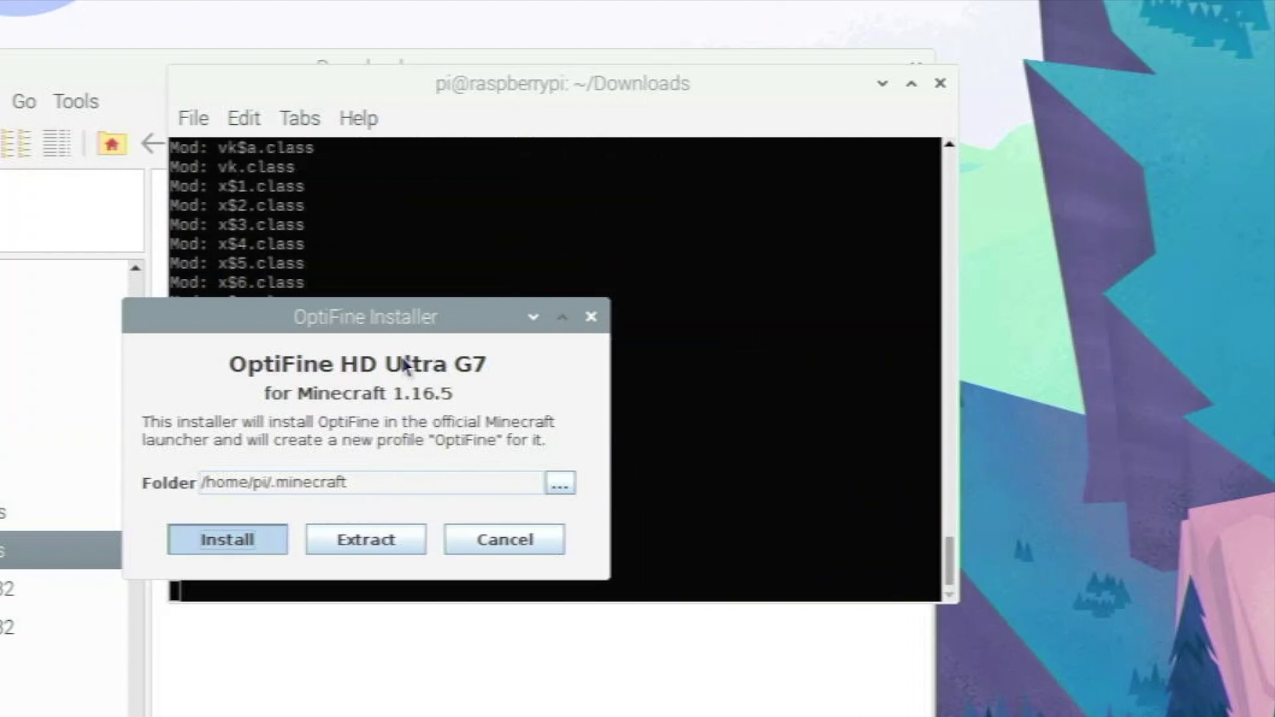
left_click_drag(387, 325, 1002, 124)
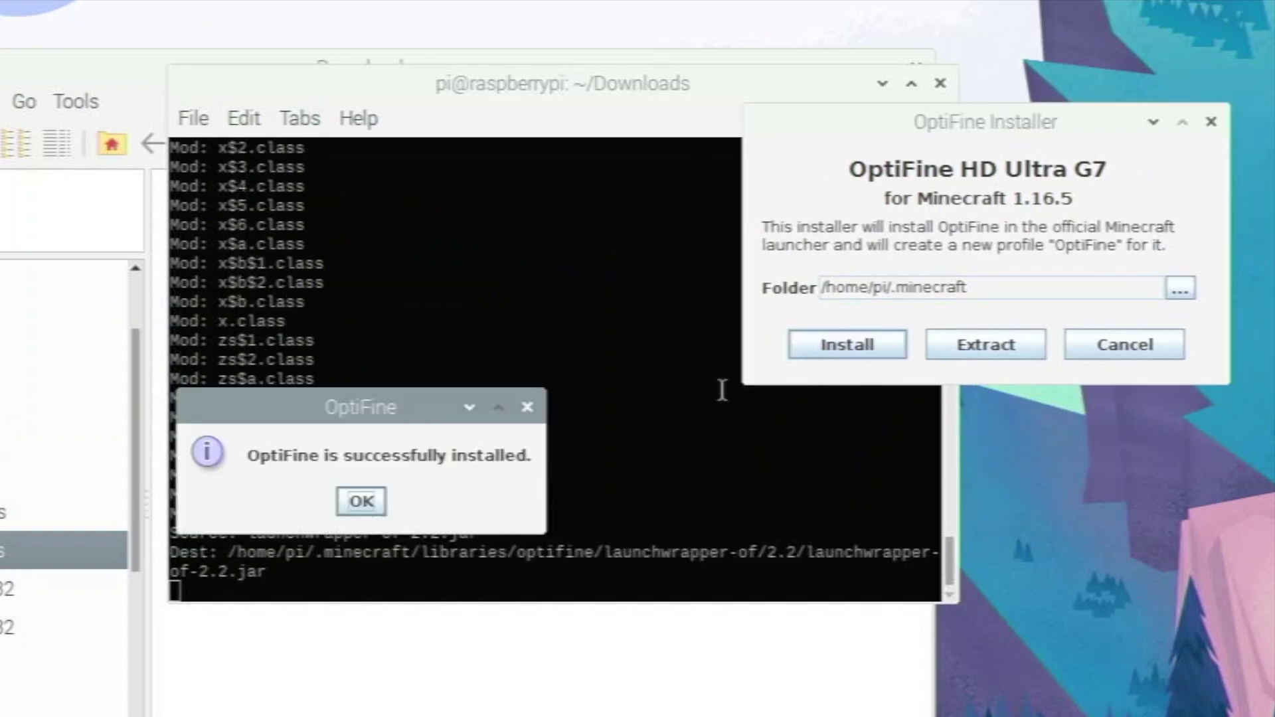
left_click(362, 501)
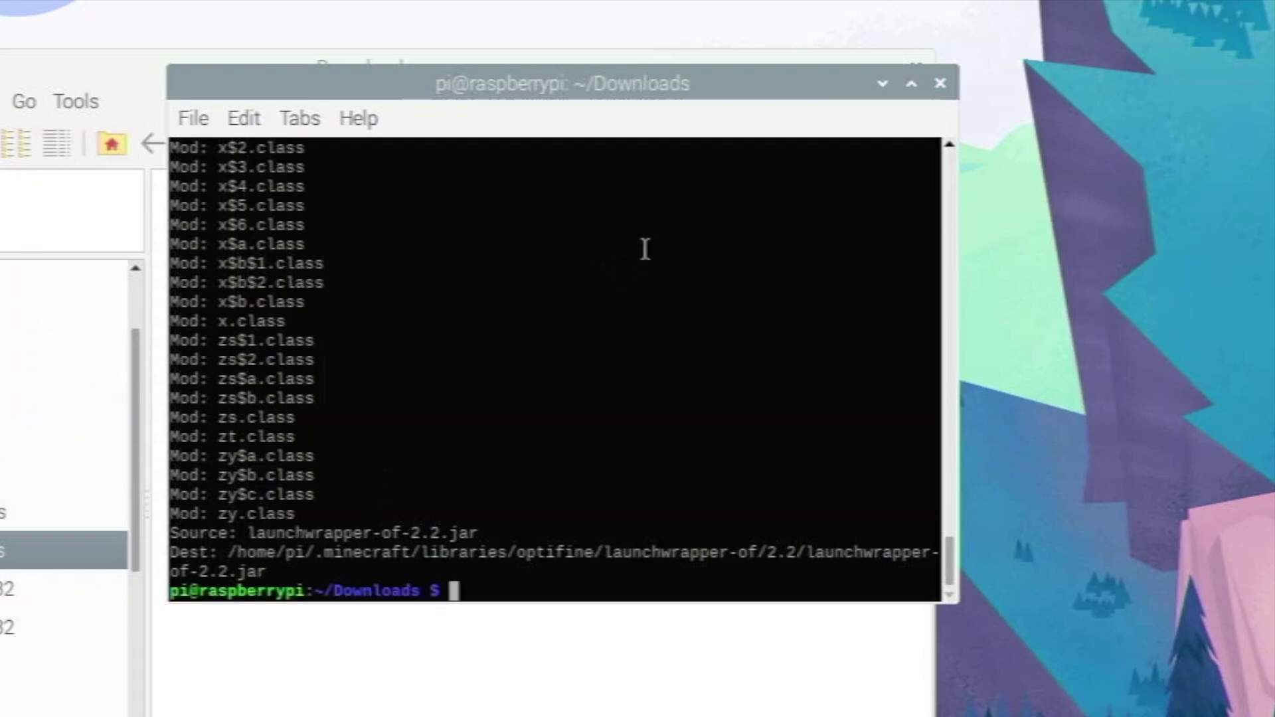
left_click(940, 83)
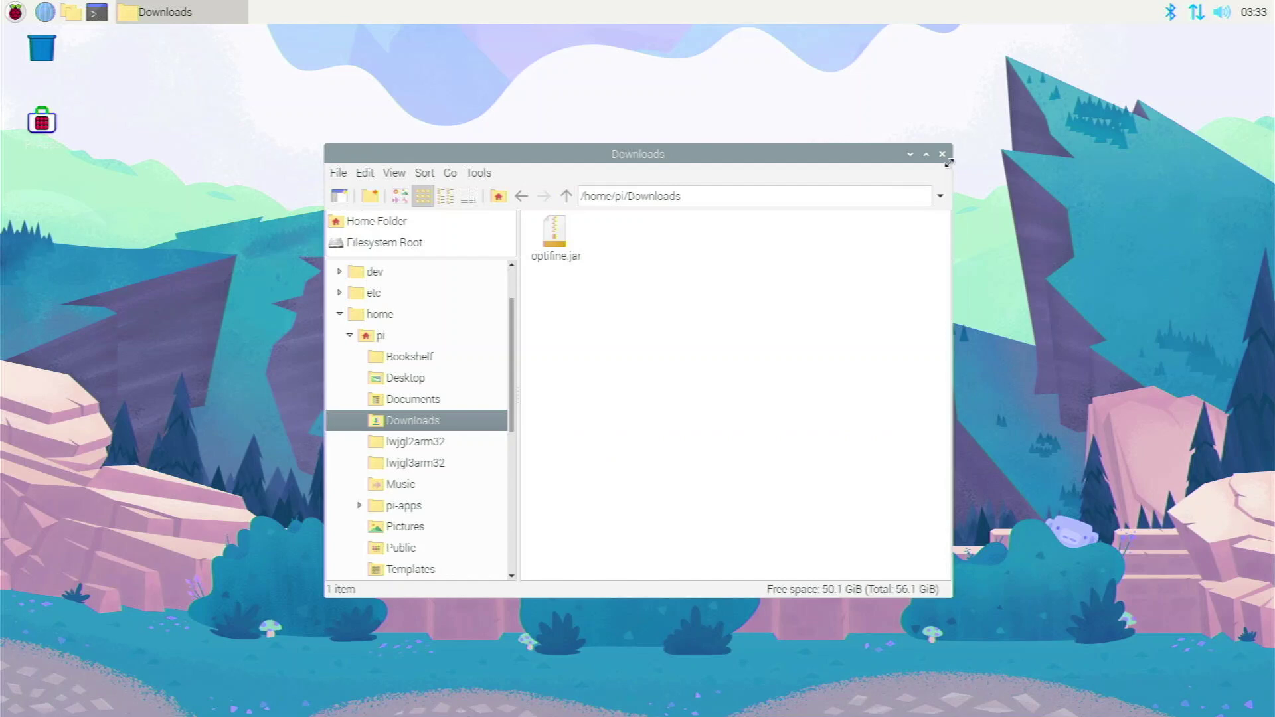
left_click(942, 154)
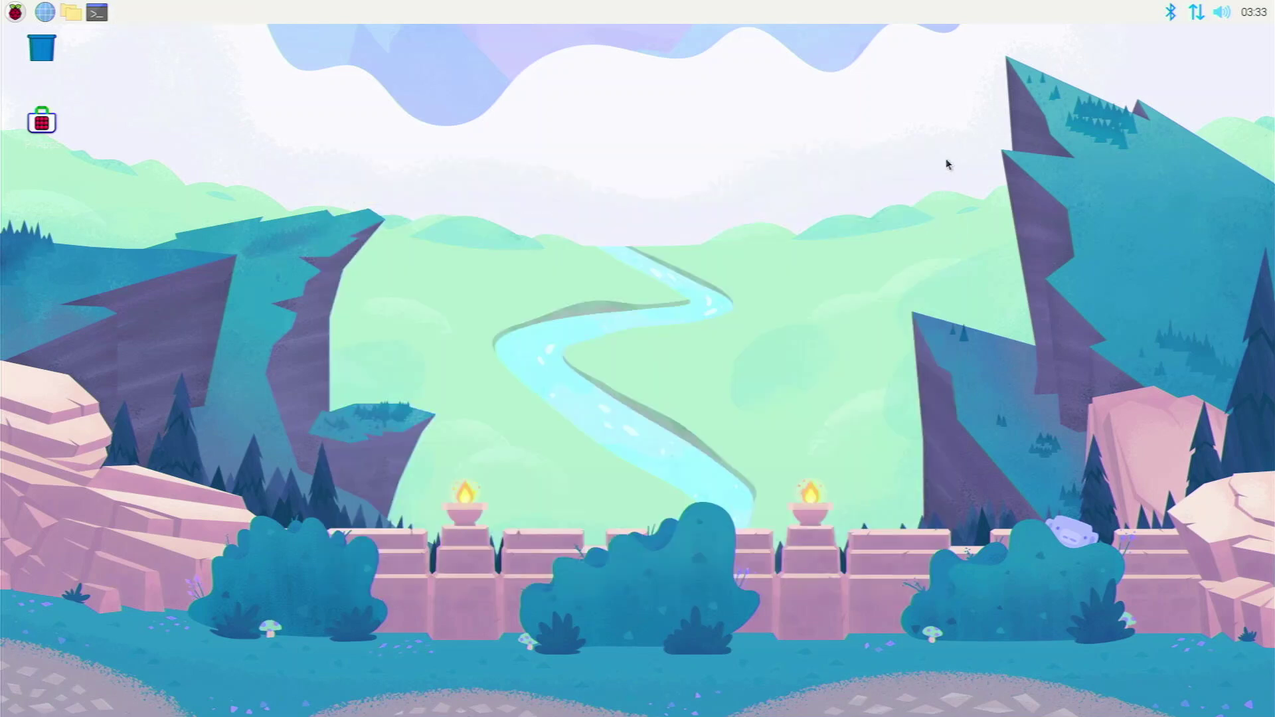
- Start the Minecraft Launcher from the installed games and select the profile named after the account's e-mail
left_click(14, 12)
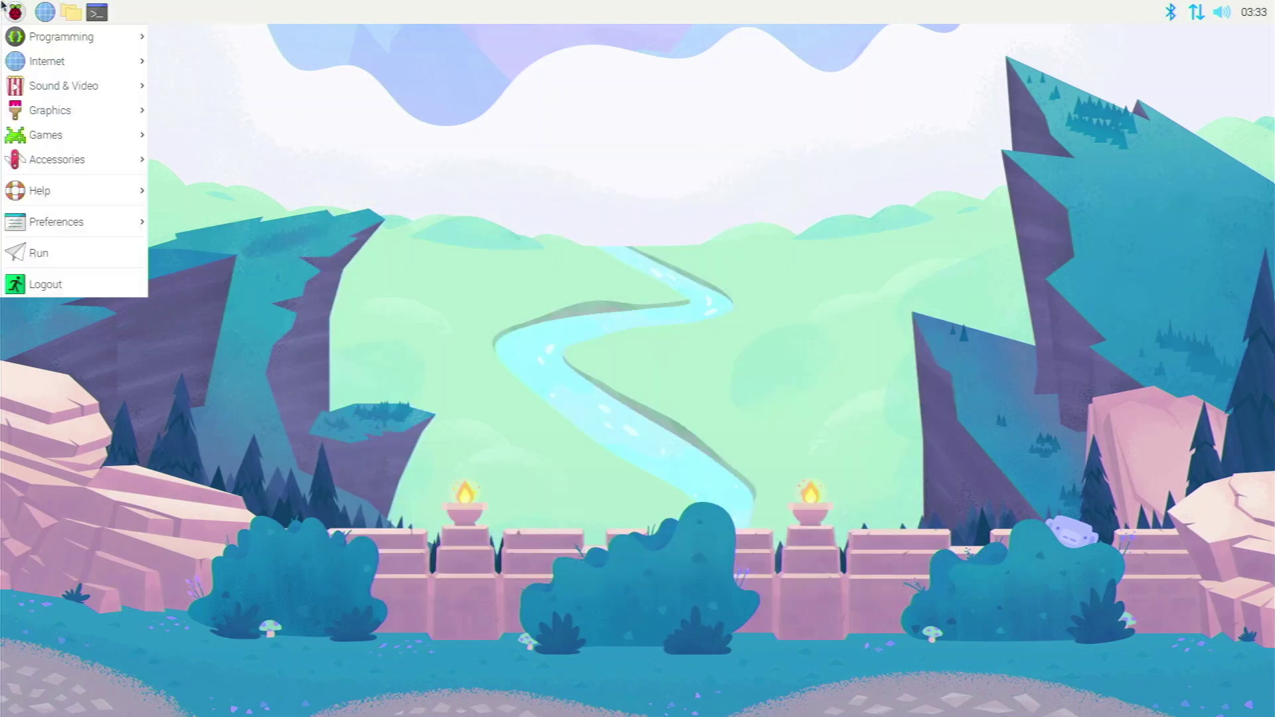
mouse_move(74, 132)
left_click(165, 135)
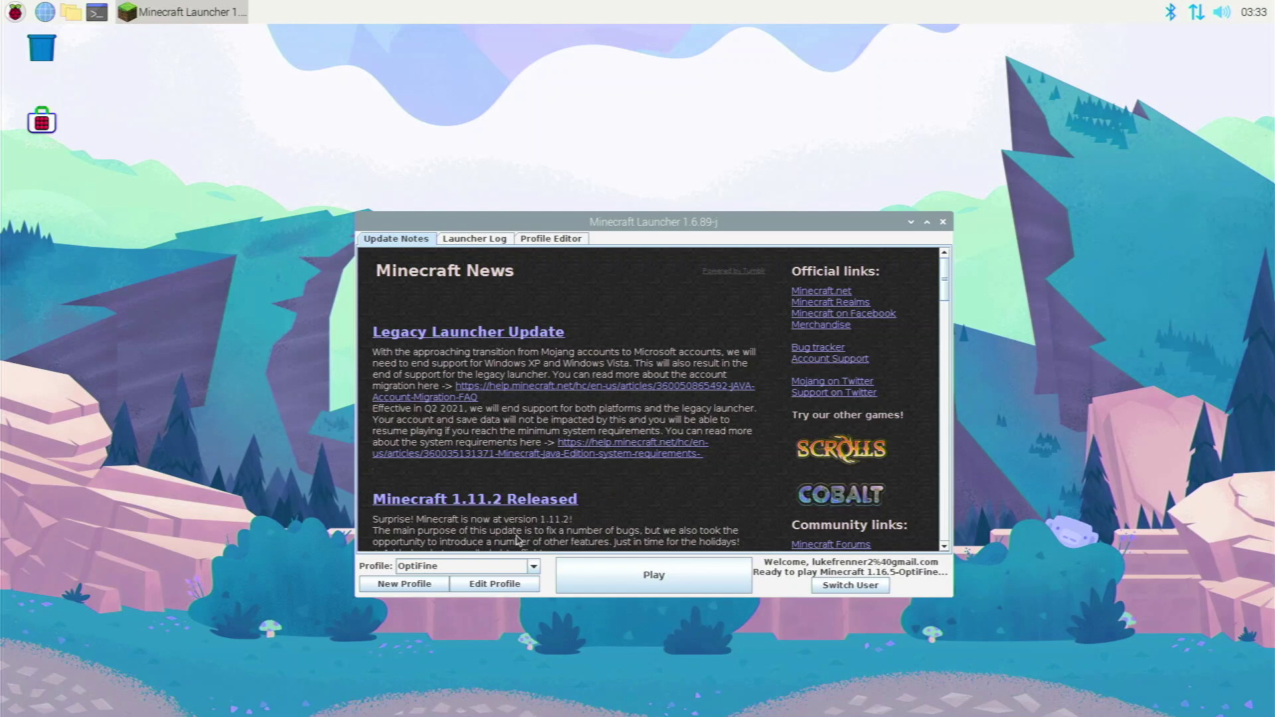
left_click(489, 565)
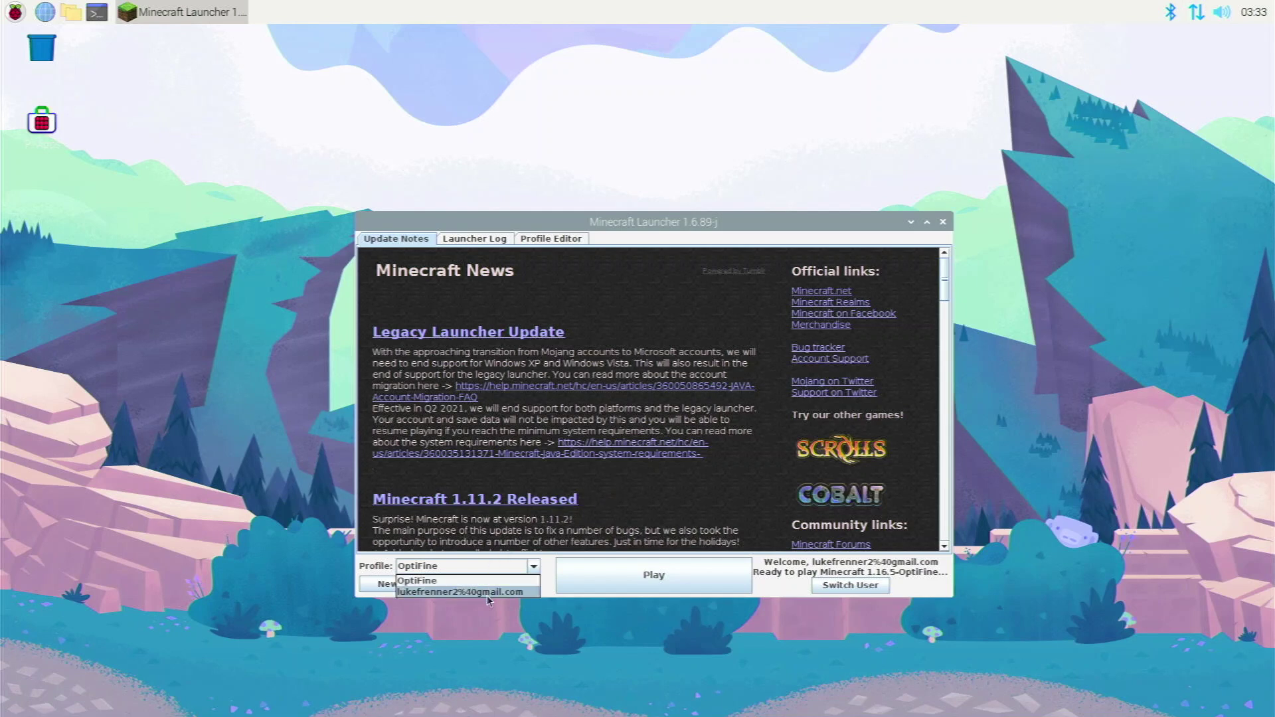
left_click(488, 595)
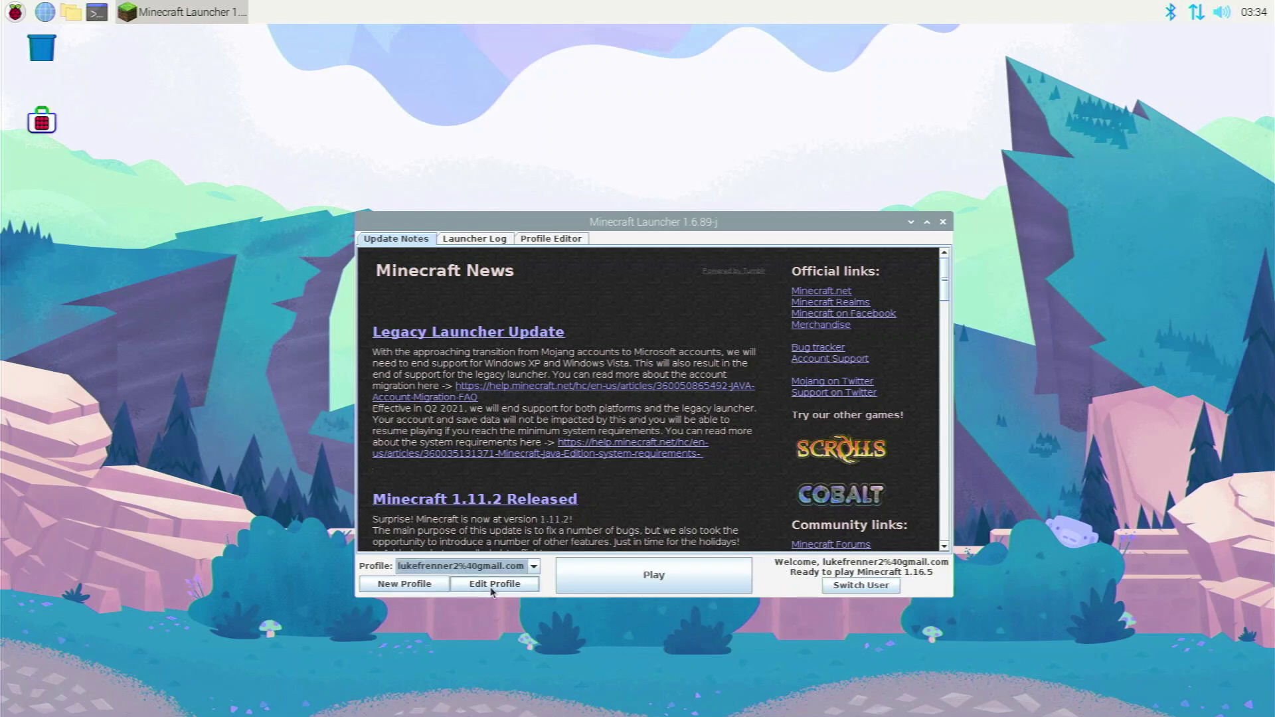
- Set the selected profile's version to release 1.16.5-OptiFine_HD_U_G7, then save the profile and launch the game
left_click(492, 587)
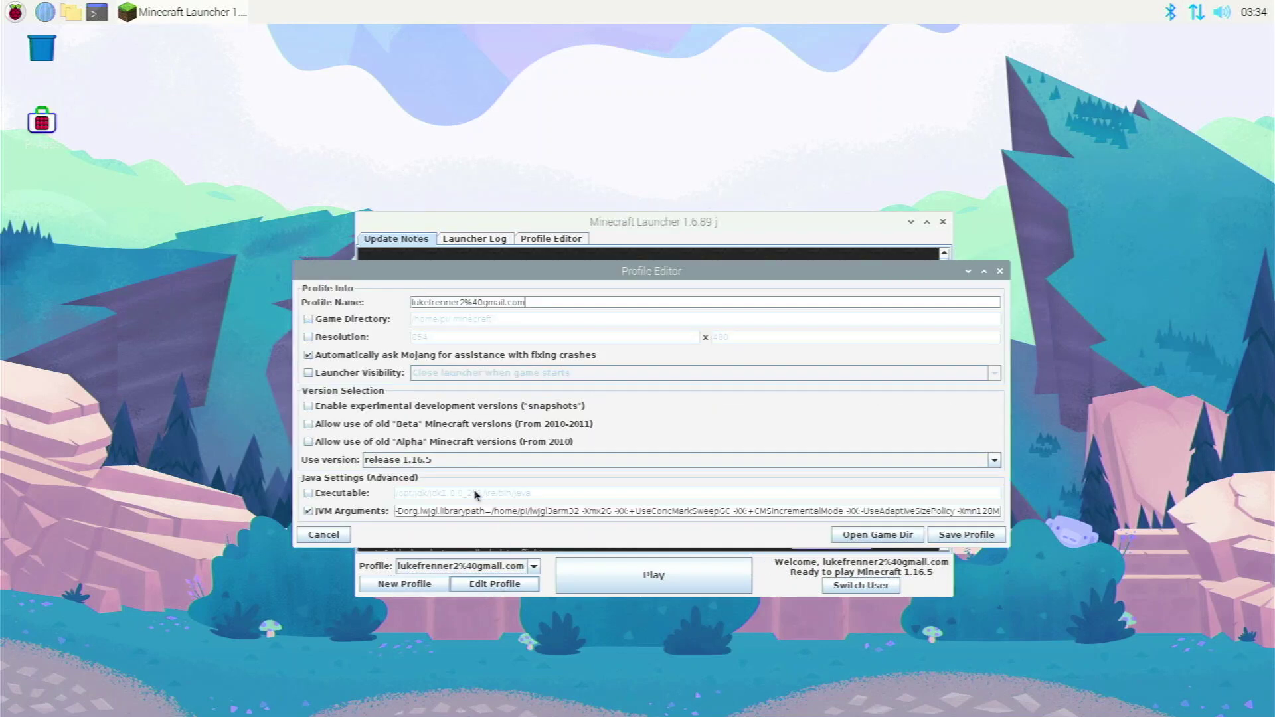
left_click(435, 463)
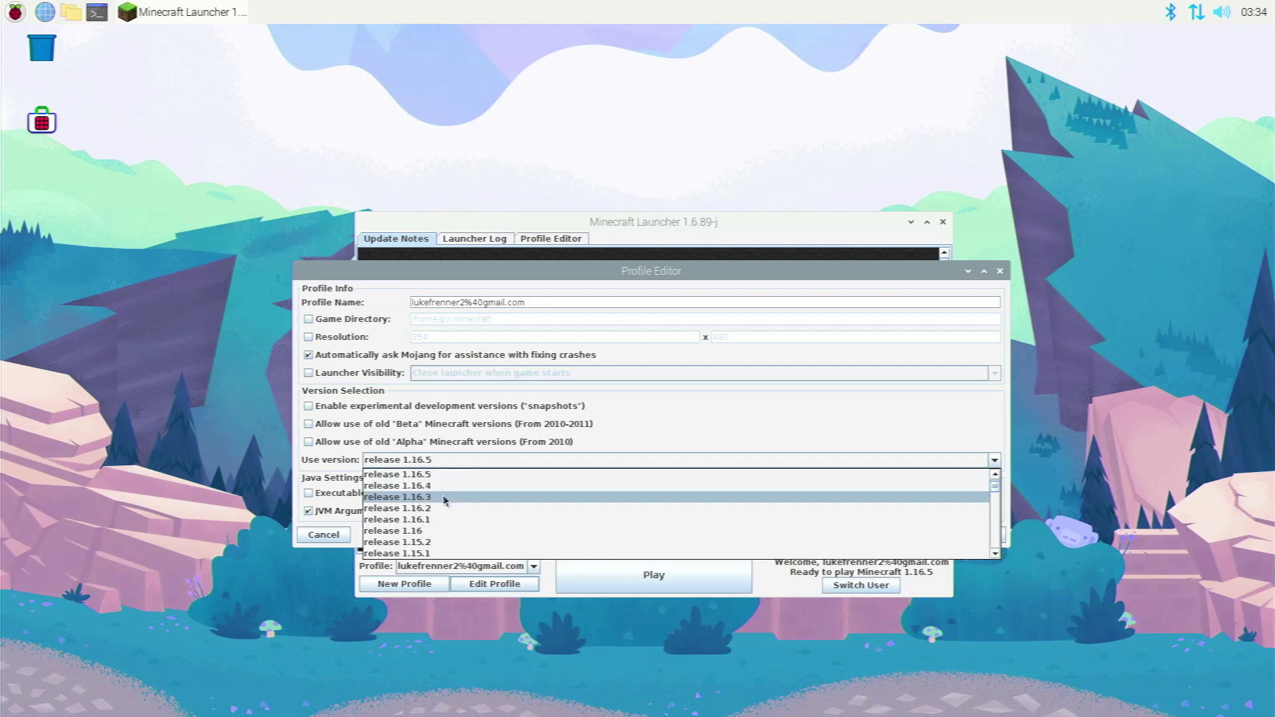
scroll(435, 489, "up", 1)
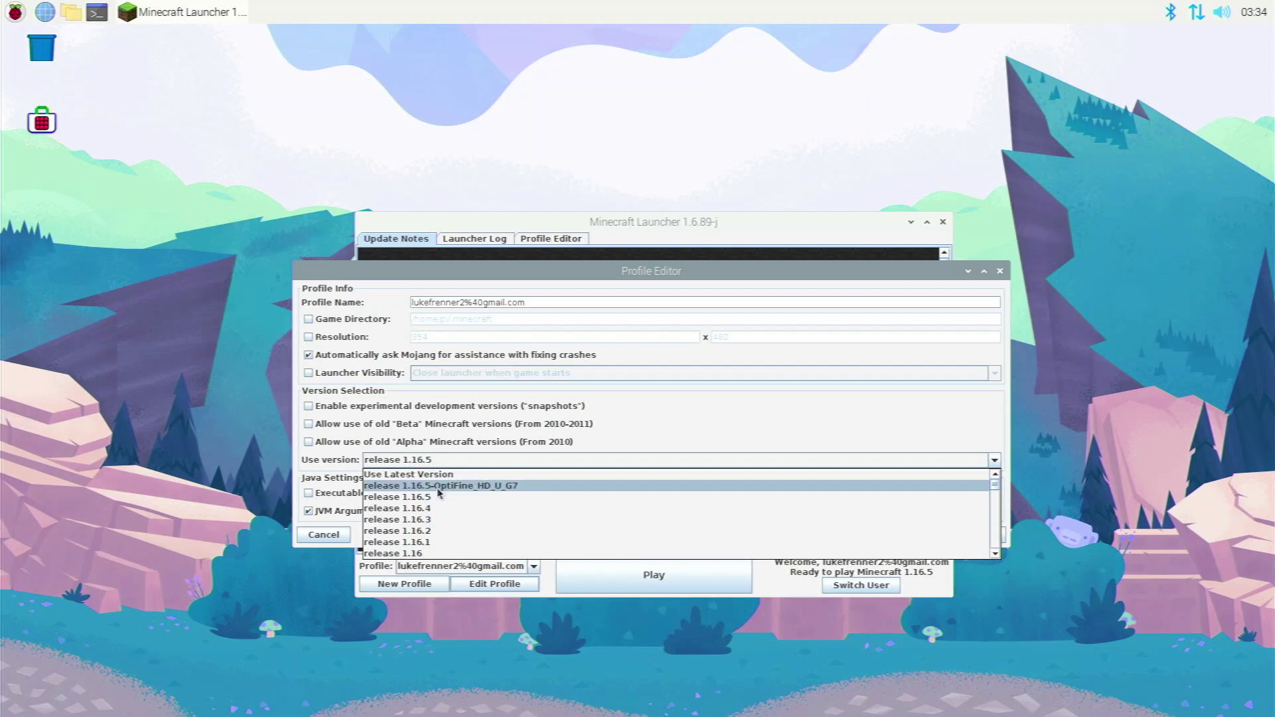
left_click(438, 489)
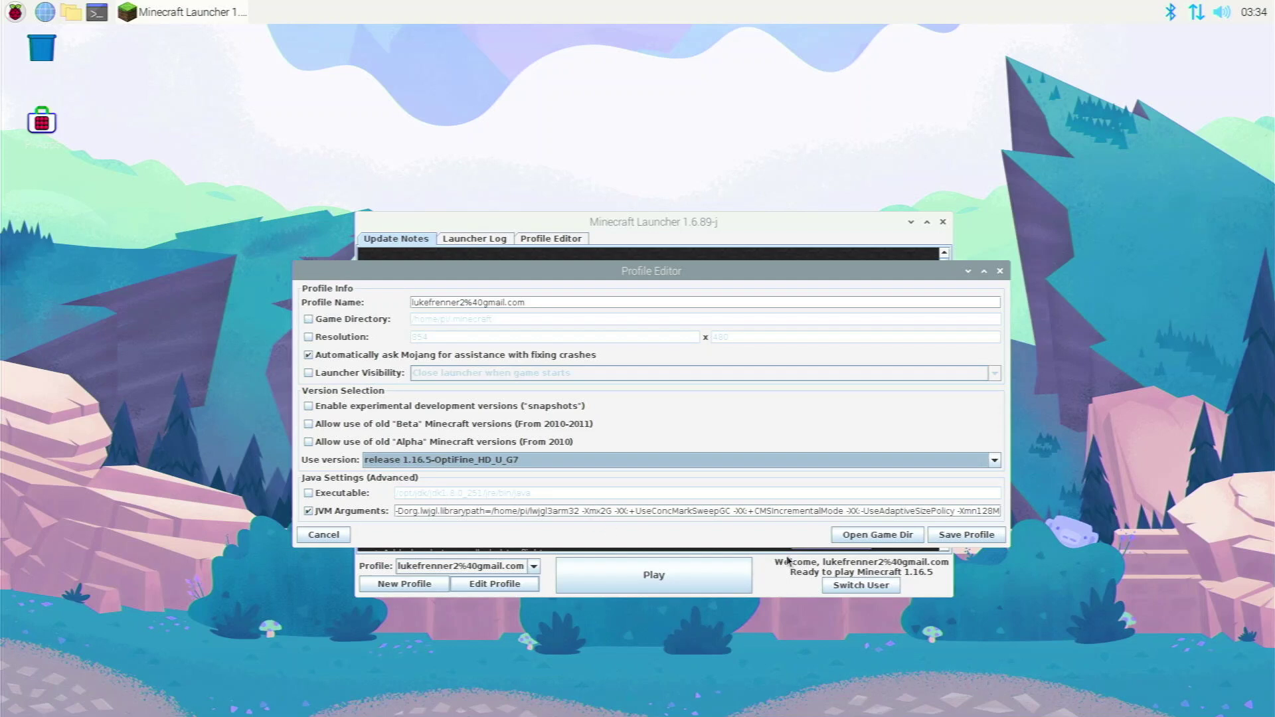
left_click(975, 541)
left_click(707, 582)
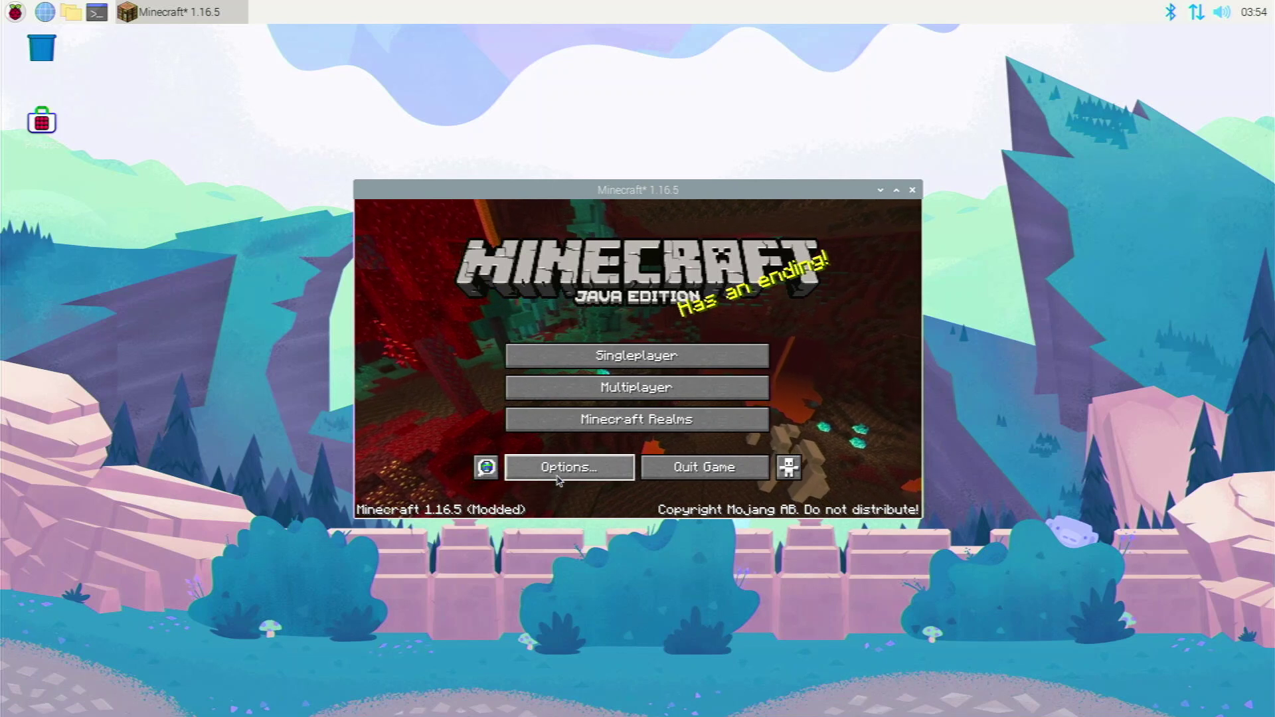
- Turn off all animations in the video settings' animation options
left_click(559, 473)
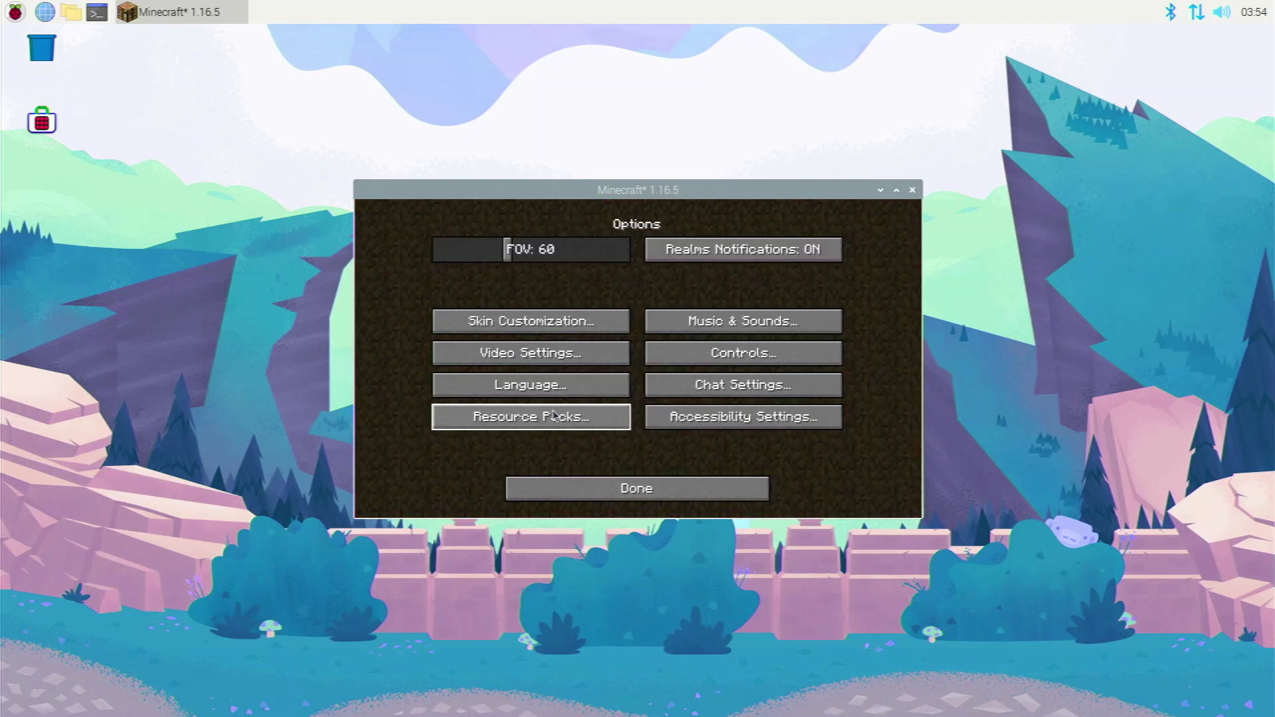
left_click(556, 359)
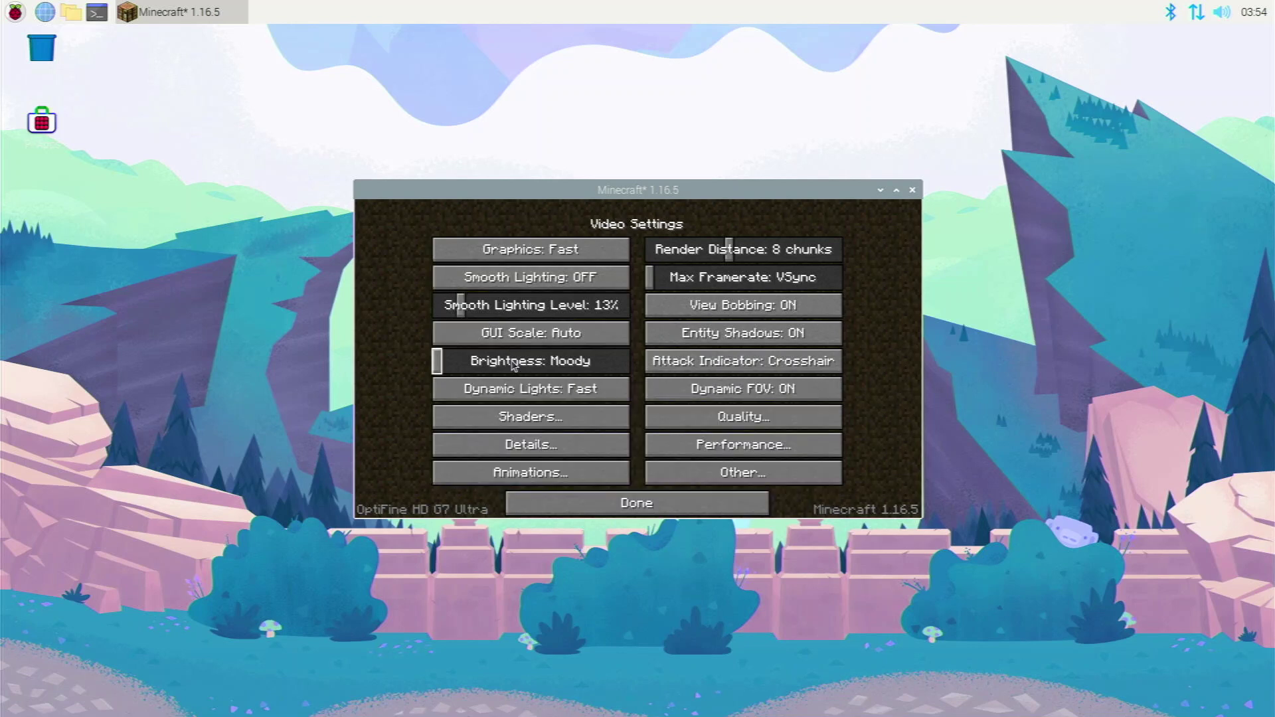
left_click(522, 474)
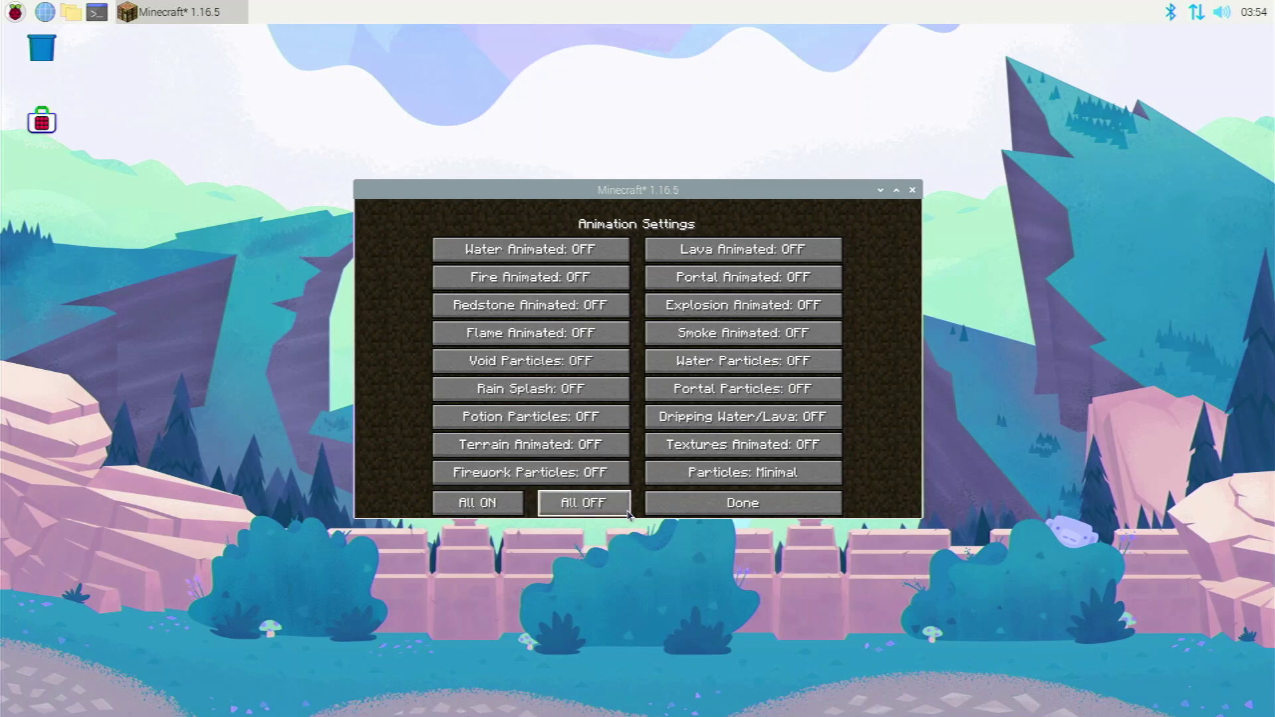
left_click(669, 514)
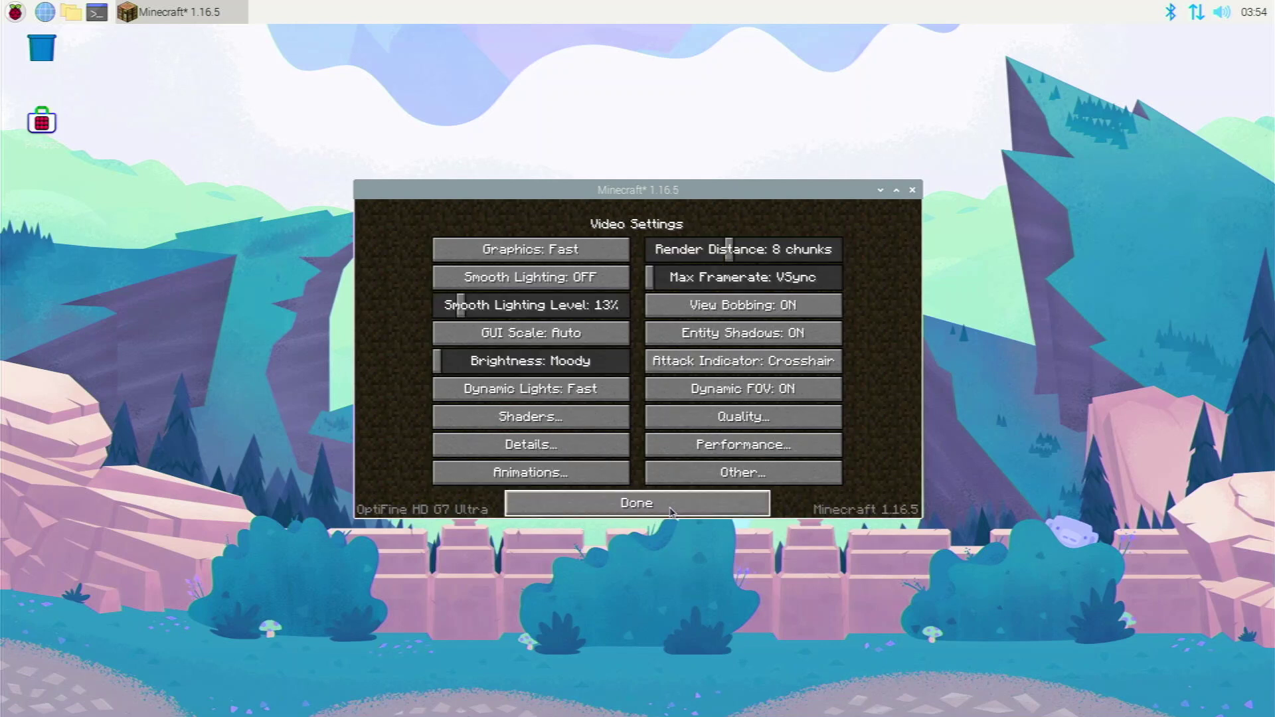
- Enable fullscreen in the other video settings and set the fullscreen mode to 720x480@60 (24bit)
left_click(689, 476)
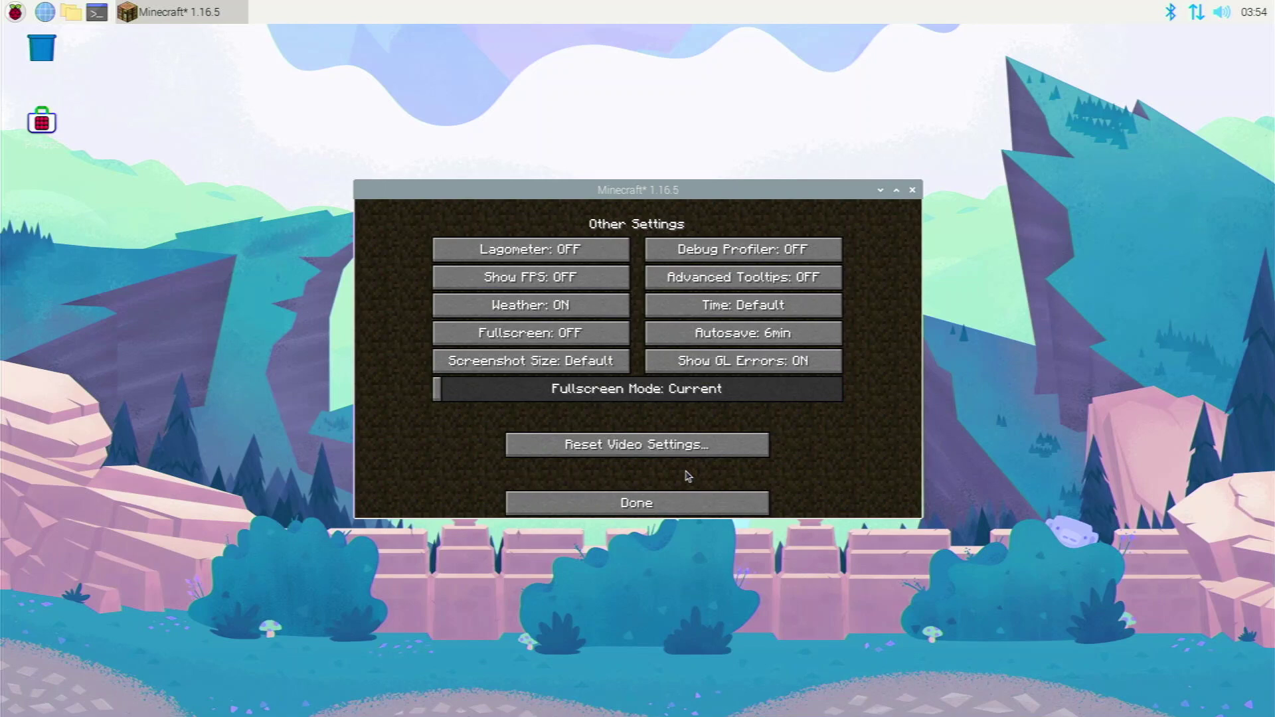
left_click(588, 335)
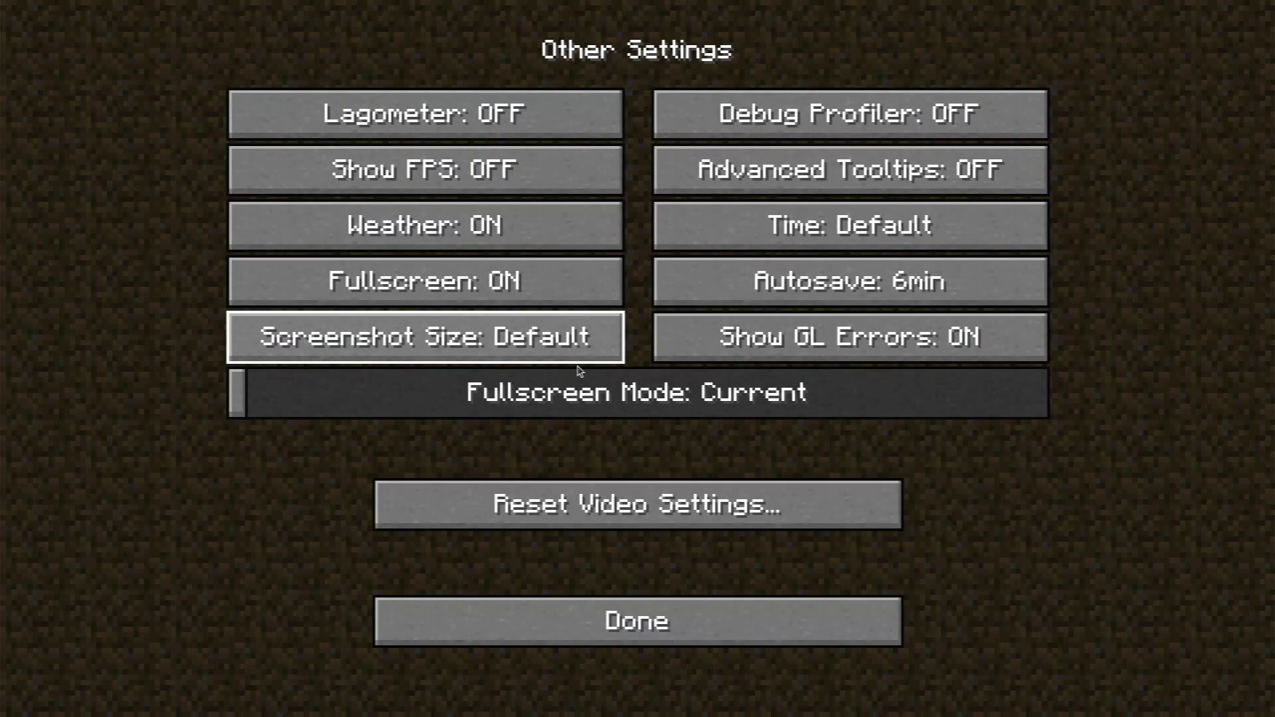
left_click_drag(531, 391, 325, 397)
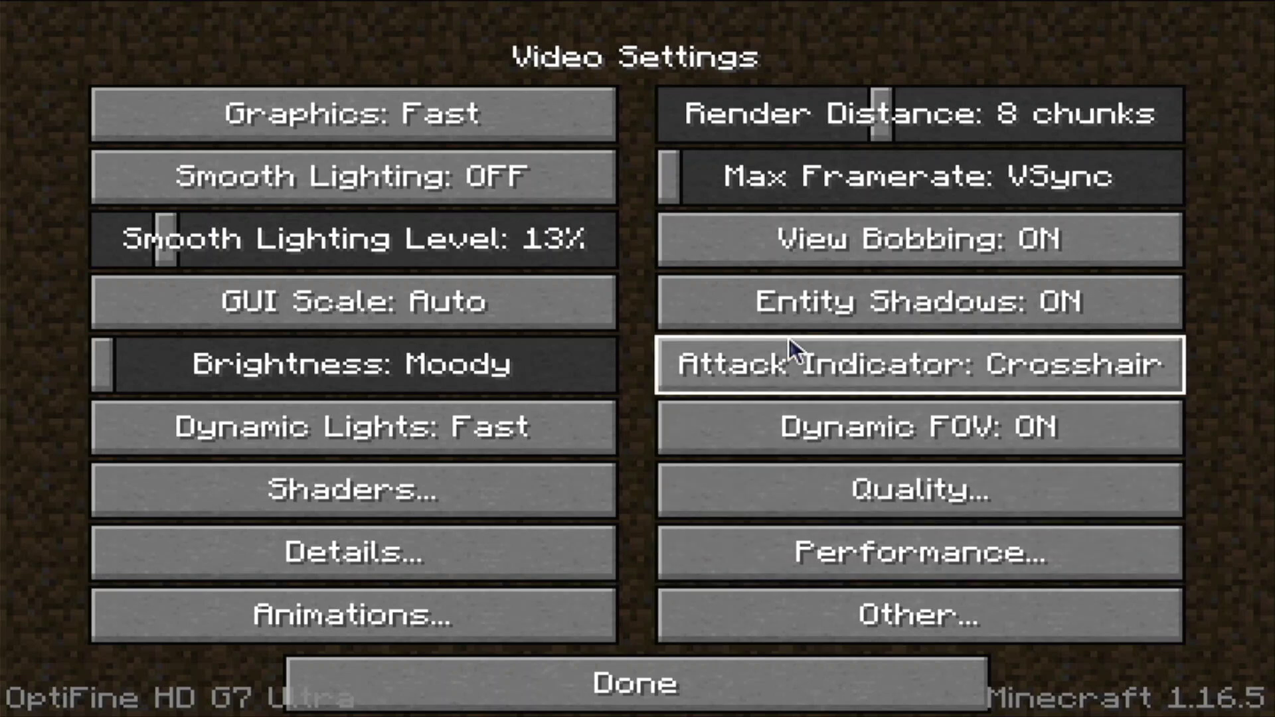
- Turn off view bobbing and entity shadows, set max framerate to 60 fps and render distance to 6 chunks, and return to the title screen
left_click(842, 219)
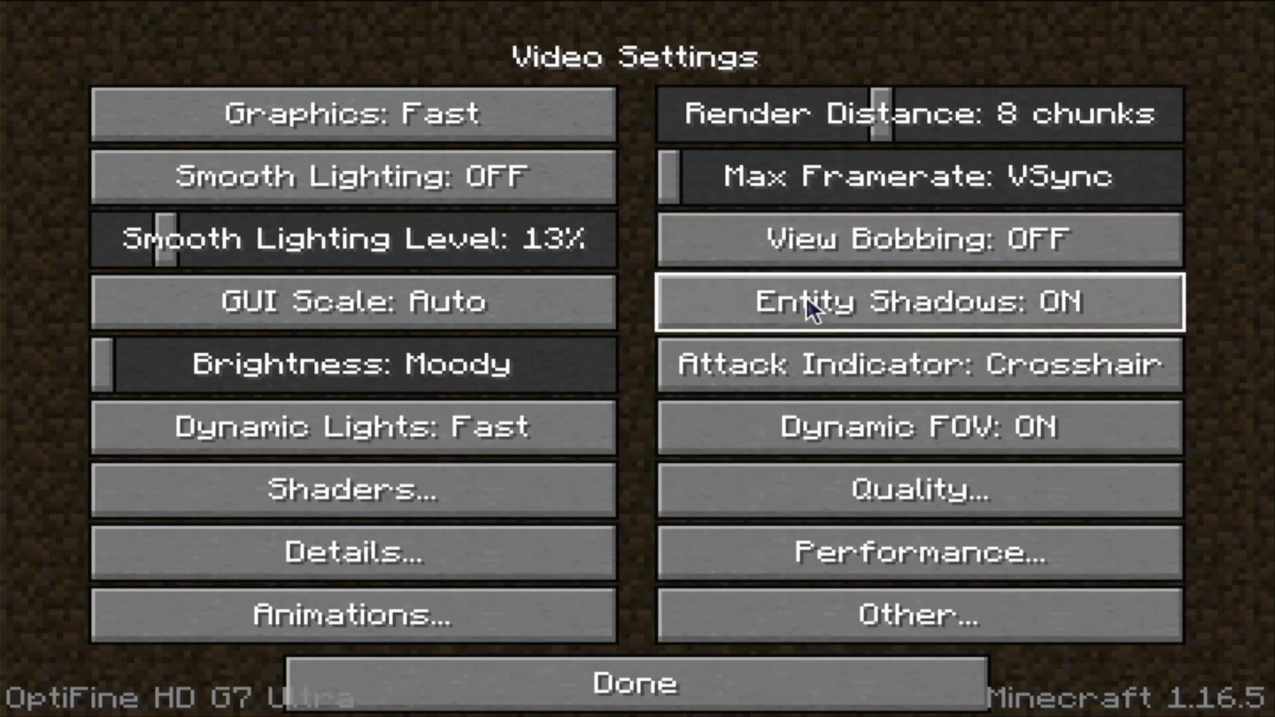
left_click(806, 313)
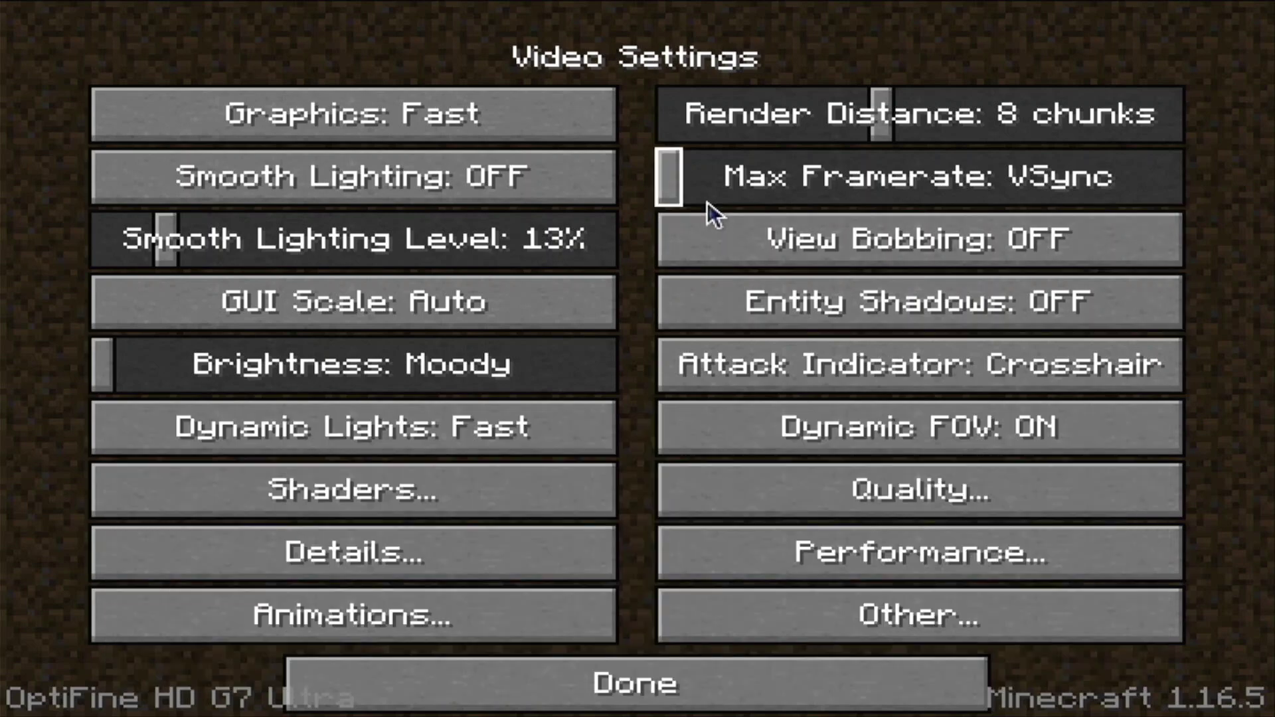
left_click_drag(705, 202, 781, 222)
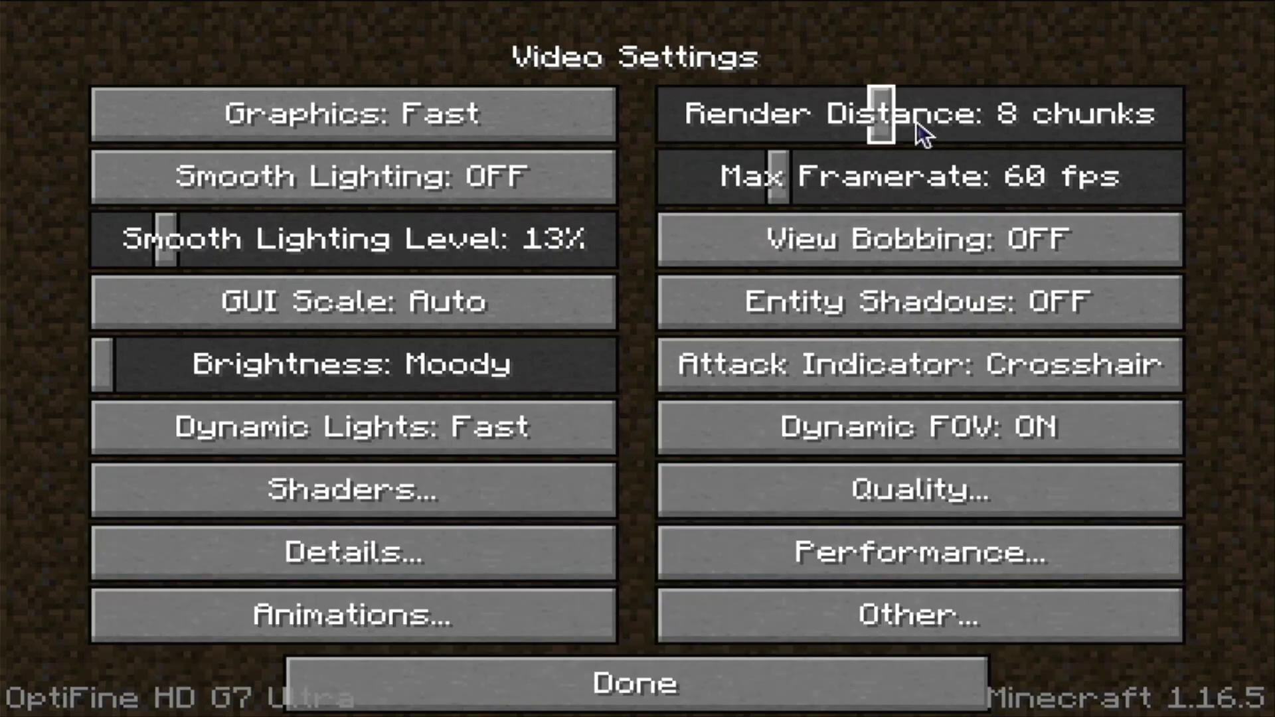
left_click_drag(883, 123, 828, 131)
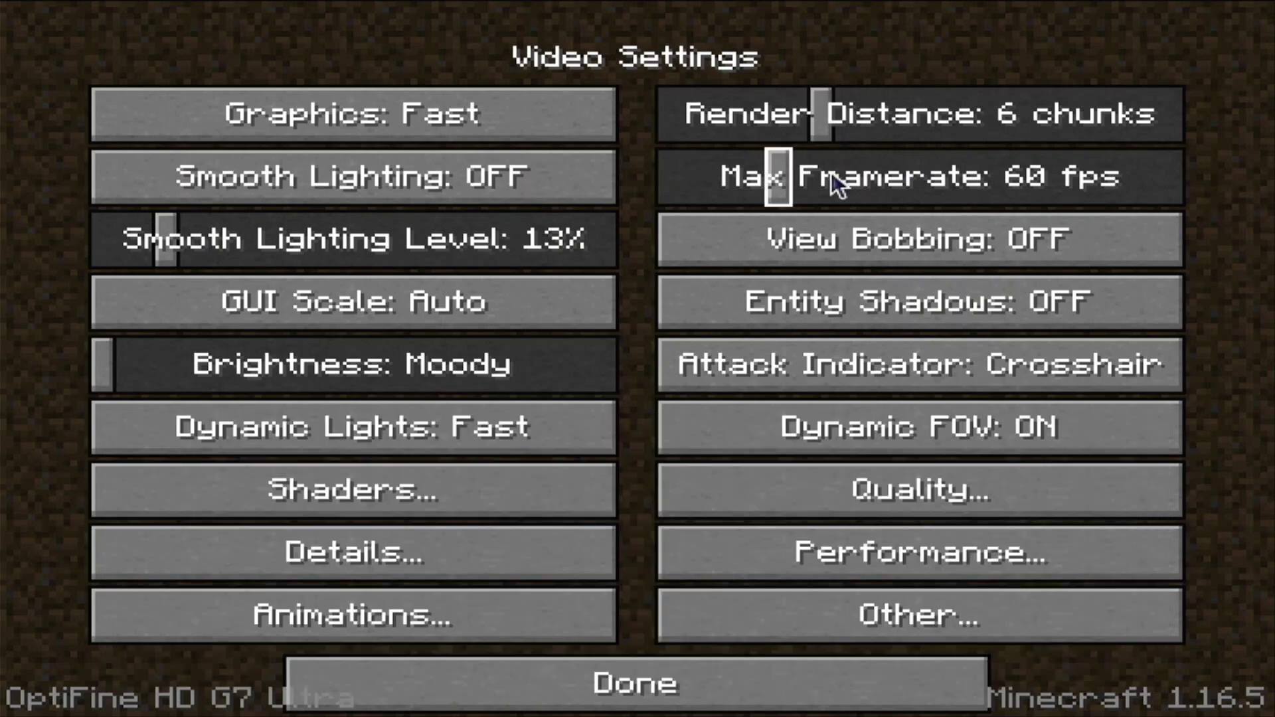
left_click(851, 589)
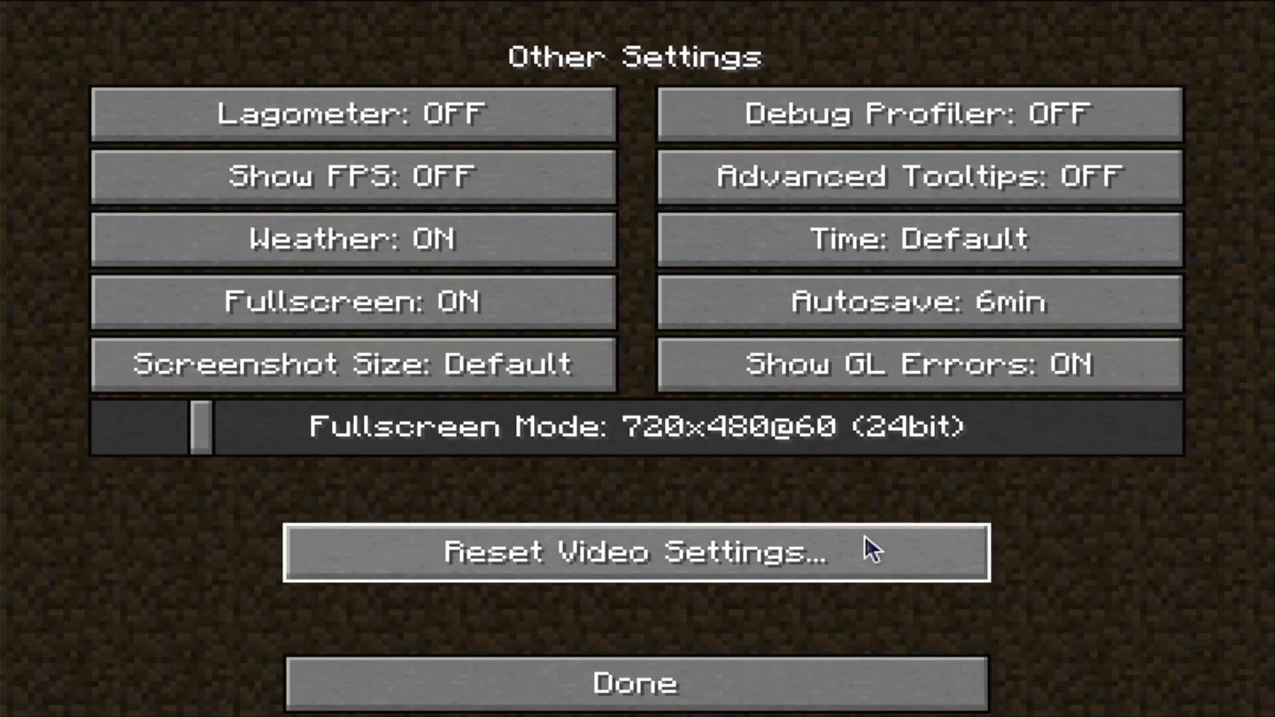
left_click(819, 674)
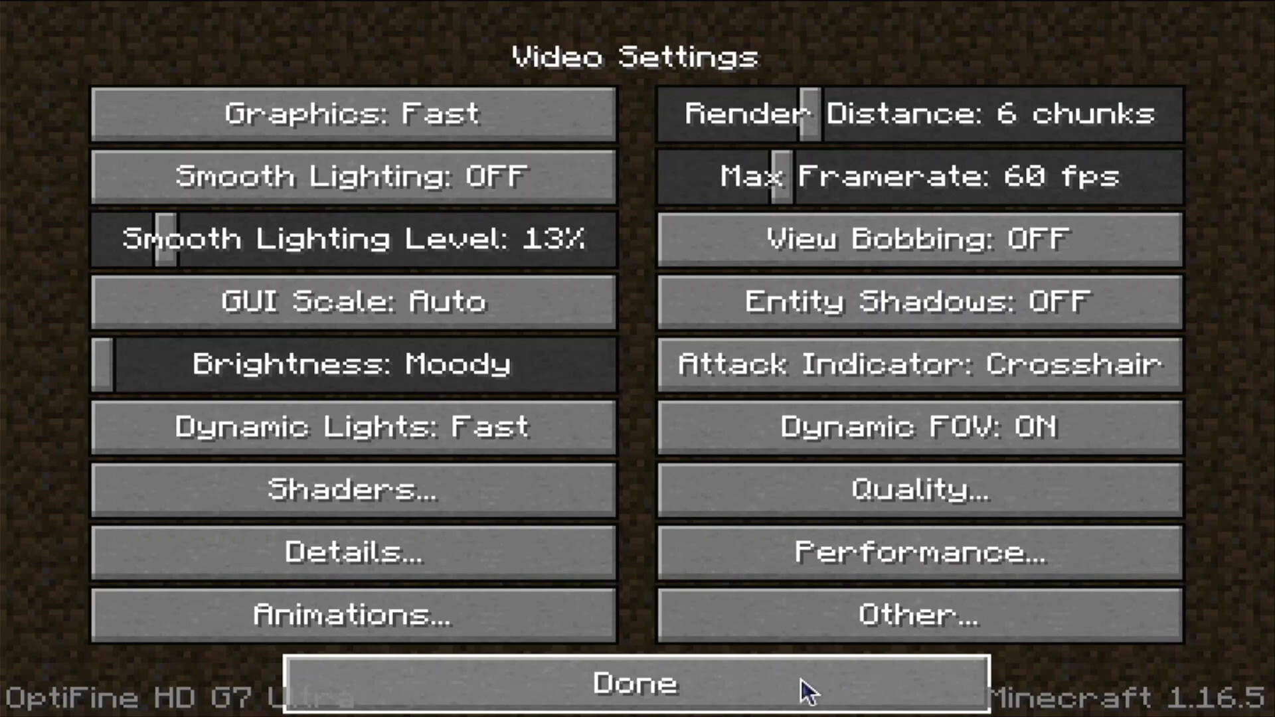
left_click(804, 684)
left_click(770, 677)
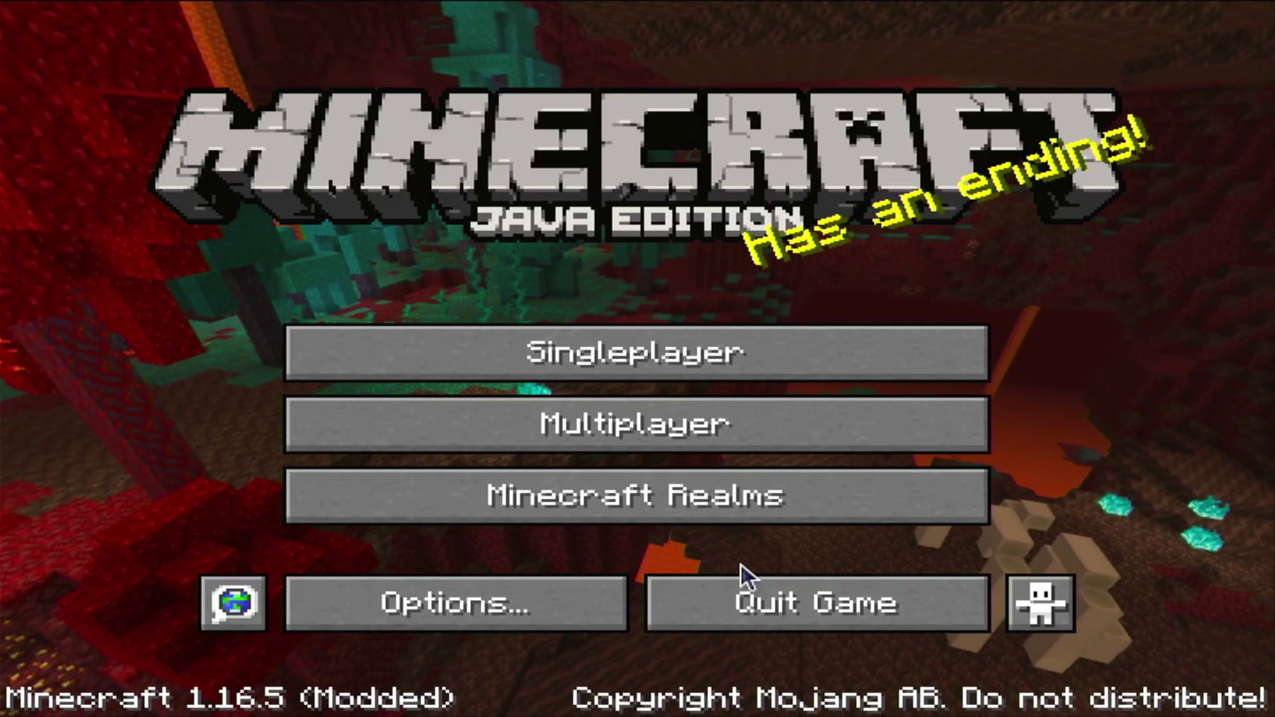
- Load the singleplayer world and start walking across the savanna
left_click(700, 376)
left_click(264, 211)
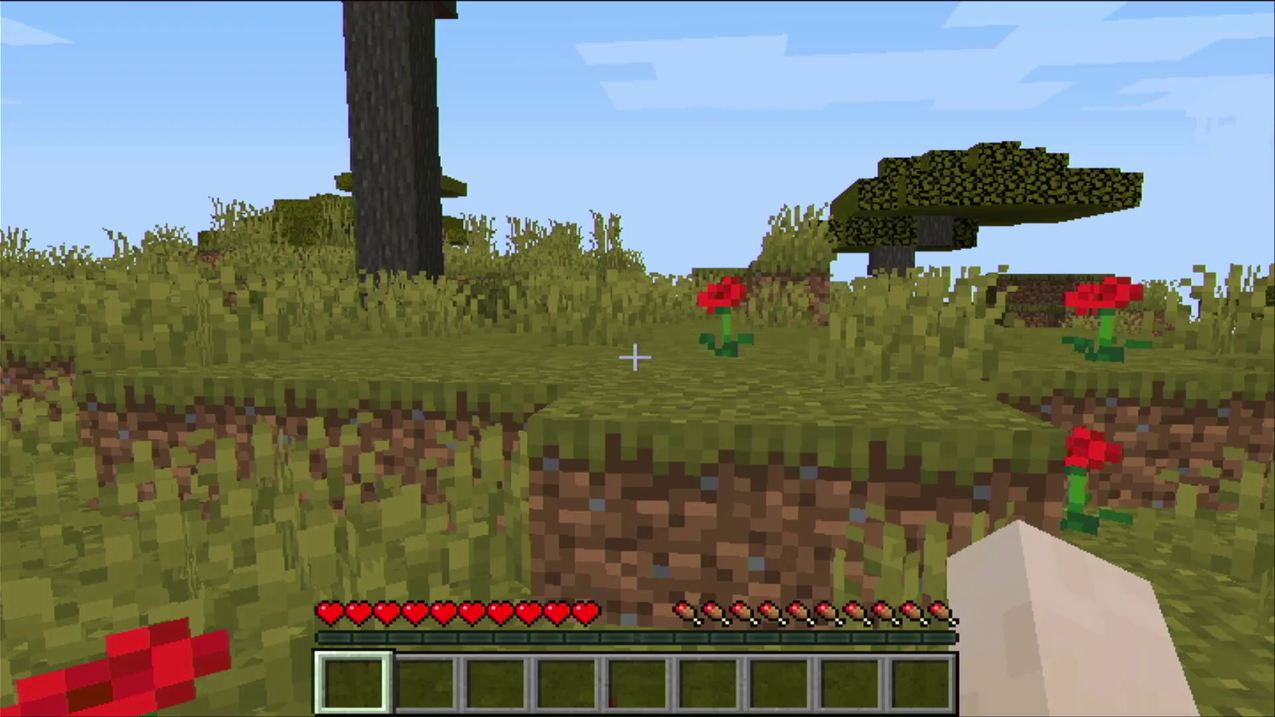
mouse_move(635, 357)
key("w")
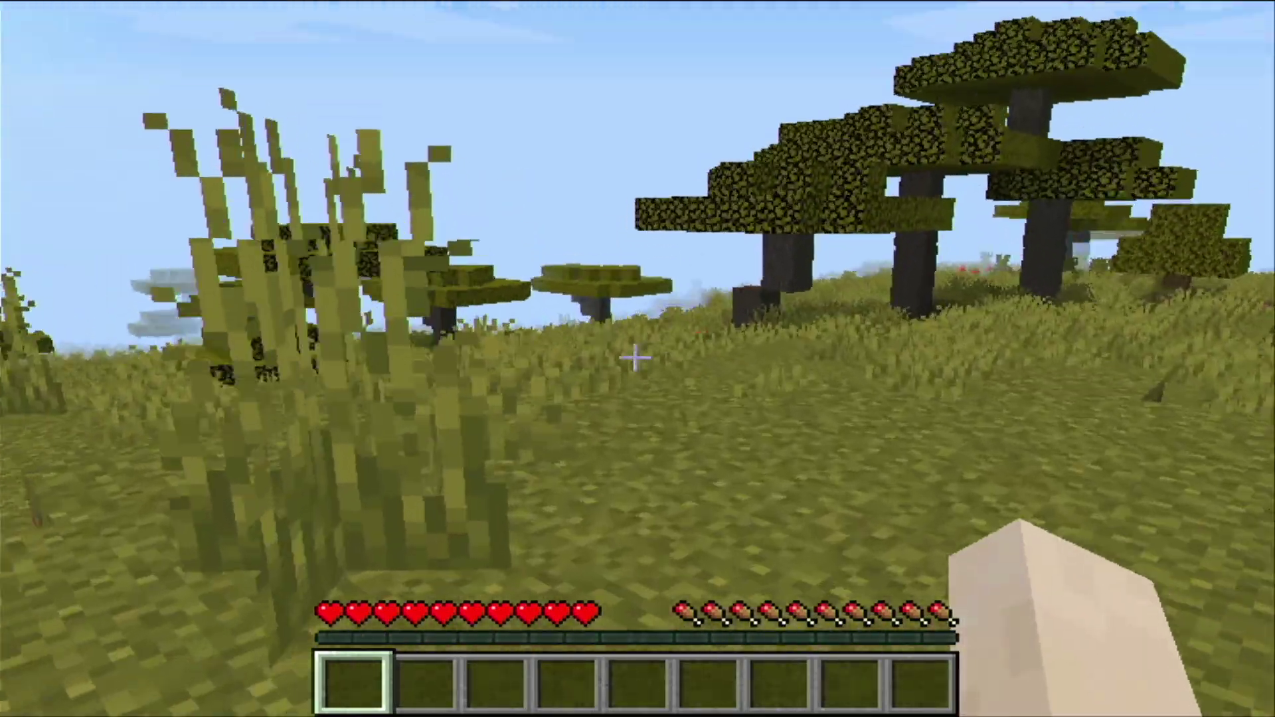
- Show the debug overlay while walking through the savanna to examine the frame rate, and hide it when done
key("F3")
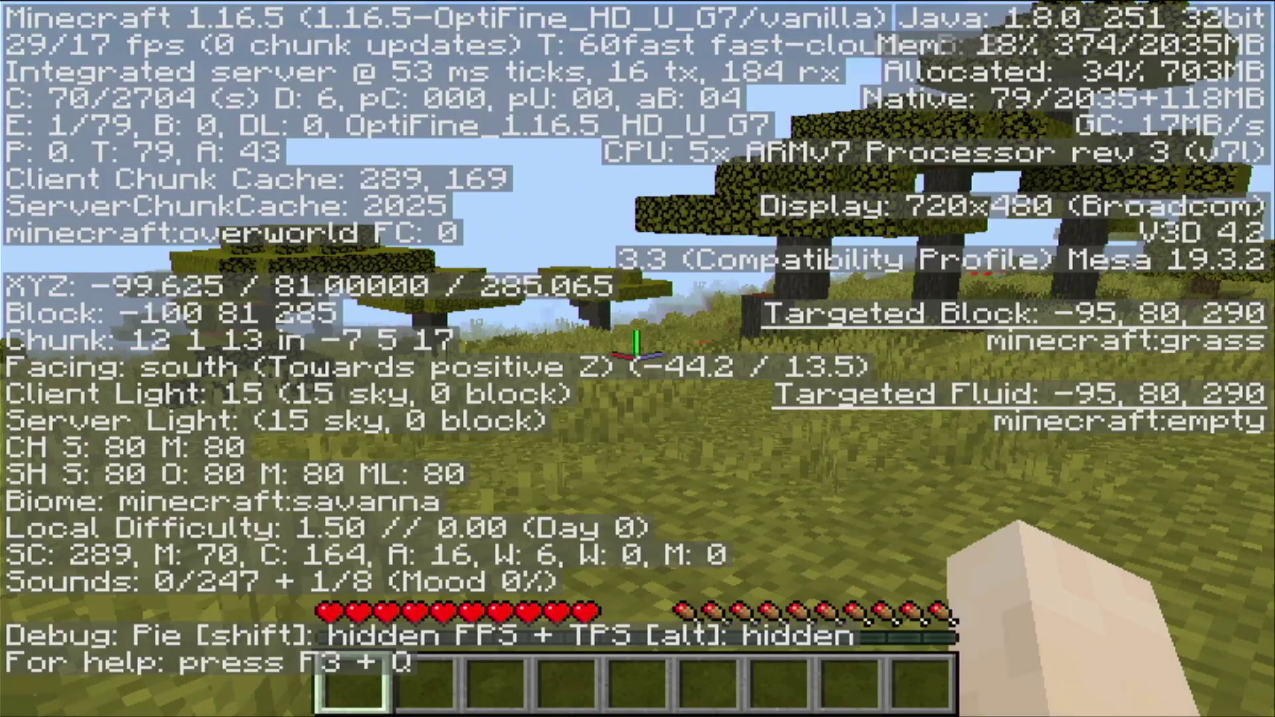
key("w")
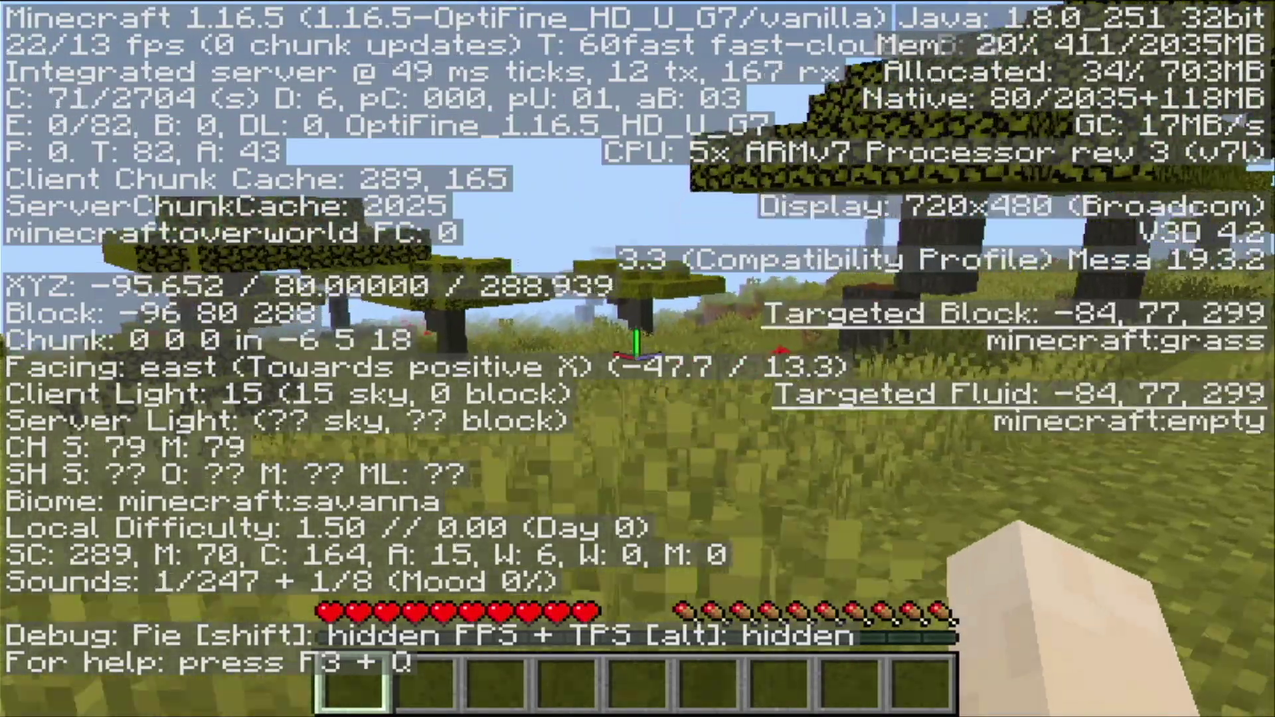
key("w")
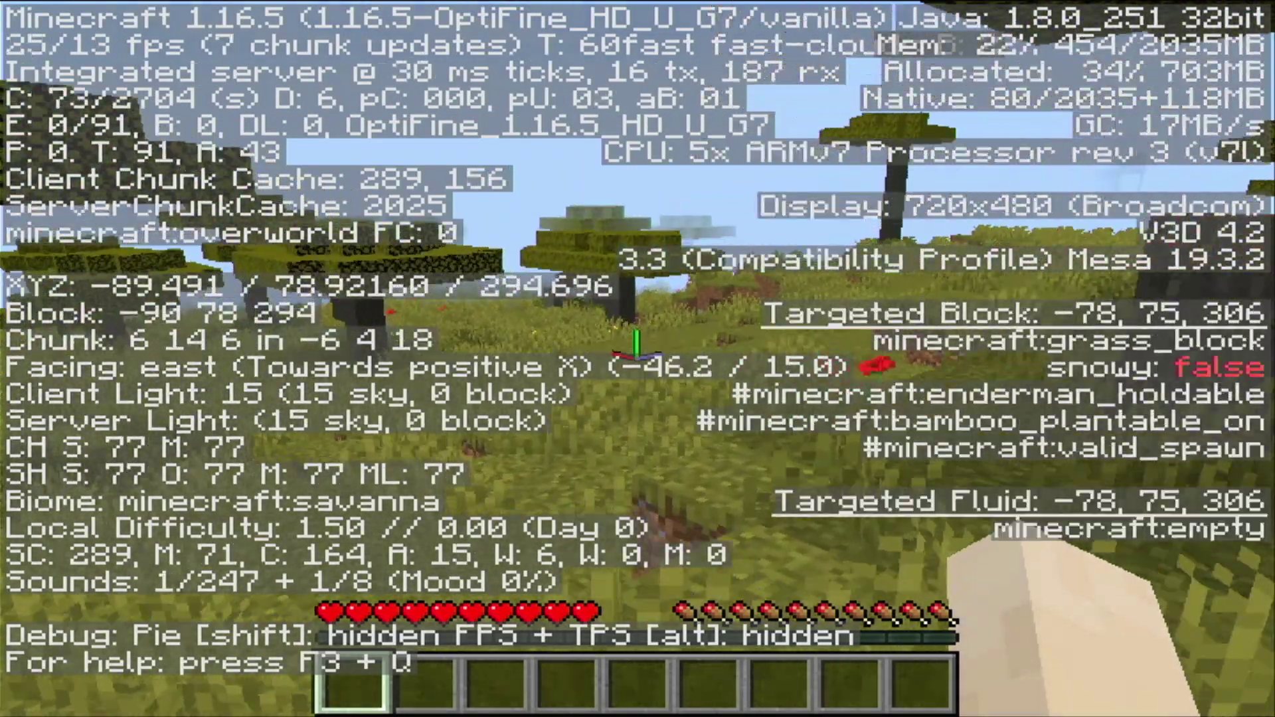
key("w")
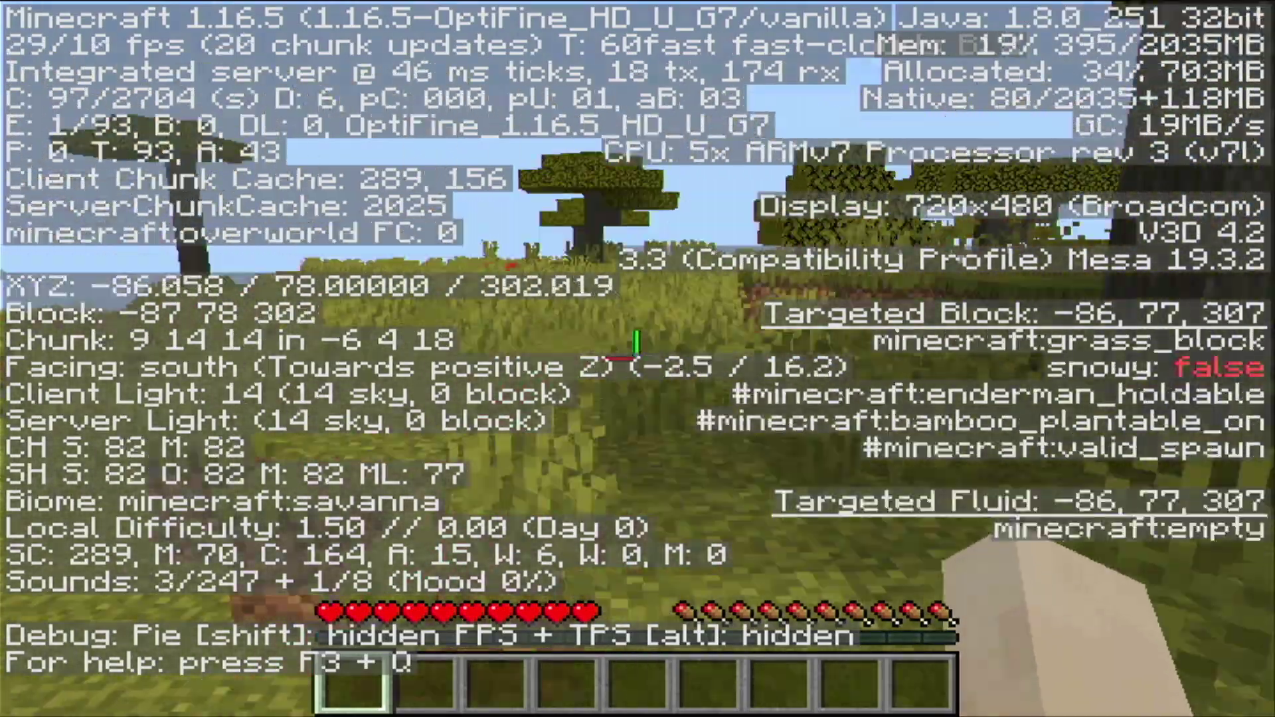
key("w")
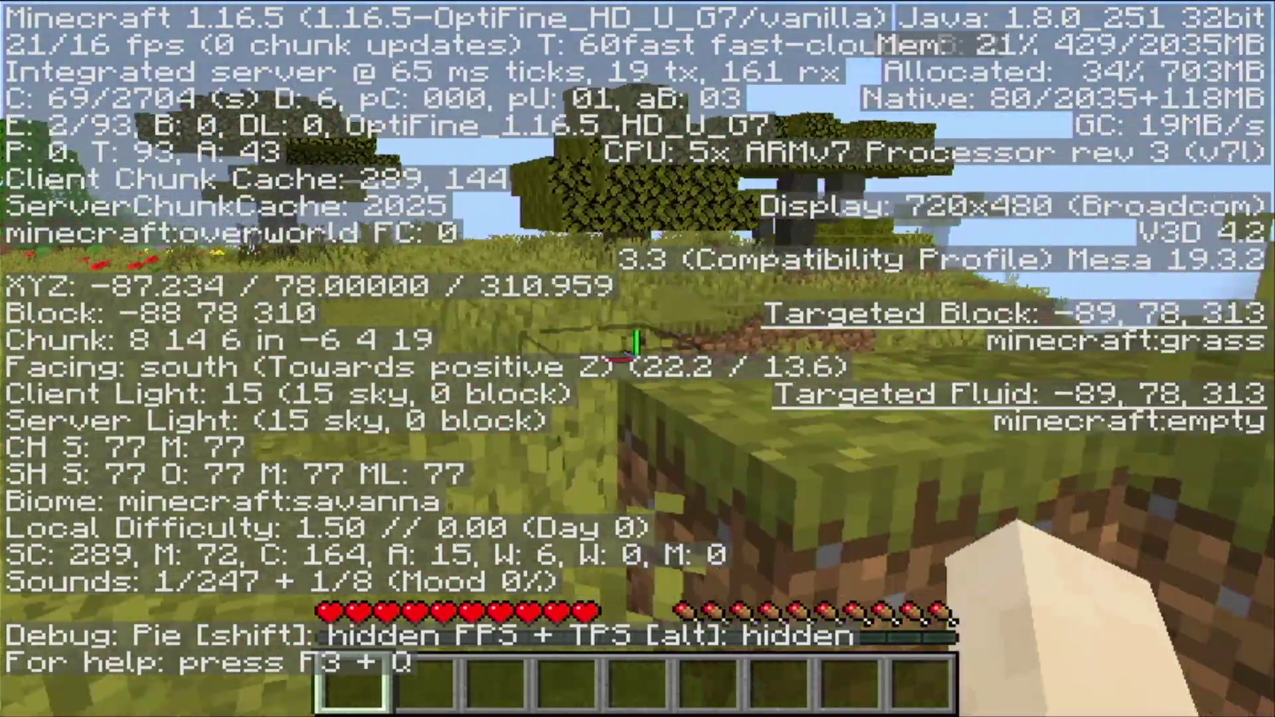
key("w")
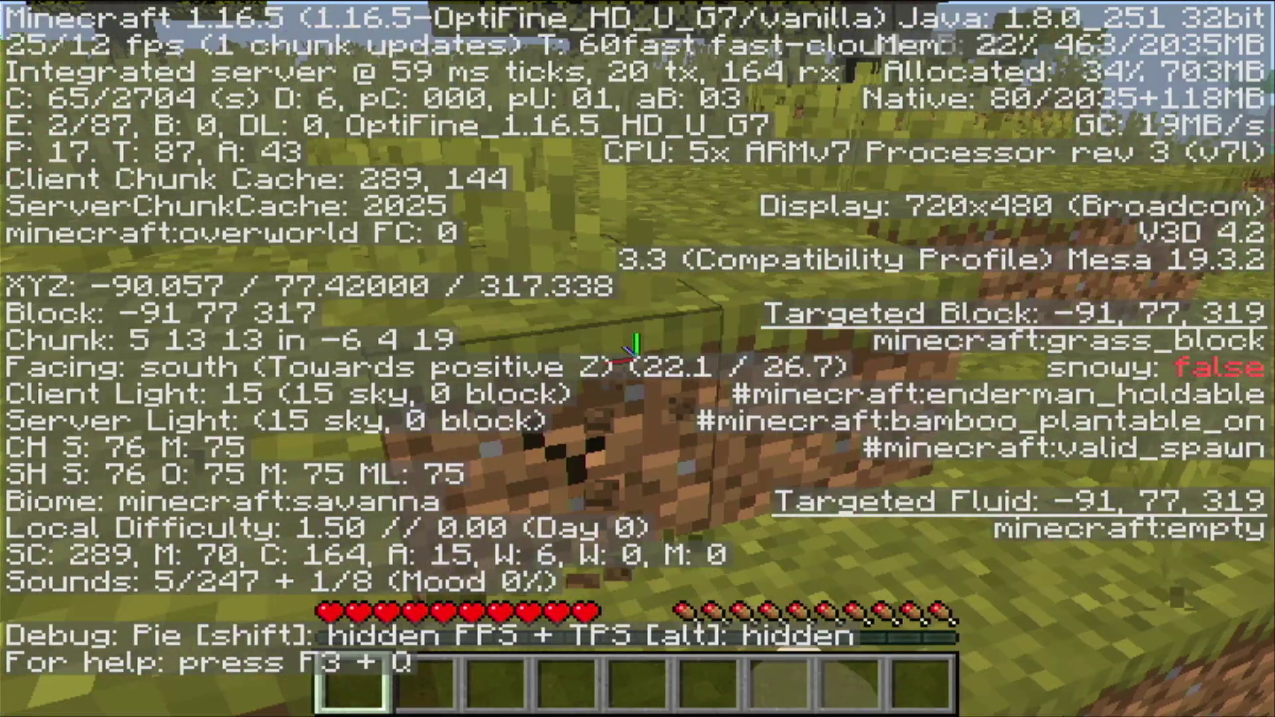
key("F3")
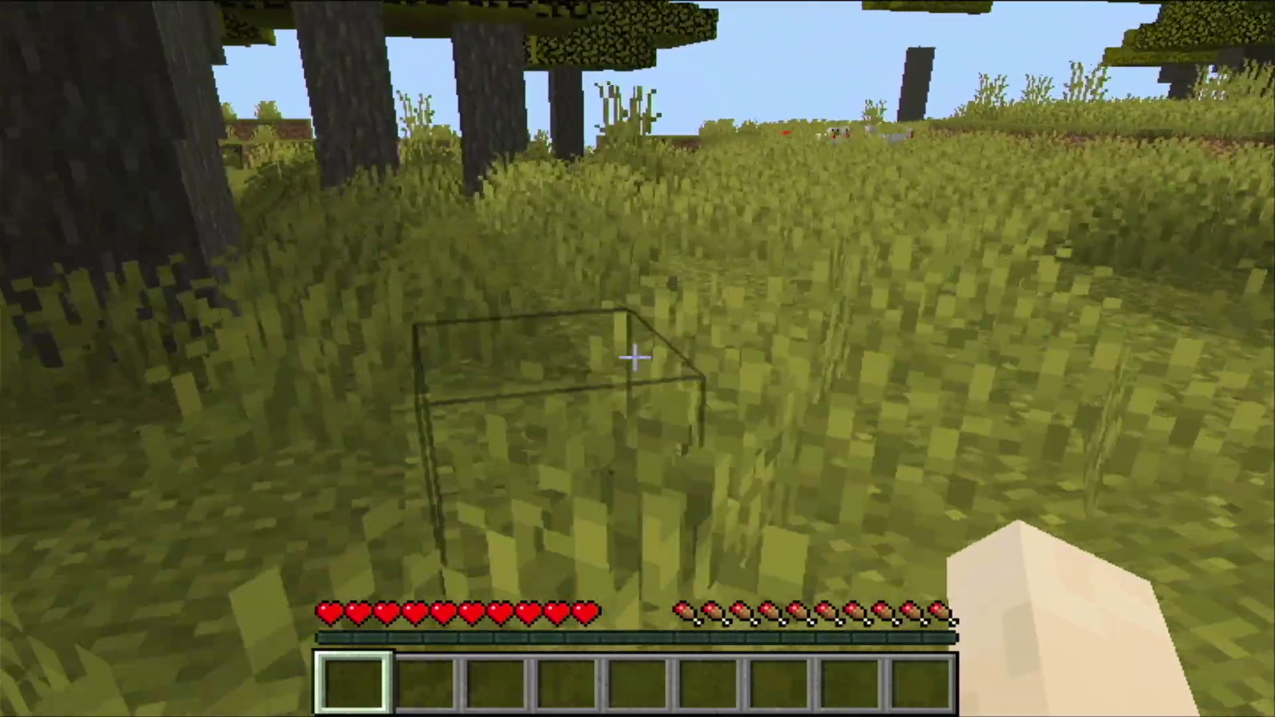
- Walk through the tall grass to the group of chickens and strike one
key("w")
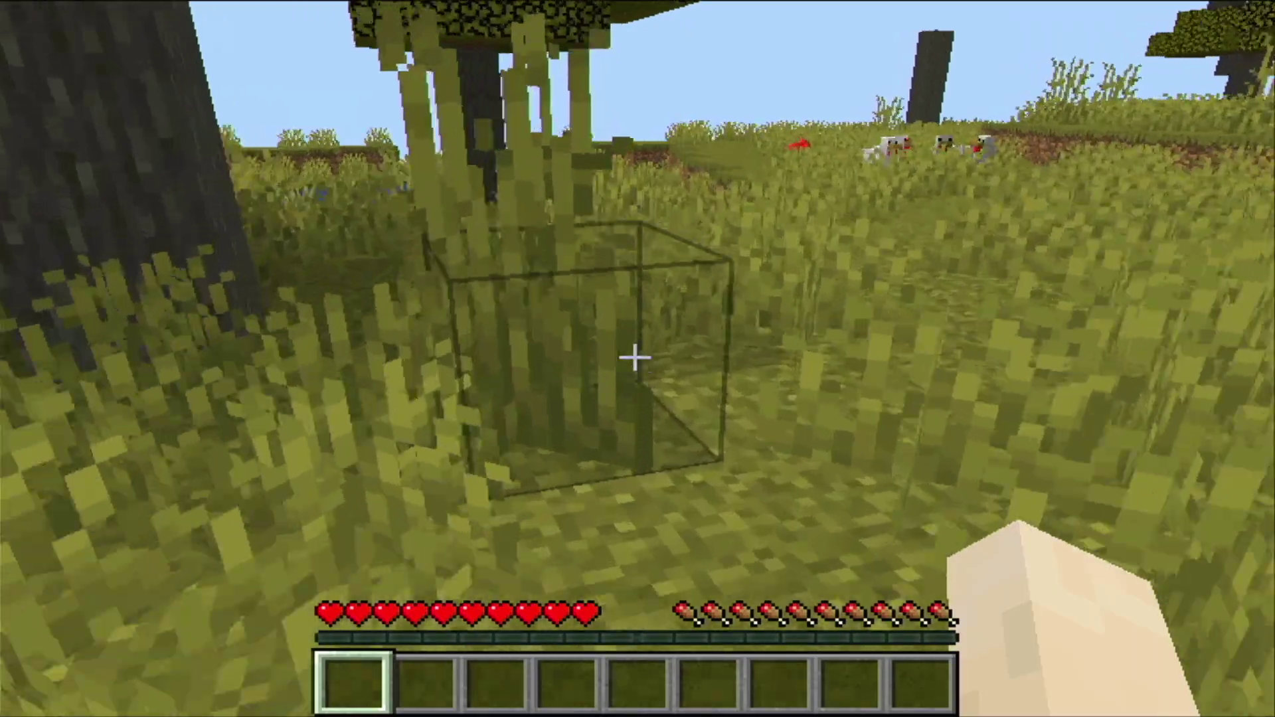
key("w")
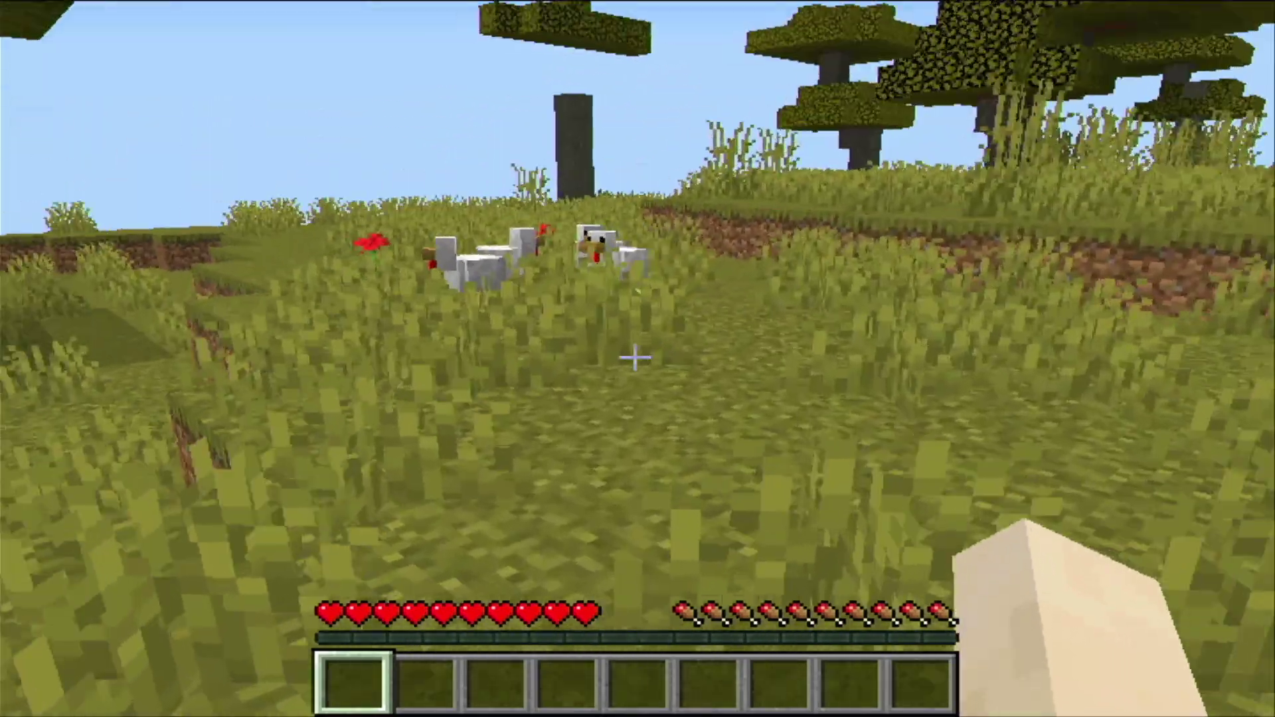
key("w")
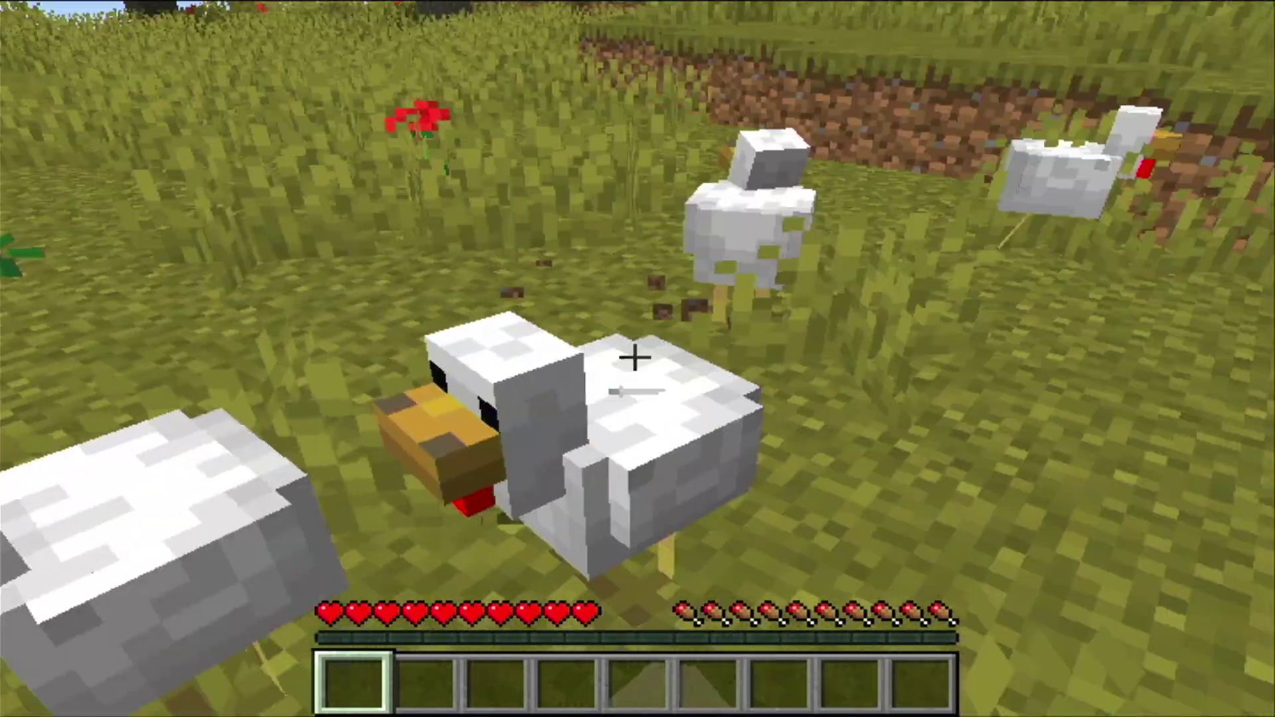
left_click(635, 358)
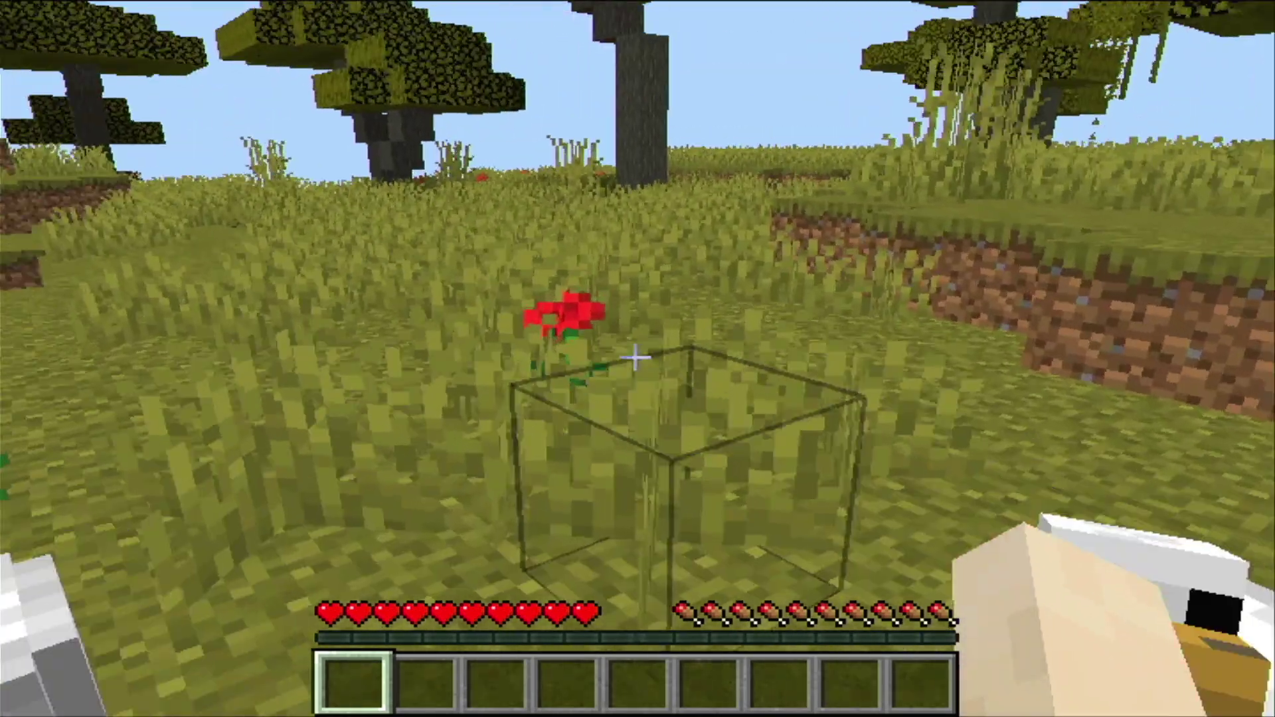
- Break tall grass for wheat seeds and dig up two dirt blocks from the grassy ground
left_click(635, 358)
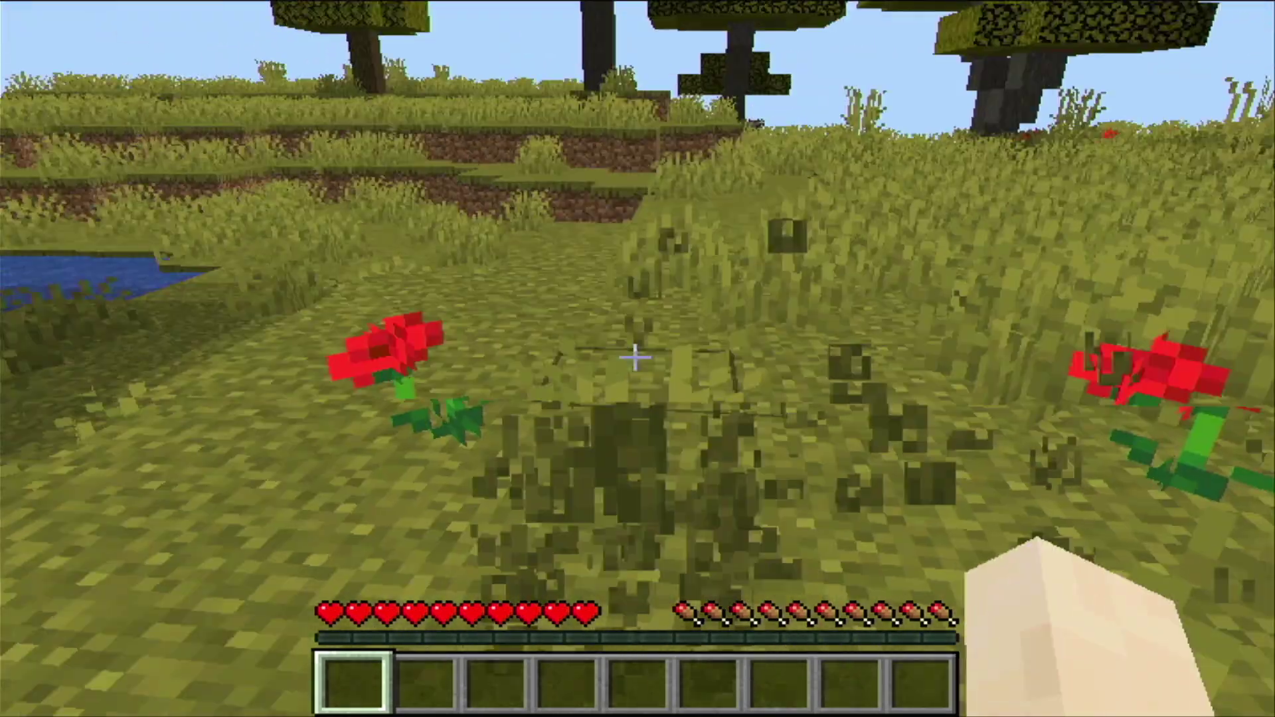
left_click(635, 359)
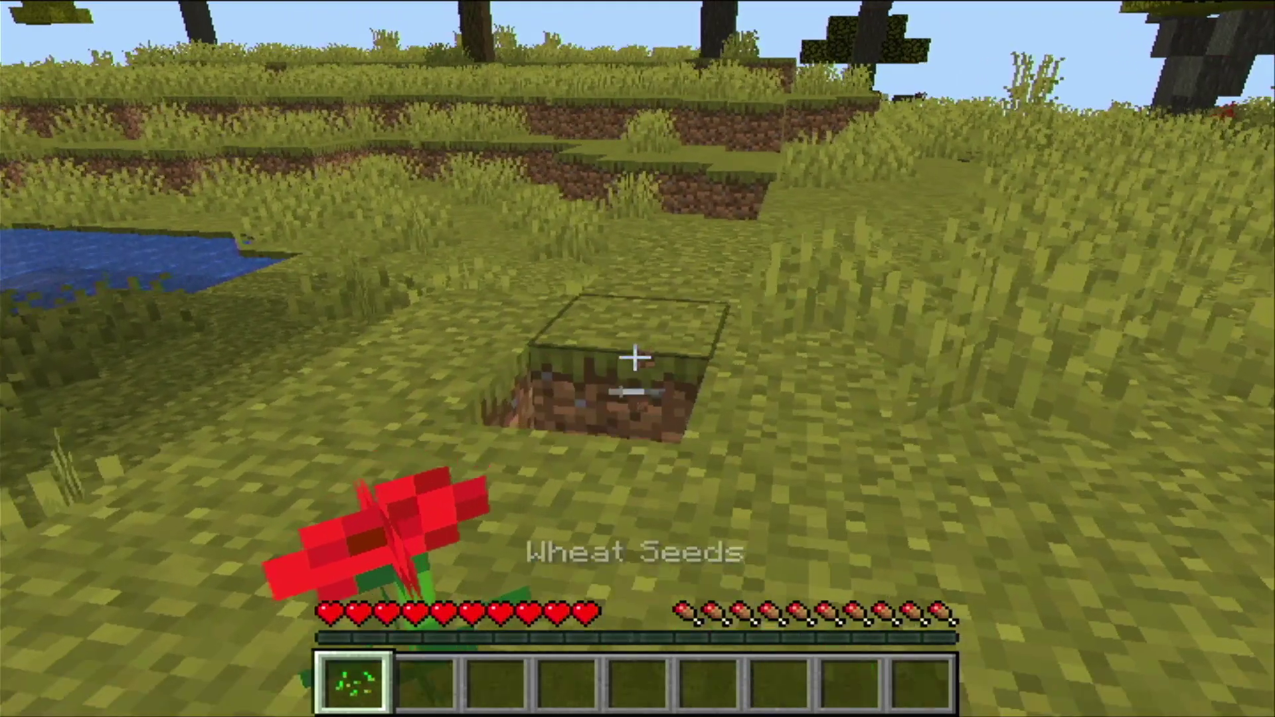
key("w")
left_click(636, 359)
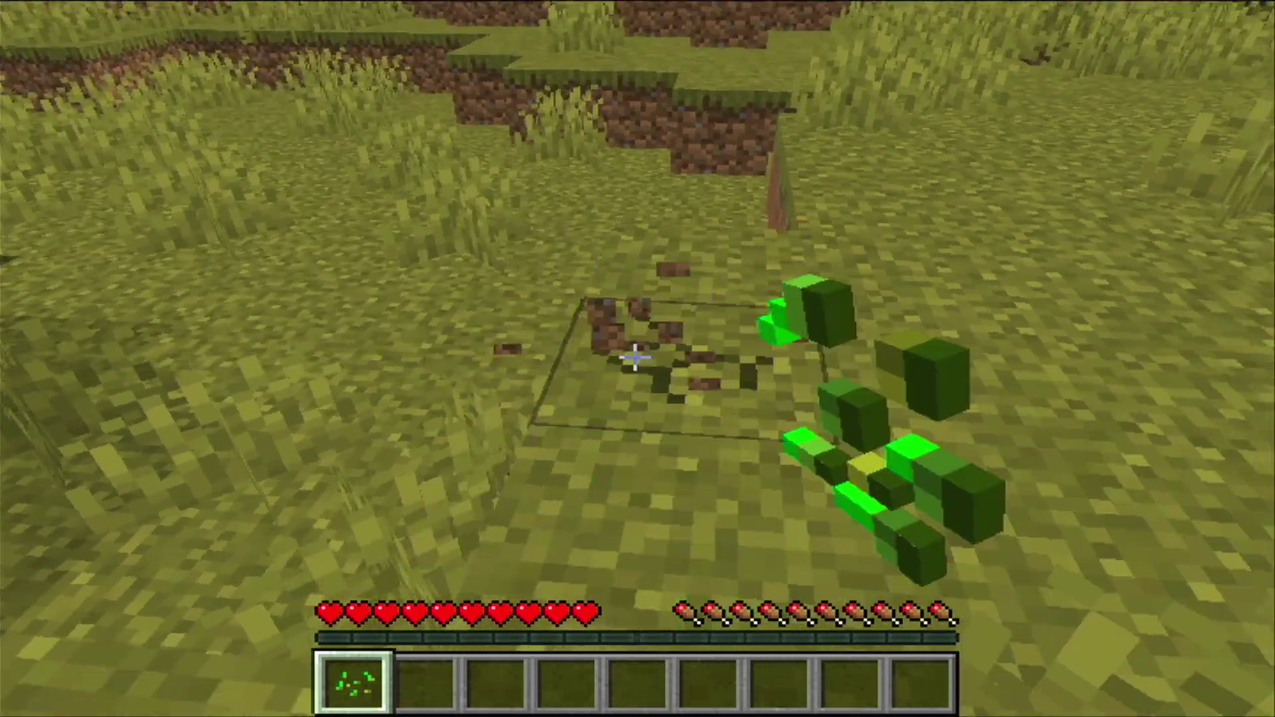
left_click(635, 357)
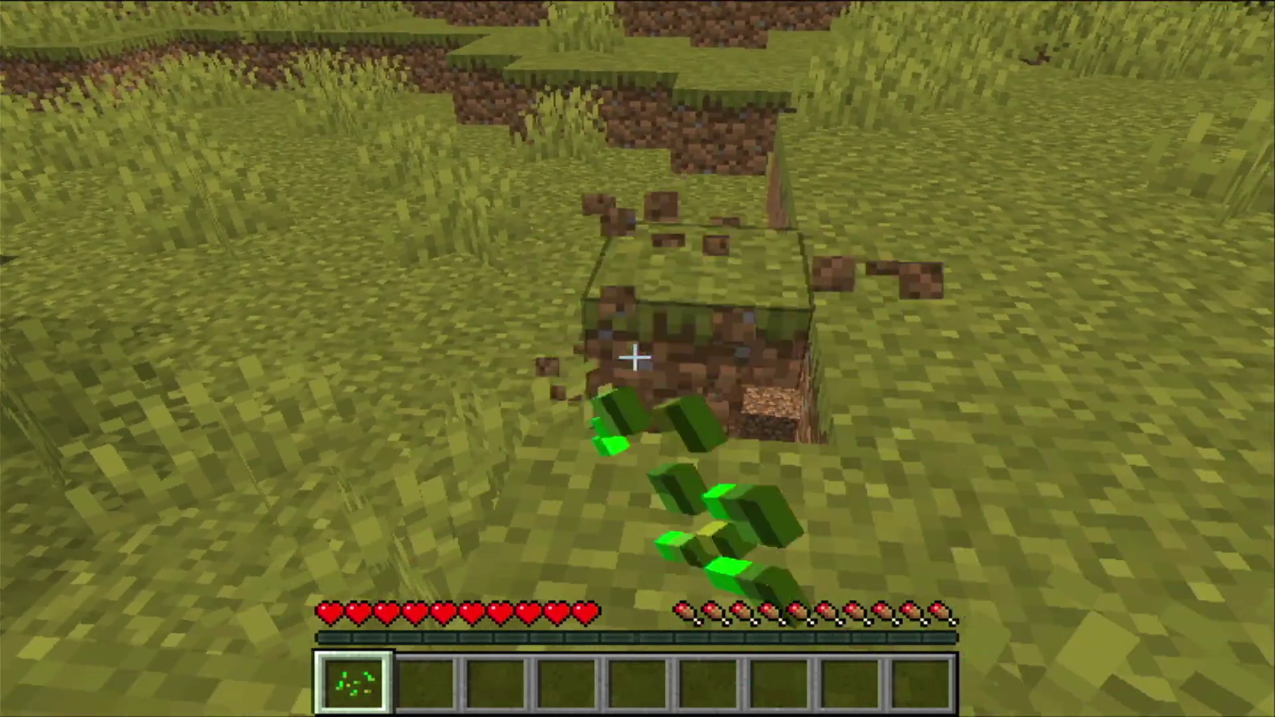
left_click(635, 357)
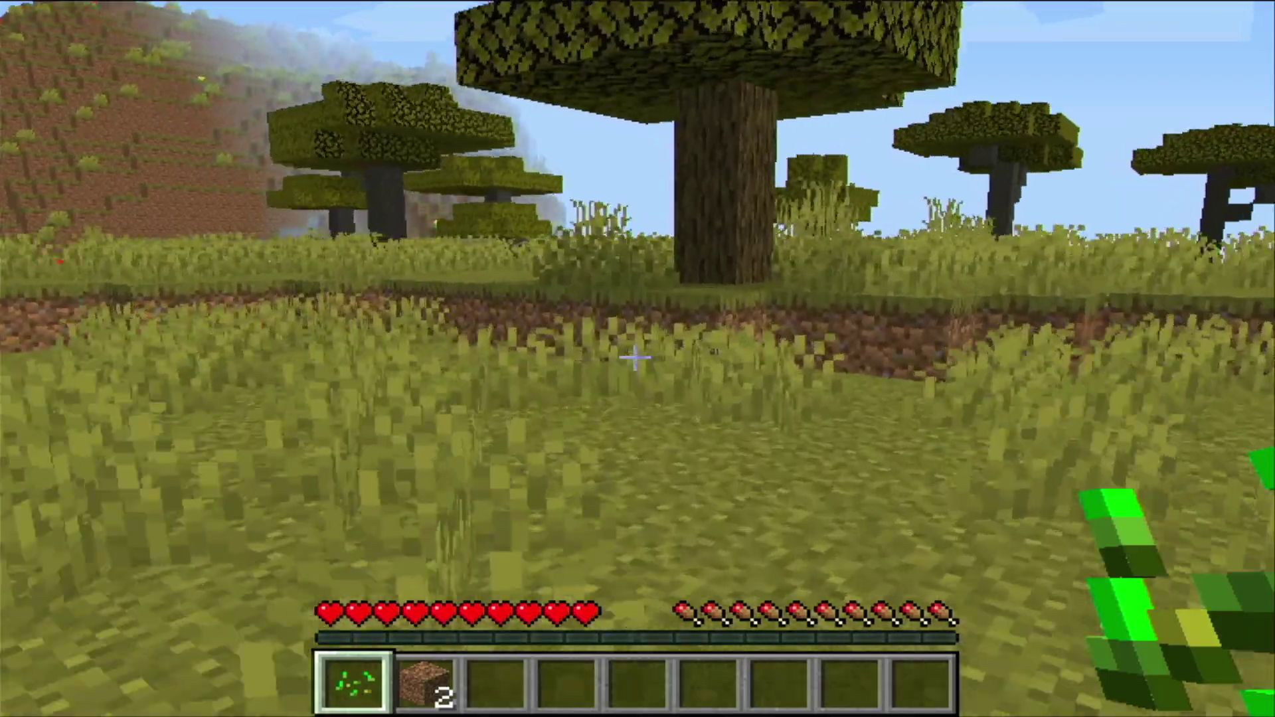
- Walk up over the dirt ledge toward the hill and attack the pig in the grass
key("w")
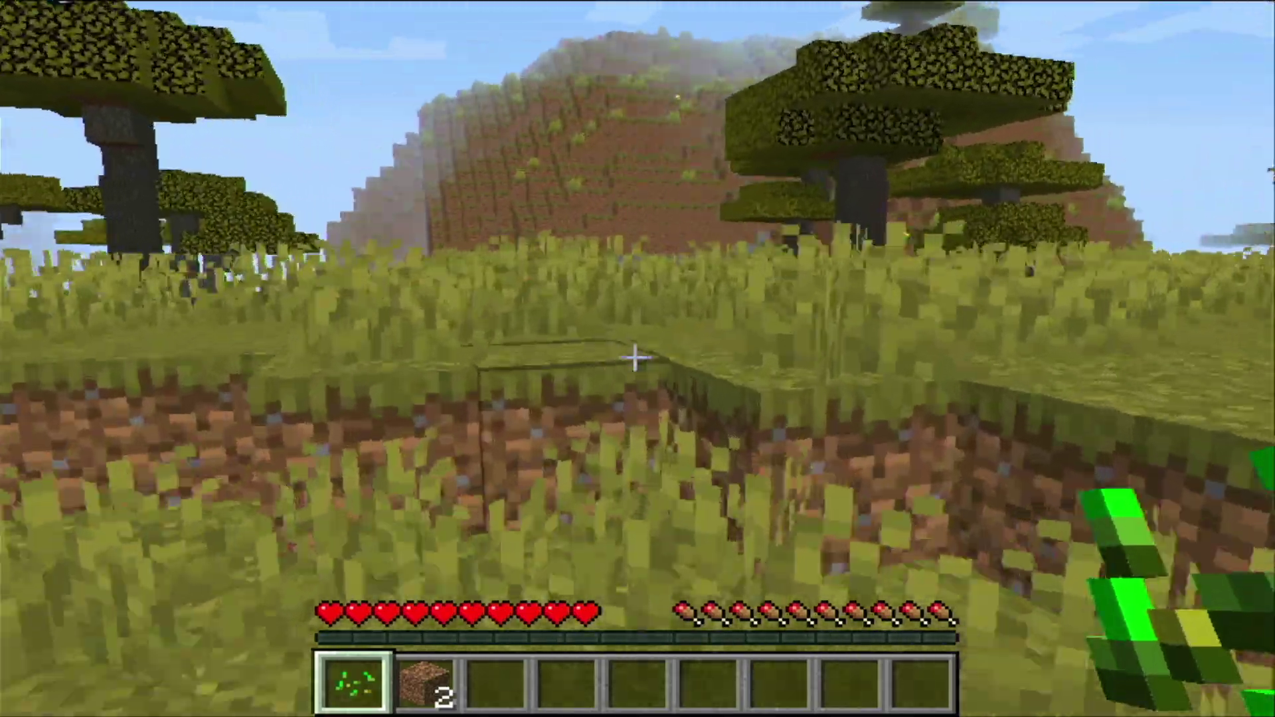
key("space")
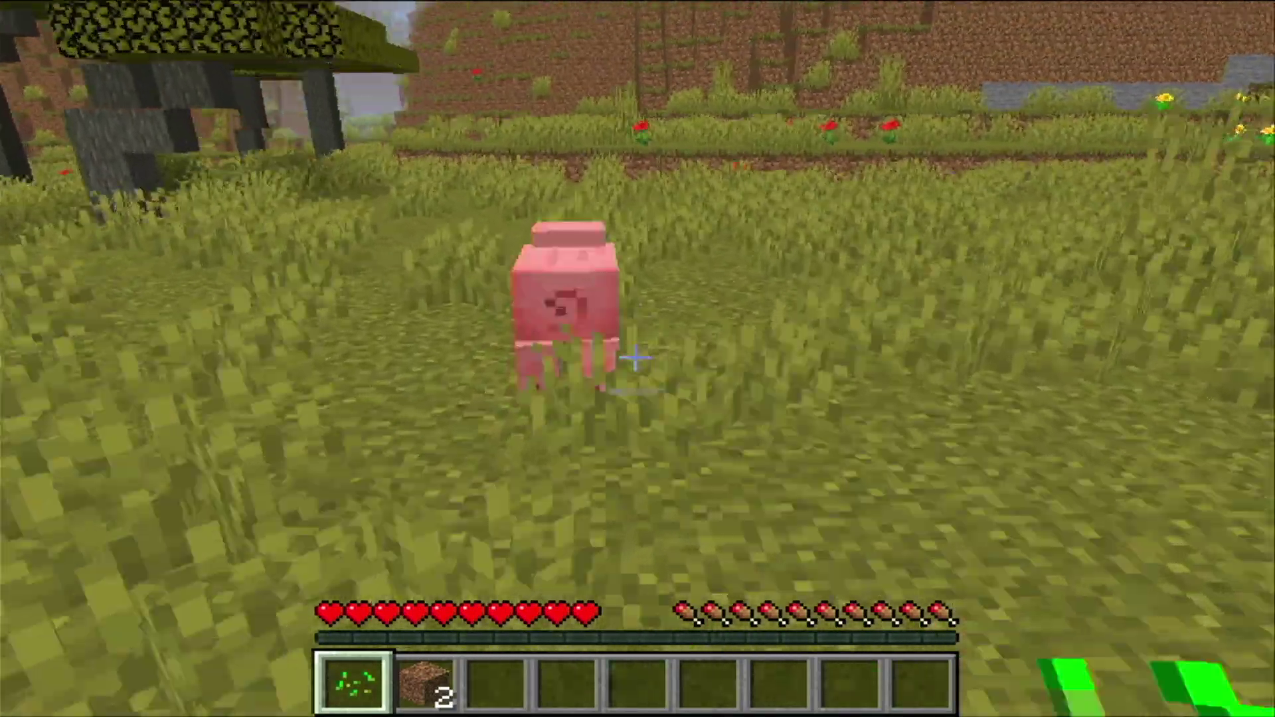
right_click(635, 359)
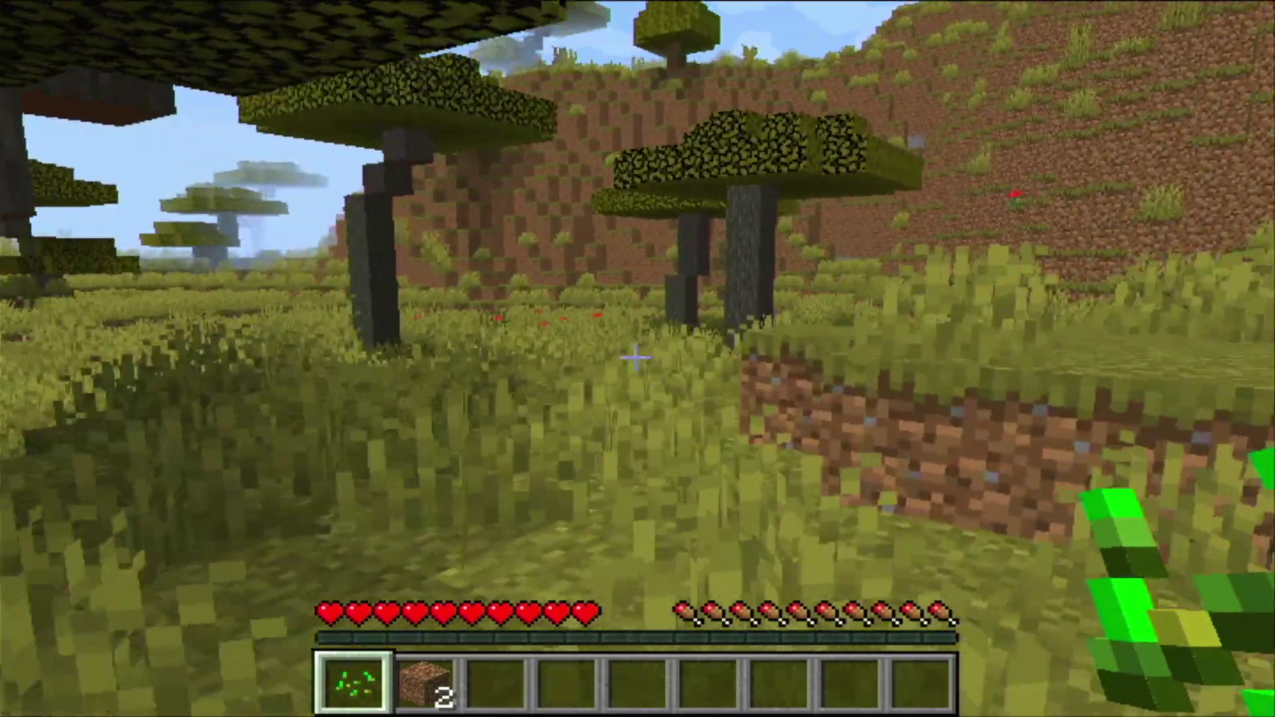
- Walk through the savanna's tall grass past the acacia trees and over the dirt ledge toward the red flowers near the stone opening
key("w")
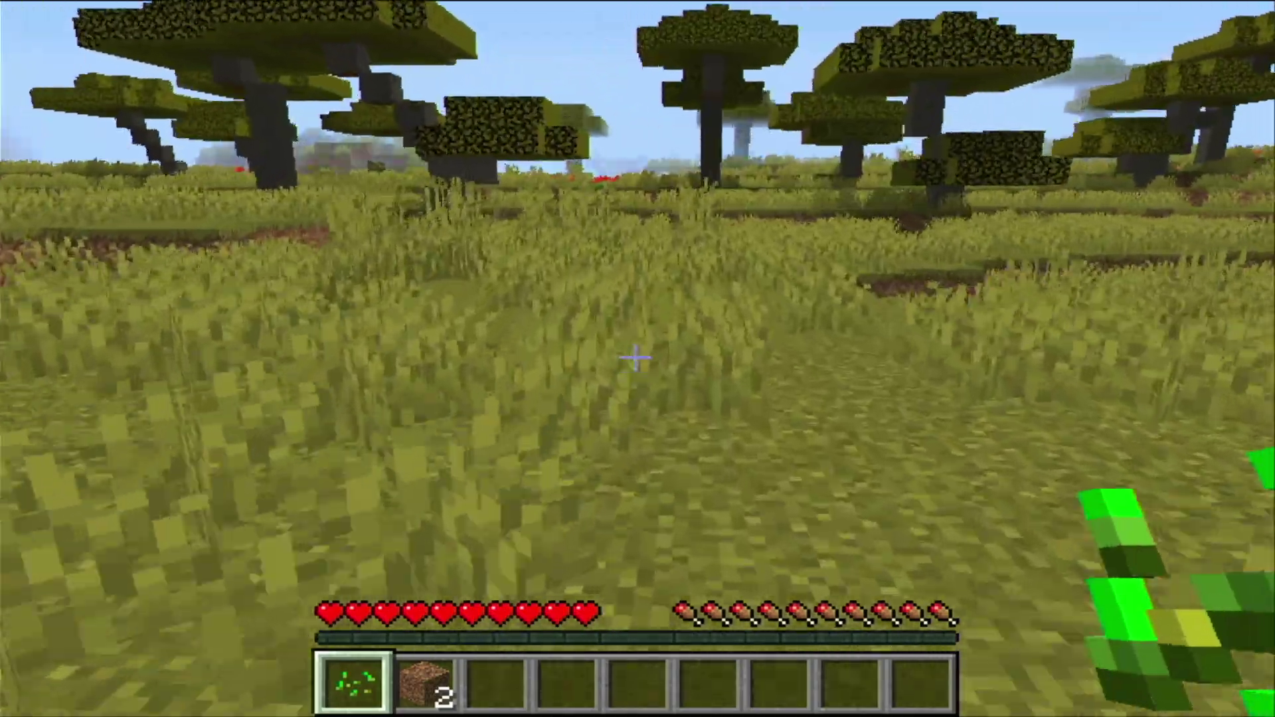
right_click(636, 358)
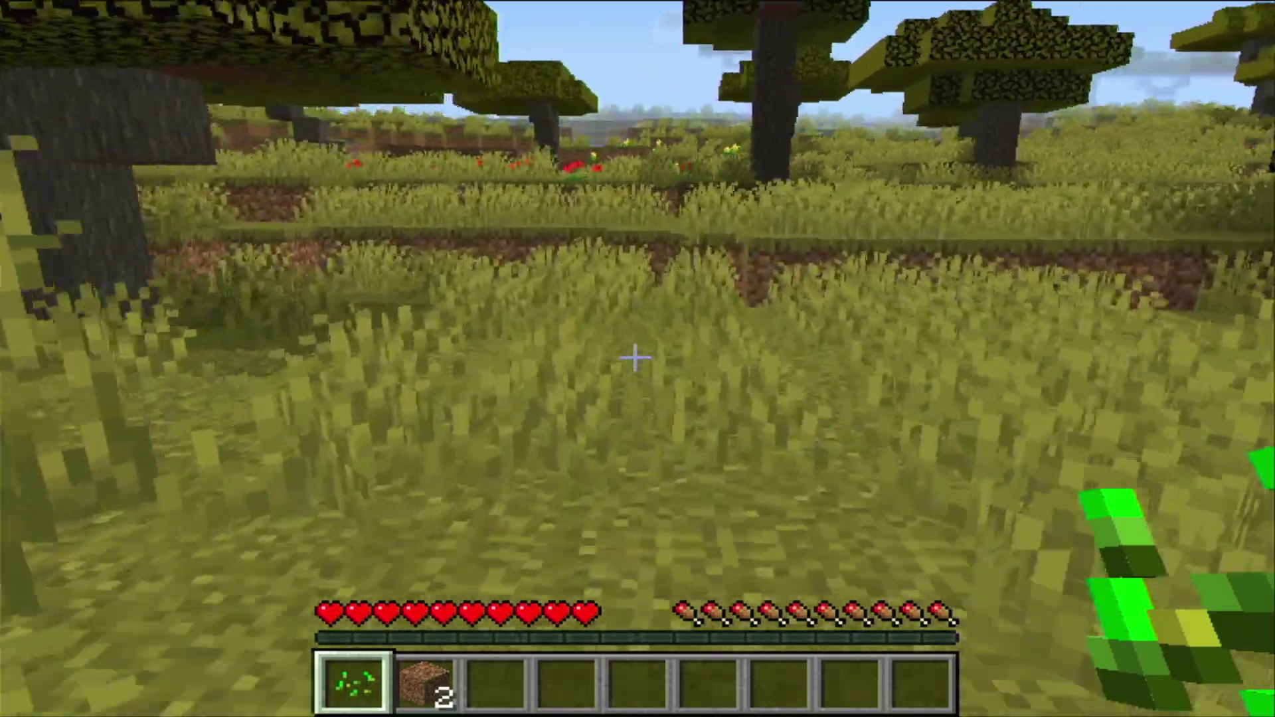
key("w")
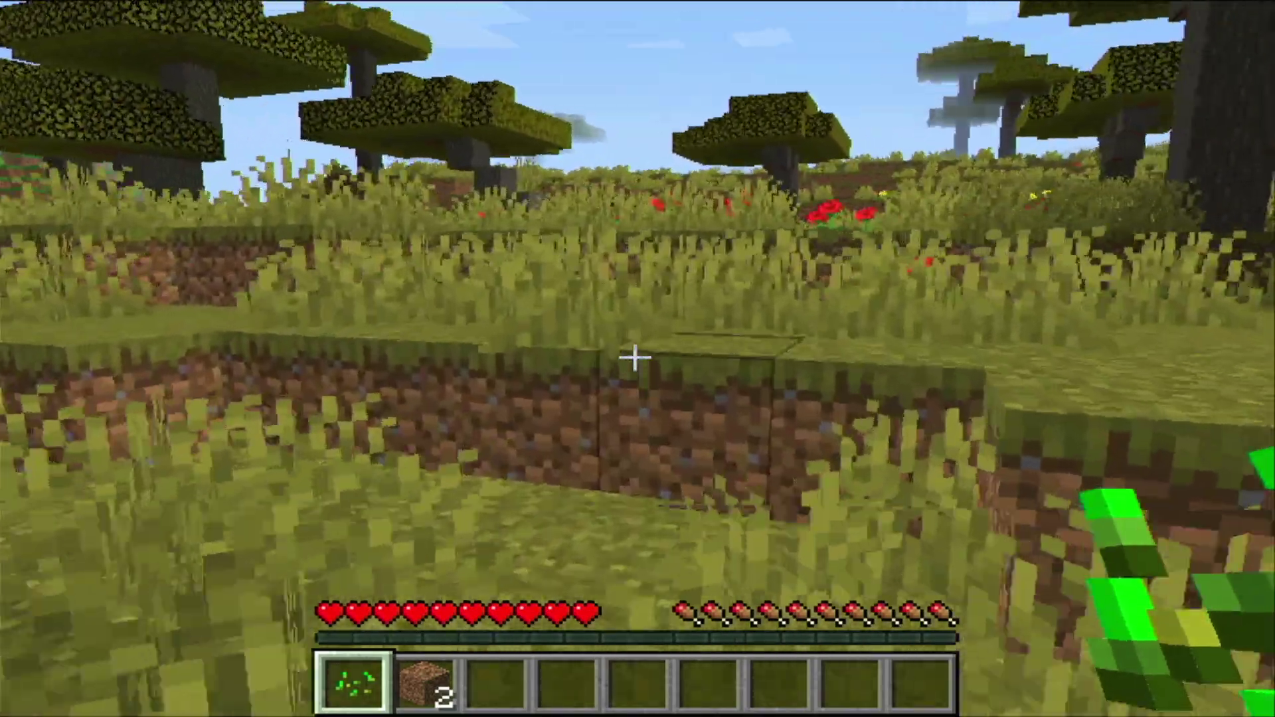
key("w")
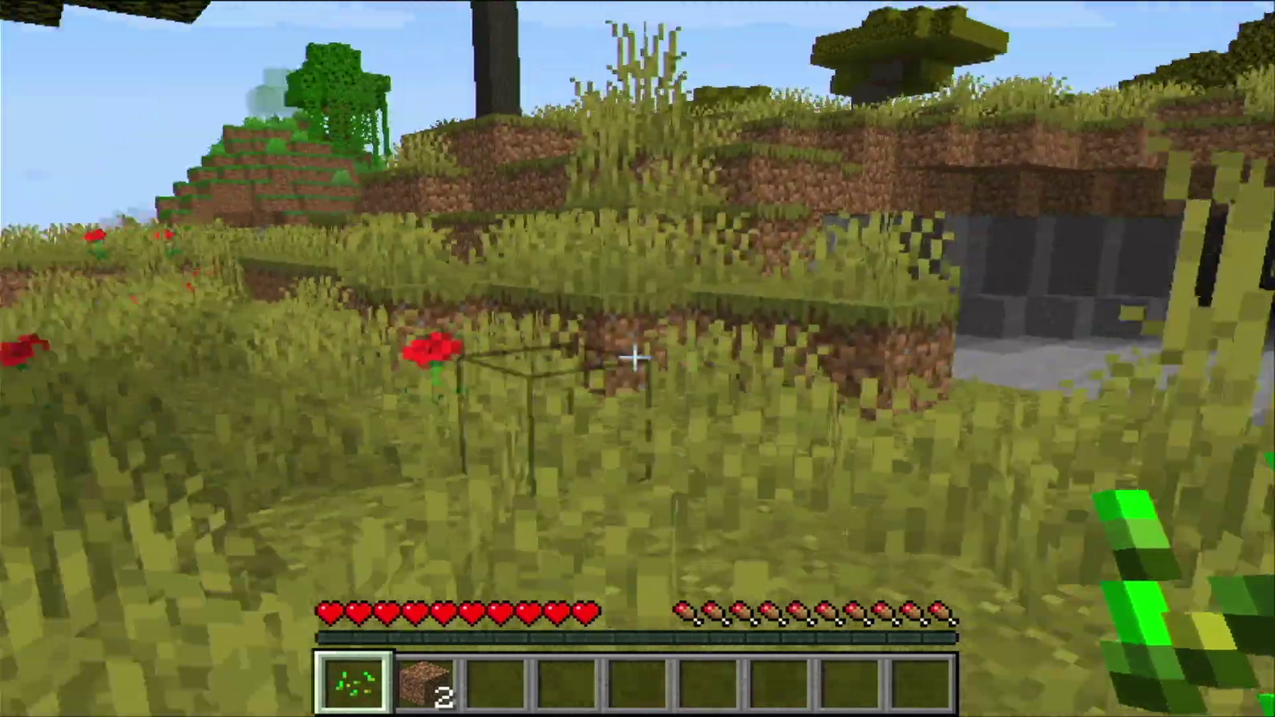
- Follow the terraced dirt hillside past the red flowers and descend the stepped slope into the green valley beside the jungle hill
key("w")
key("w")
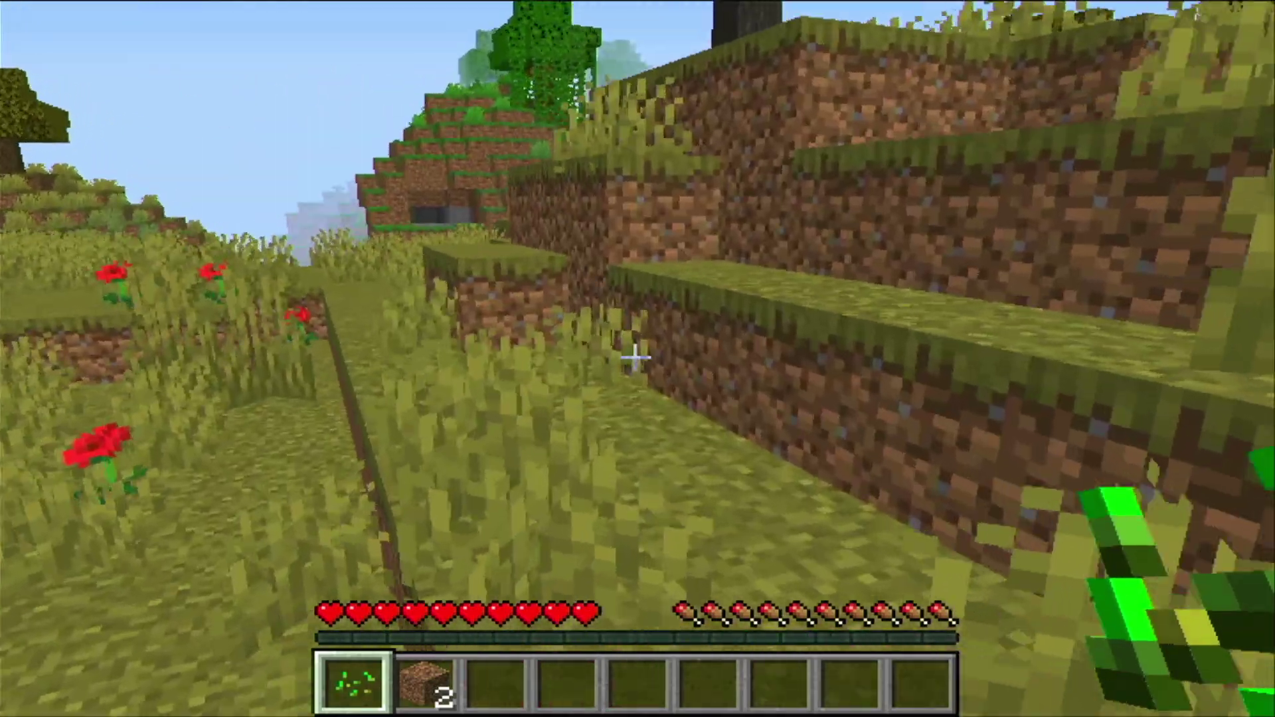
key("w")
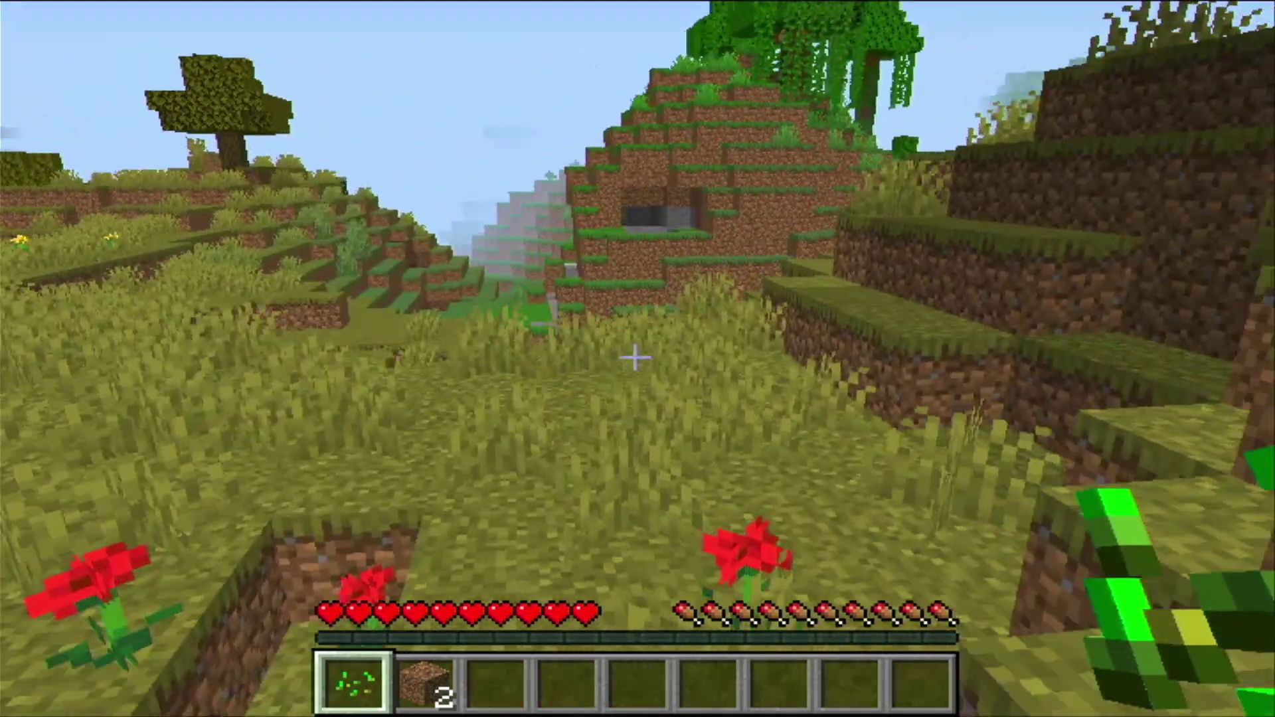
key("w")
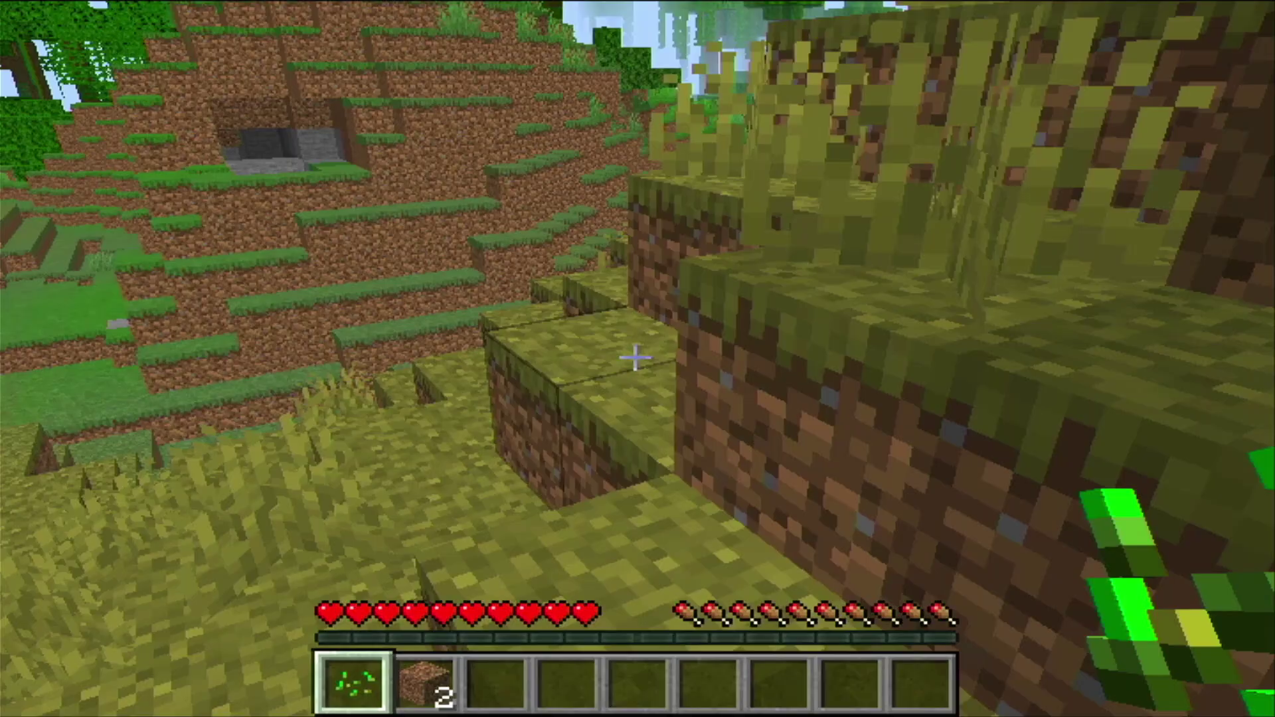
key("w")
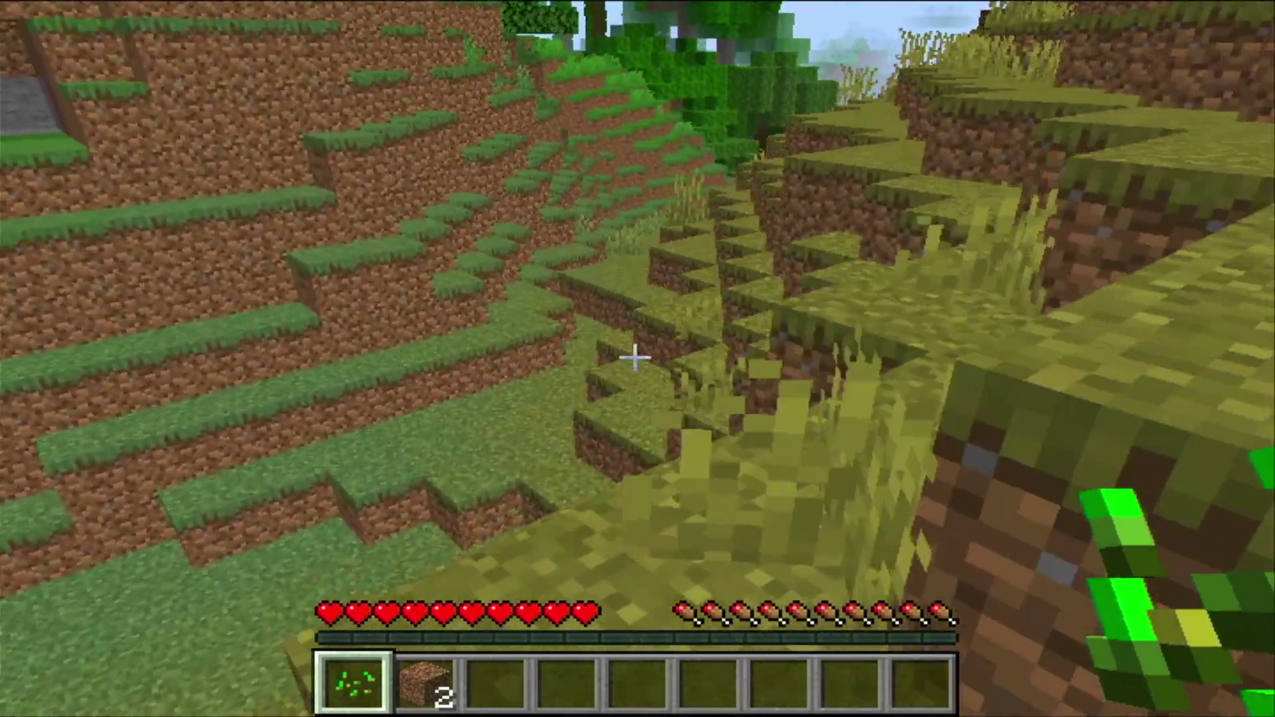
key("w")
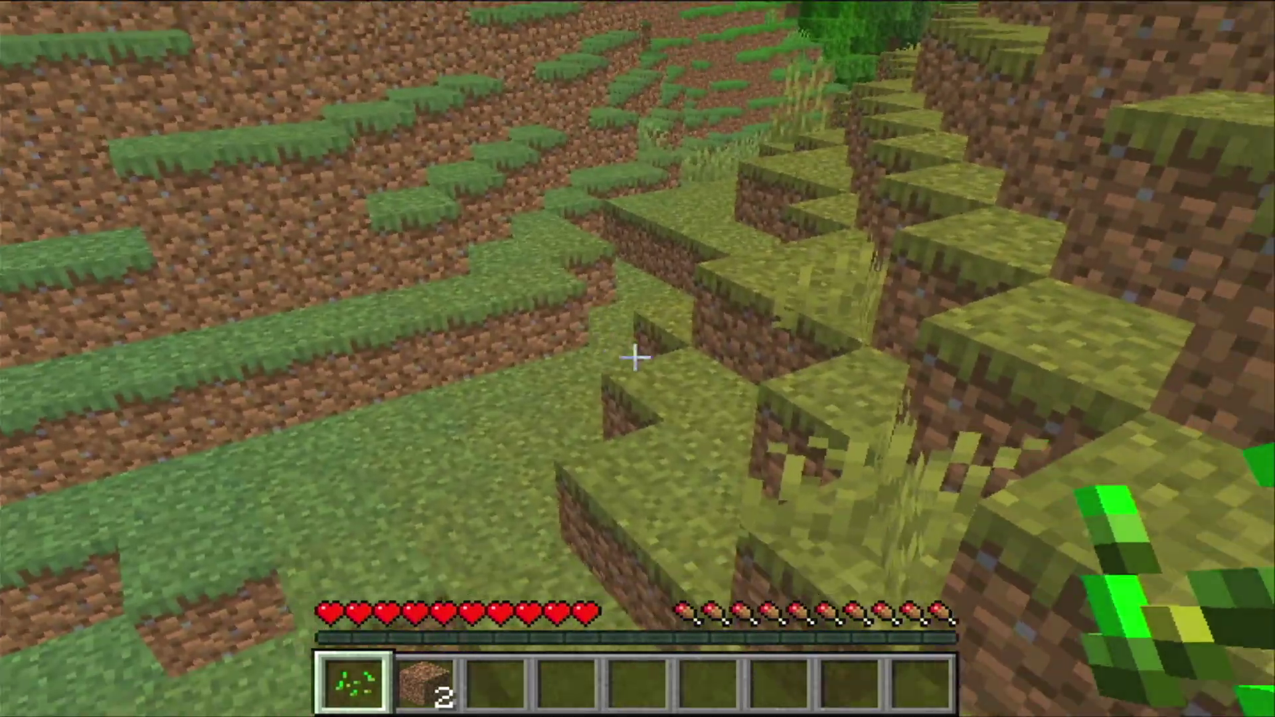